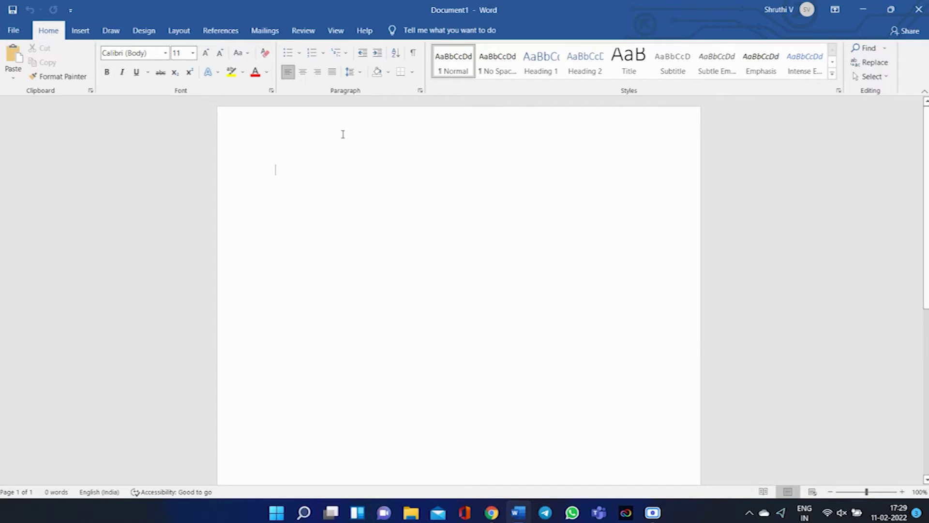
# Set the paper size to A4 and the page margins to Narrow for the blank document
pyautogui.click(194, 34)
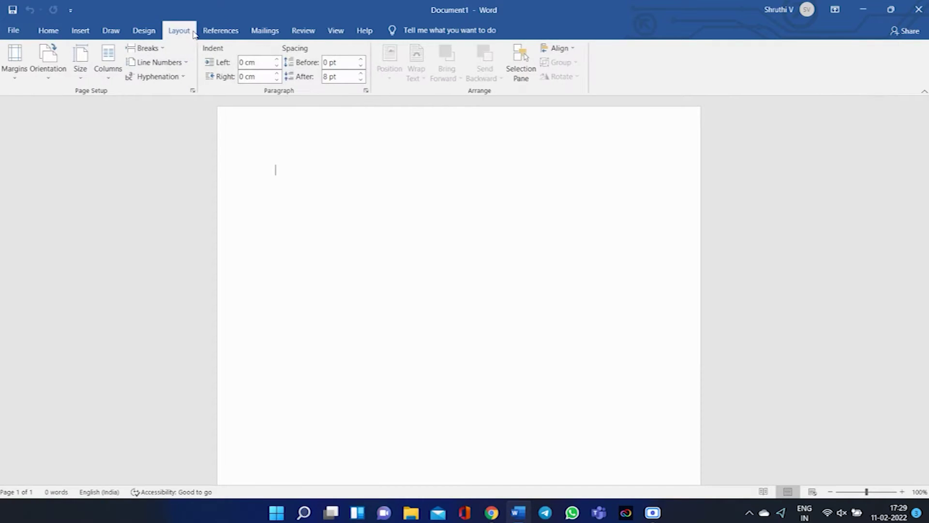
pyautogui.click(91, 62)
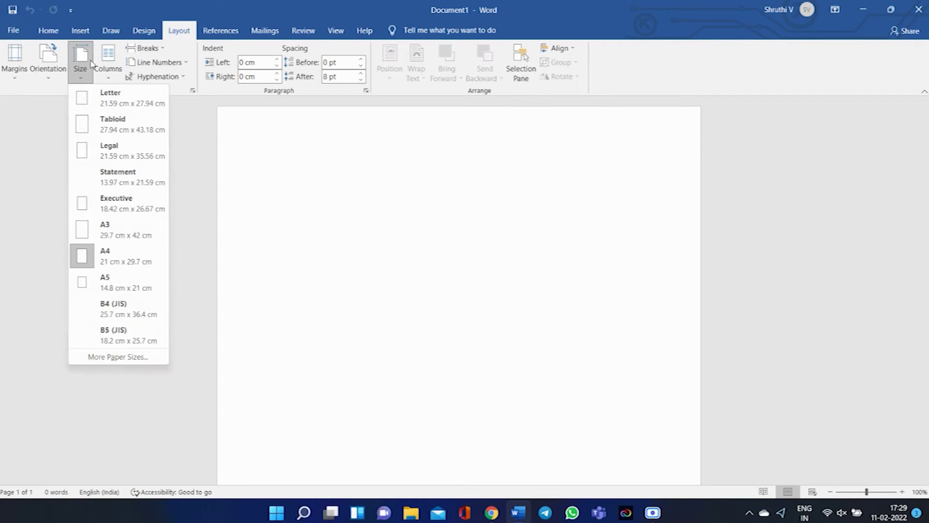
pyautogui.click(103, 257)
pyautogui.click(22, 76)
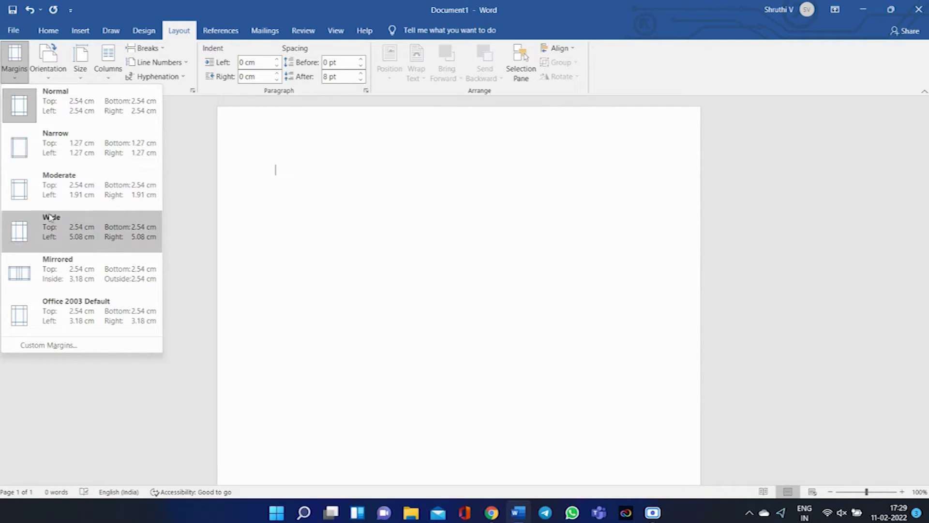
pyautogui.click(51, 146)
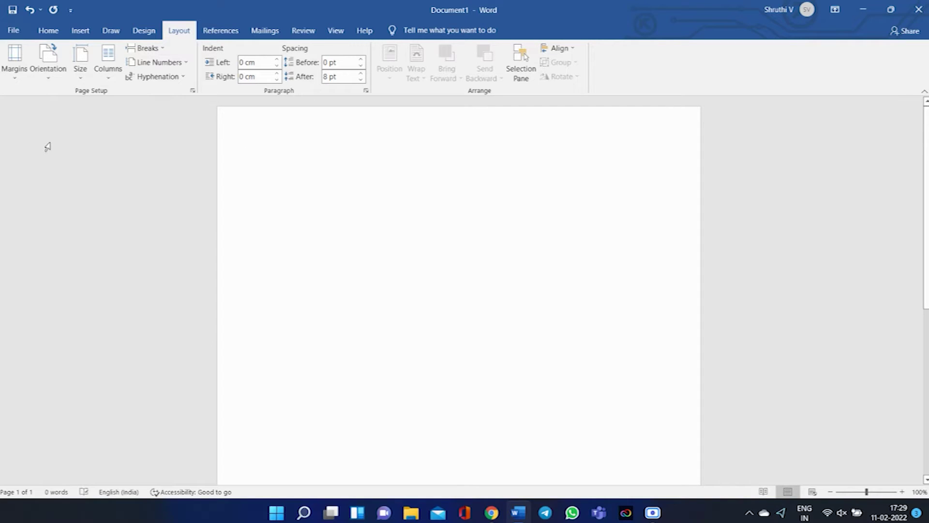
# Add a Box page border with a 1½ pt line width to the whole document
pyautogui.click(154, 34)
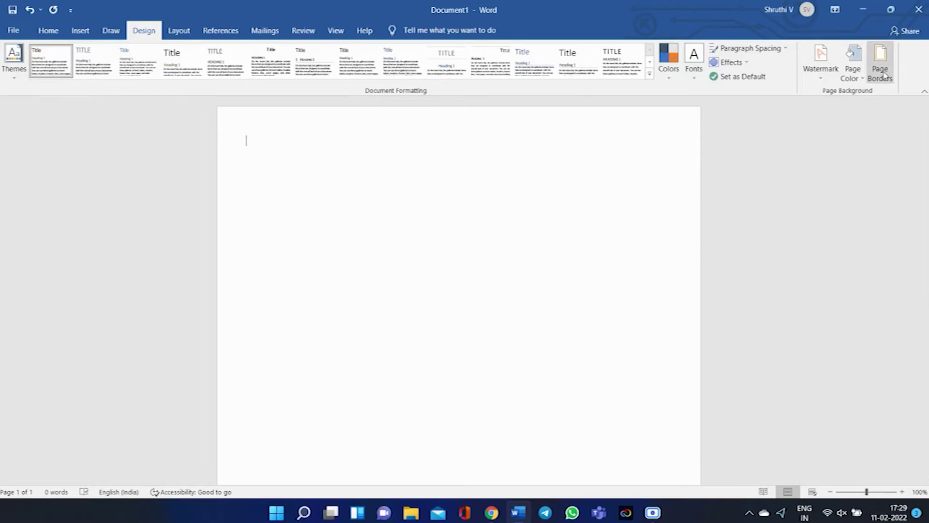
pyautogui.click(881, 73)
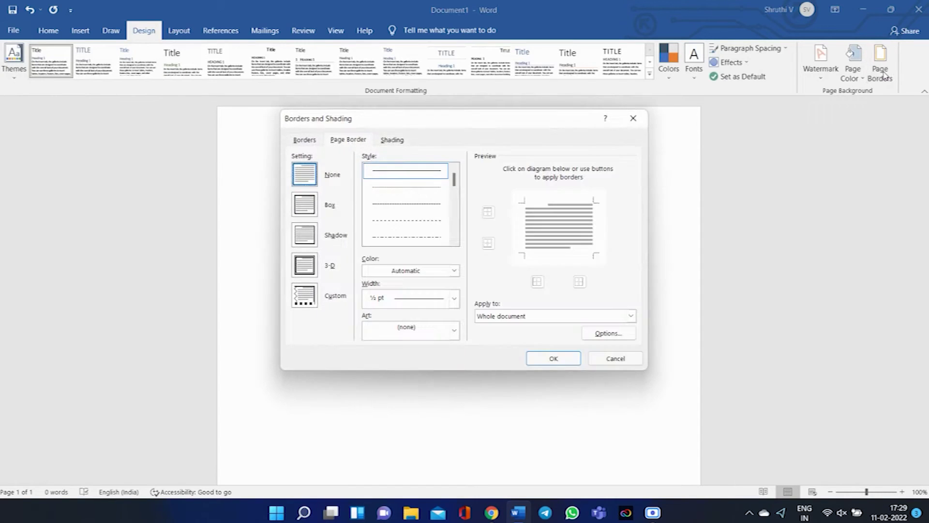
pyautogui.click(310, 208)
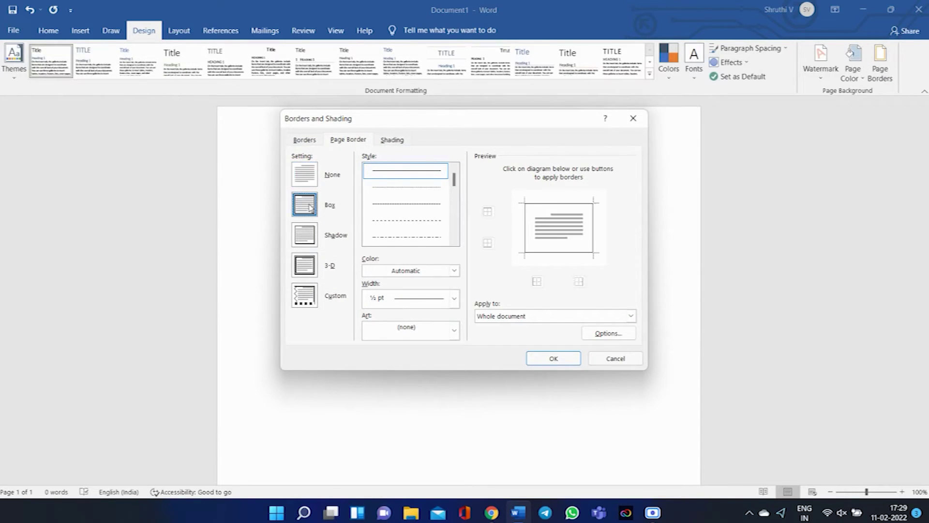
pyautogui.click(399, 298)
pyautogui.click(399, 382)
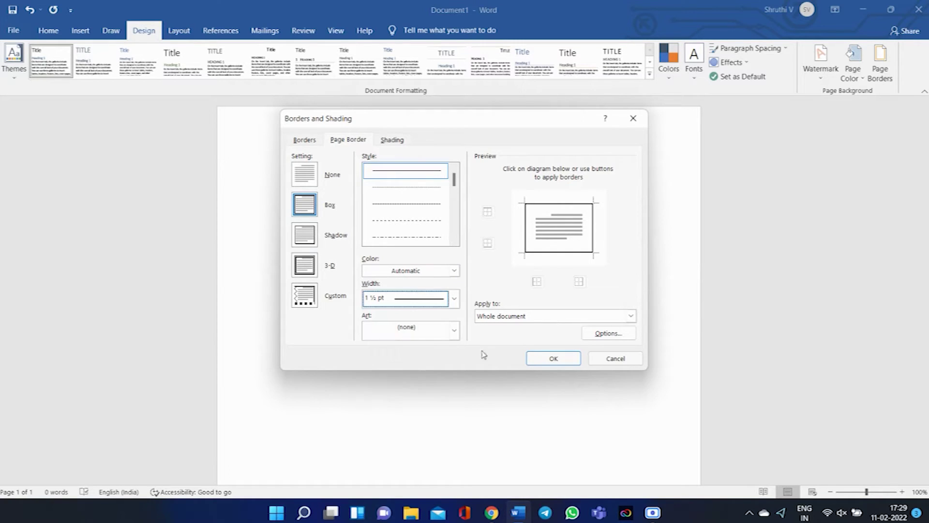
pyautogui.click(538, 360)
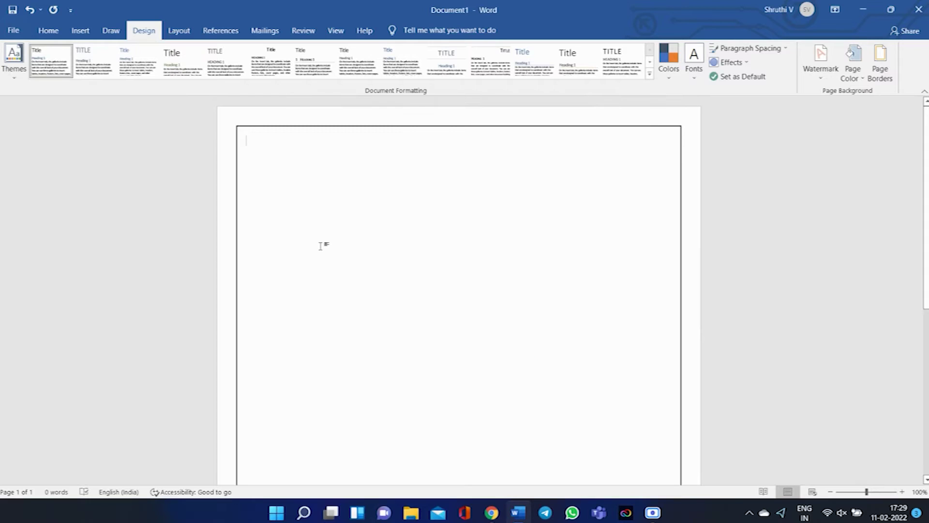
# Copy the heading "15 Different Types of Robots" from the RankRed article in Chrome and paste it into the Word document
pyautogui.click(53, 31)
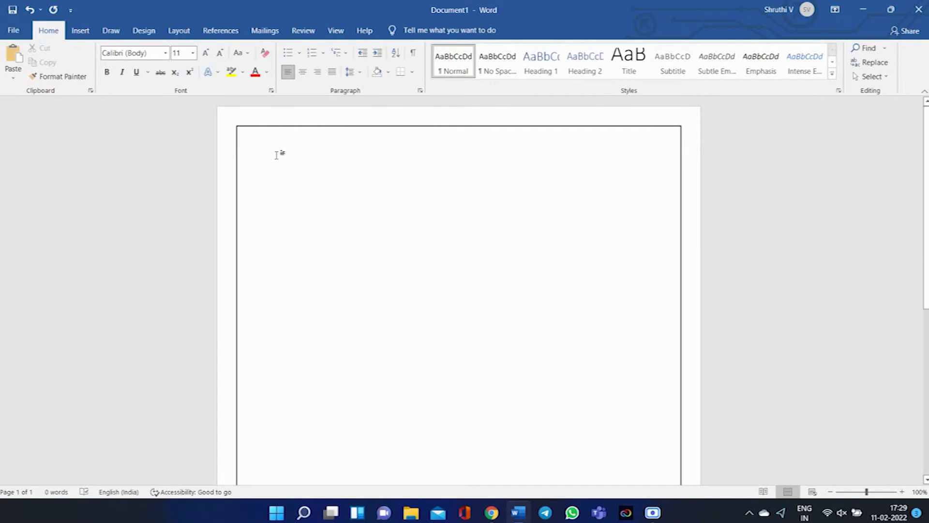
pyautogui.moveTo(492, 512)
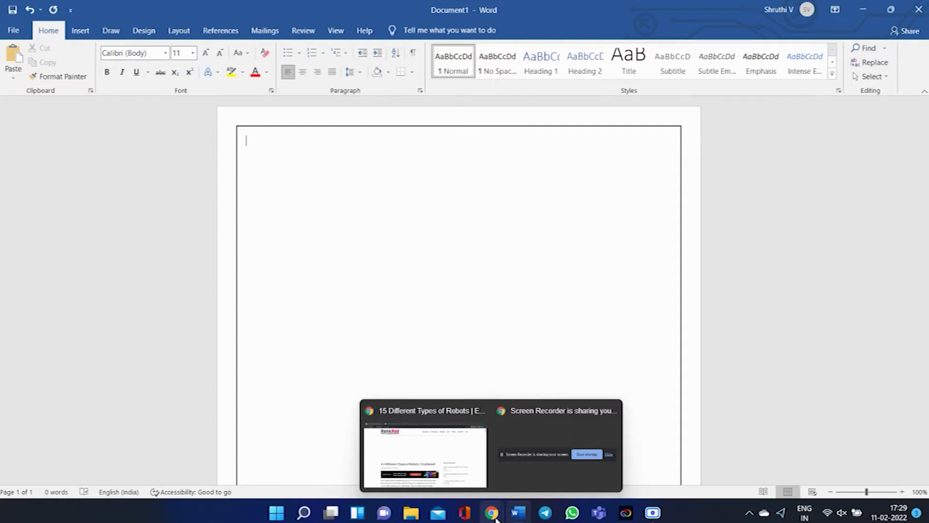
pyautogui.click(460, 445)
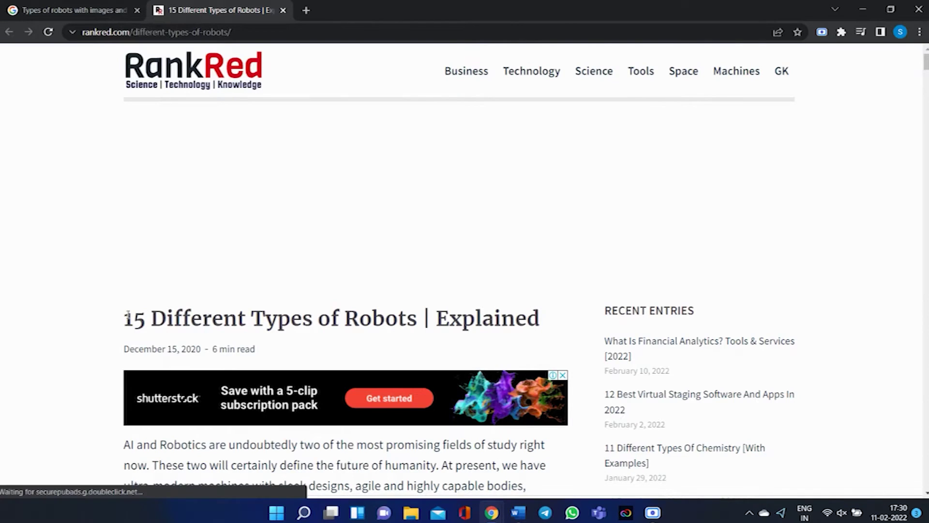
pyautogui.moveTo(124, 321); pyautogui.dragTo(416, 325)
pyautogui.hotkey('ctrl', 'c')
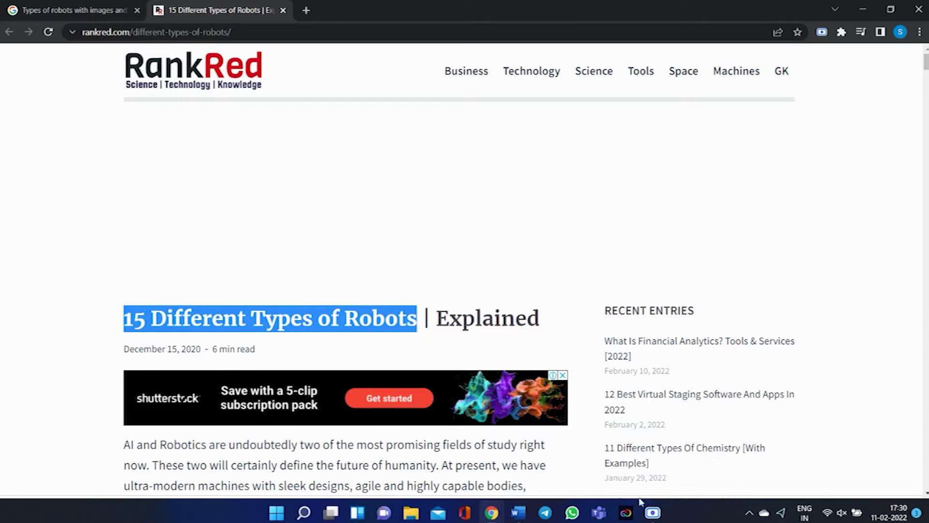
pyautogui.click(519, 514)
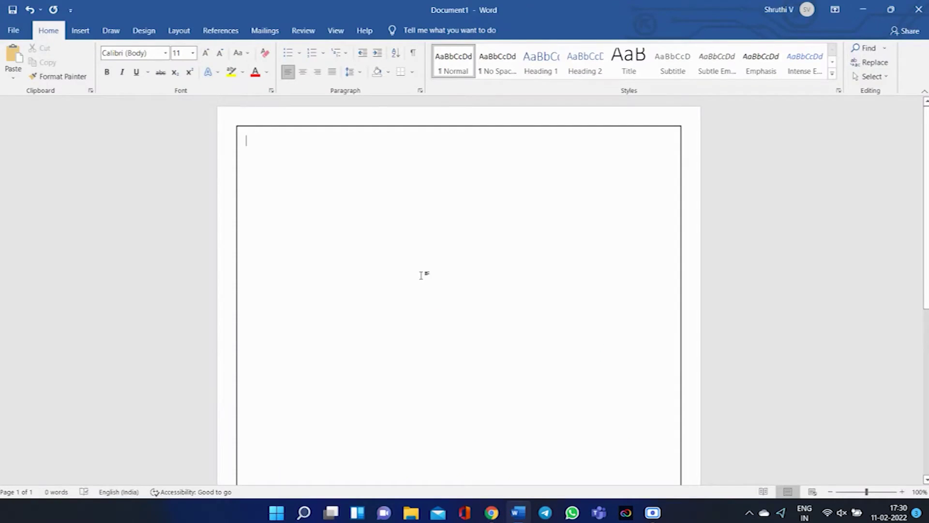
pyautogui.hotkey('ctrl', 'v')
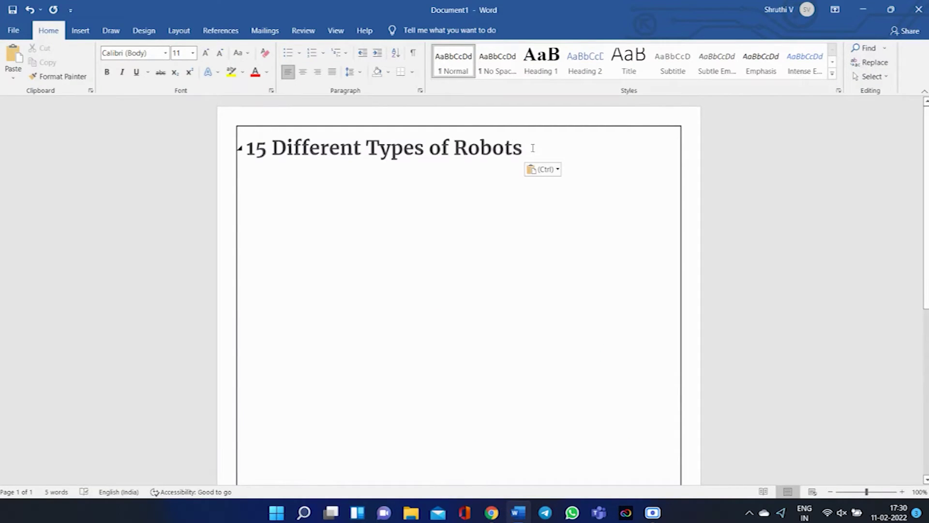
# Change the font color of the title "15 Different Types of Robots" to Automatic black
pyautogui.moveTo(533, 148); pyautogui.dragTo(257, 145)
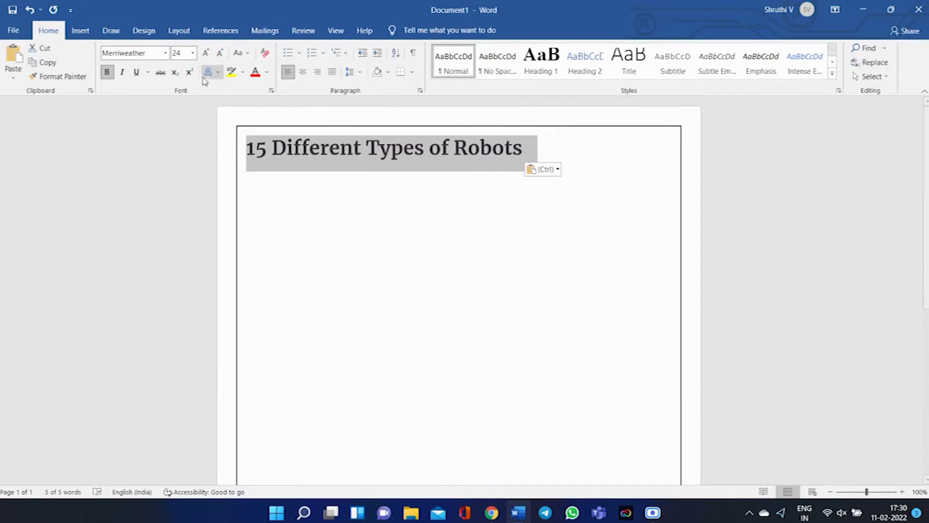
pyautogui.click(266, 72)
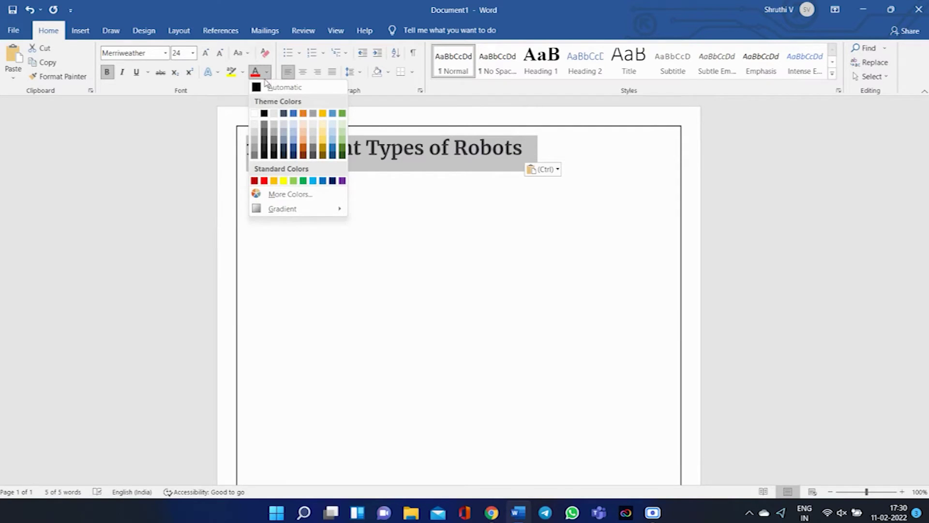
pyautogui.click(262, 88)
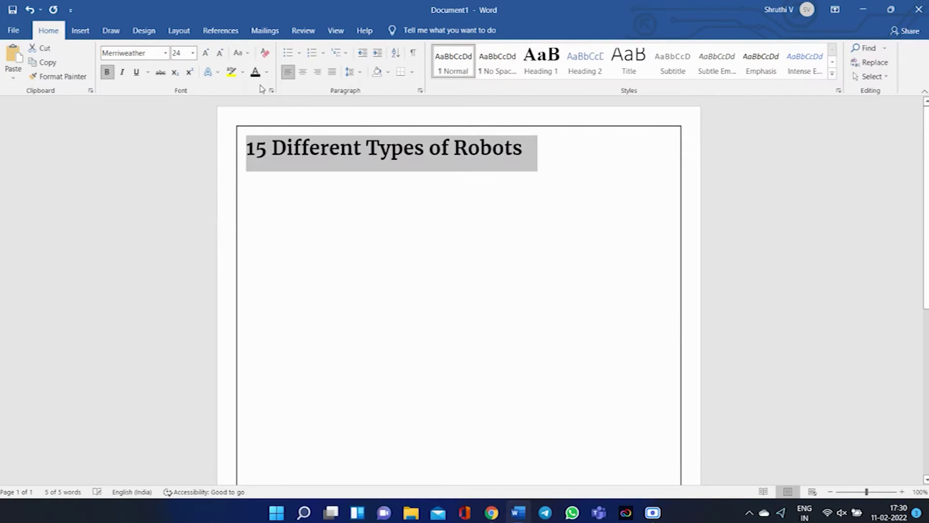
pyautogui.click(365, 196)
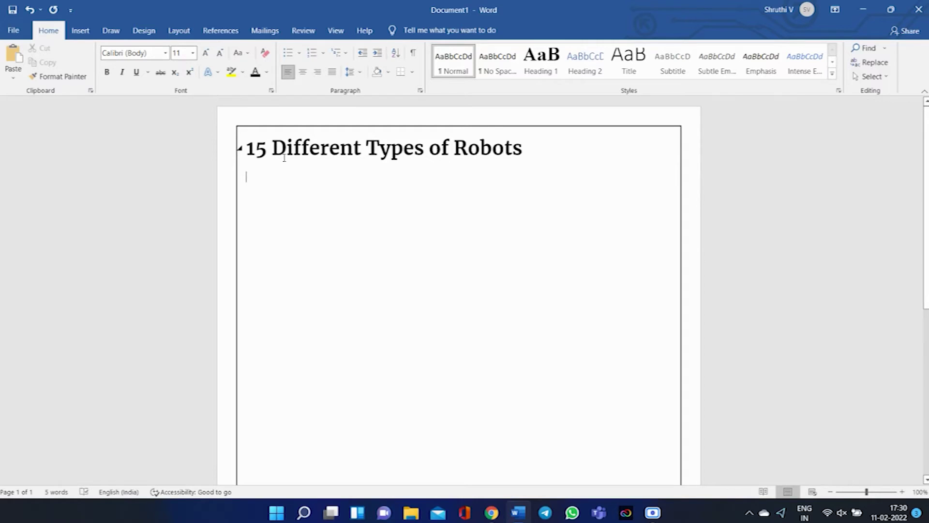
# Toggle bold off and on again for the title and center it on the page
pyautogui.moveTo(540, 147); pyautogui.dragTo(256, 159)
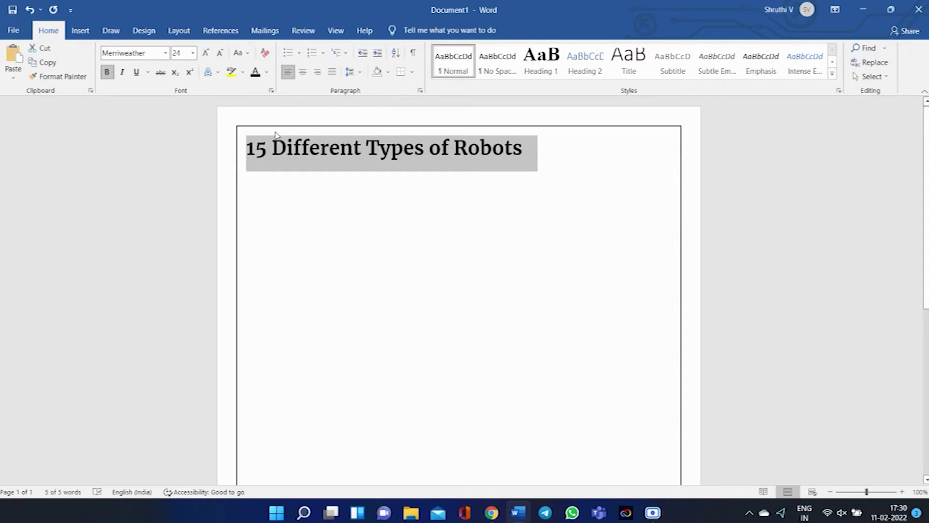
pyautogui.click(107, 73)
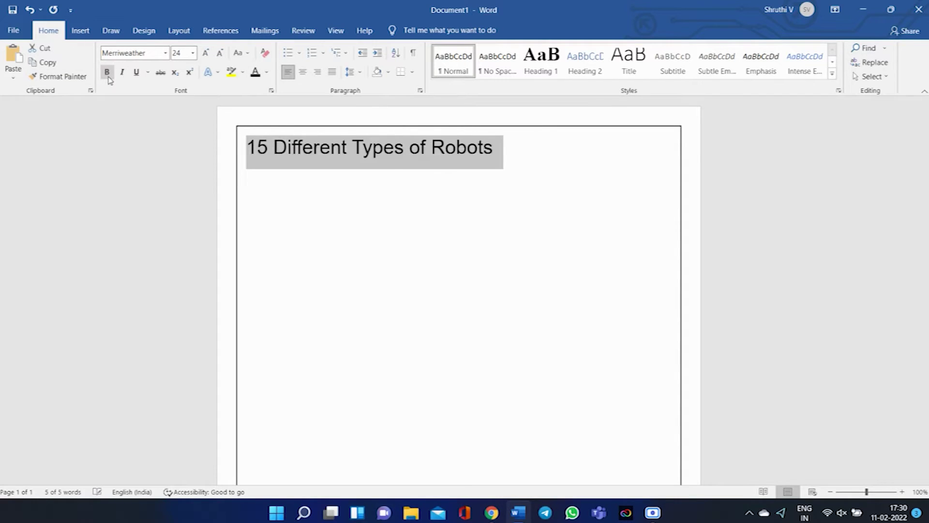
pyautogui.click(107, 73)
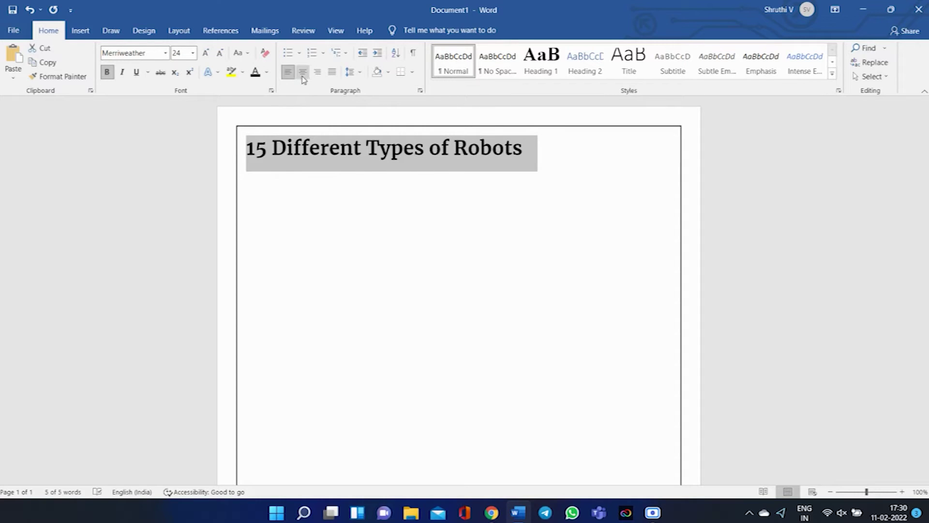
pyautogui.click(304, 78)
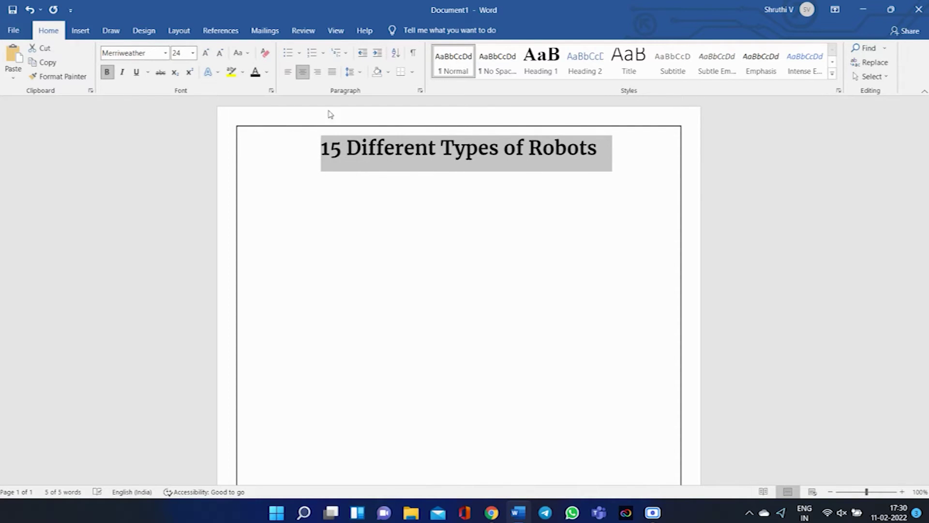
pyautogui.click(408, 189)
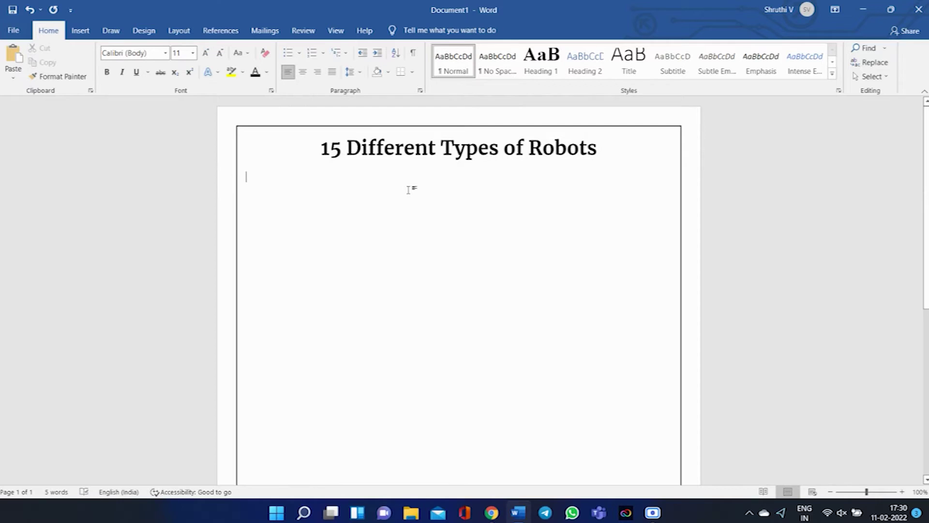
# Set the font of the title "15 Different Types of Robots" to Times New Roman
pyautogui.moveTo(597, 148); pyautogui.dragTo(317, 148)
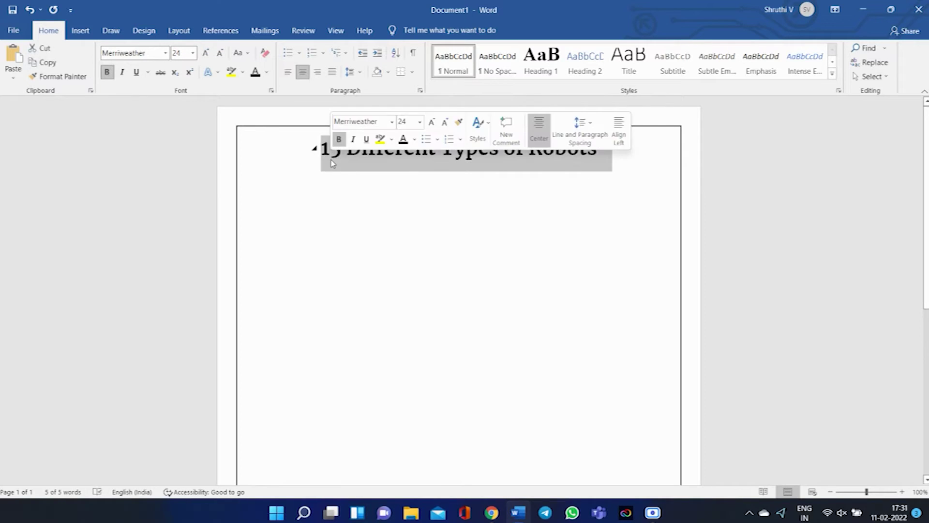
pyautogui.click(165, 53)
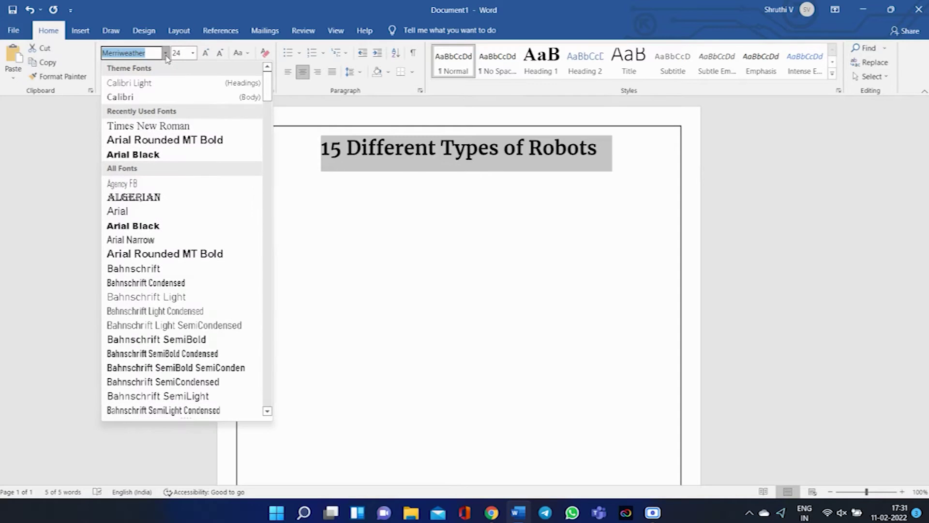
pyautogui.click(156, 127)
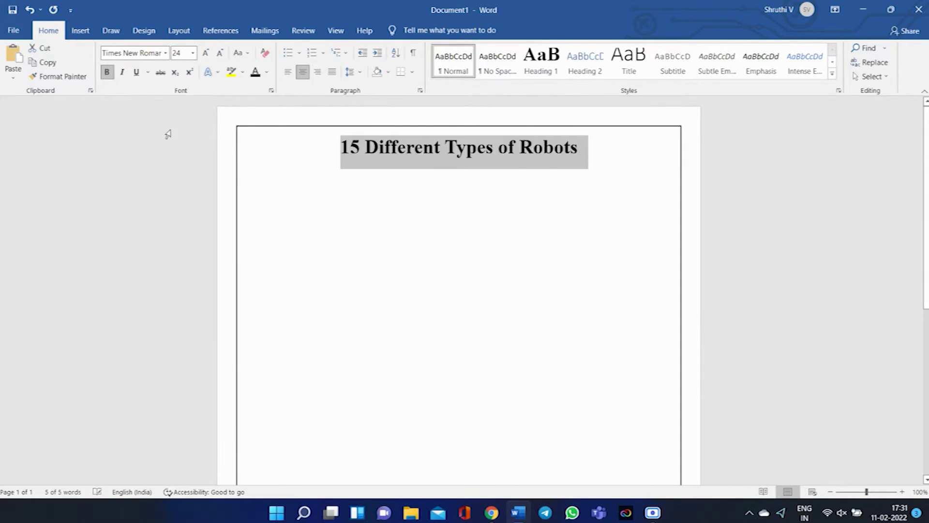
pyautogui.click(448, 259)
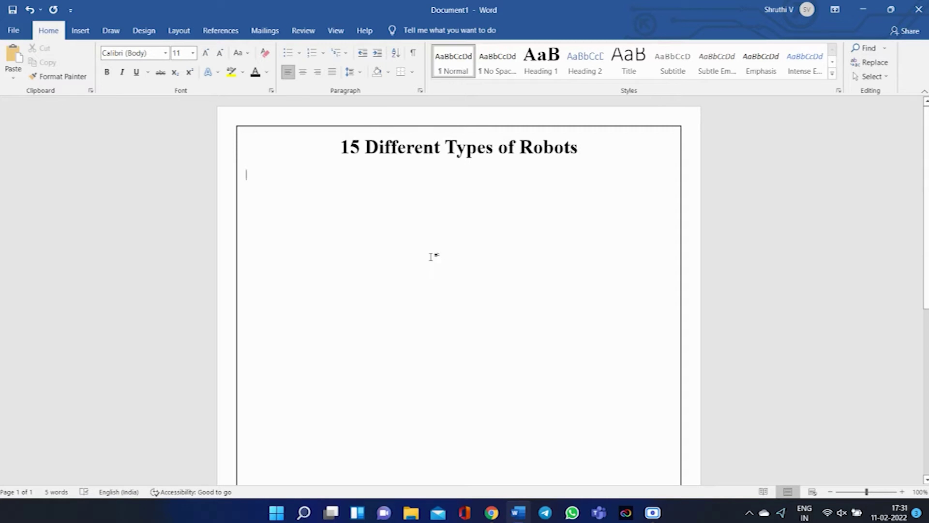
# Copy the article's first two introductory paragraphs from Chrome and paste them below the title in the Word document
pyautogui.moveTo(491, 513)
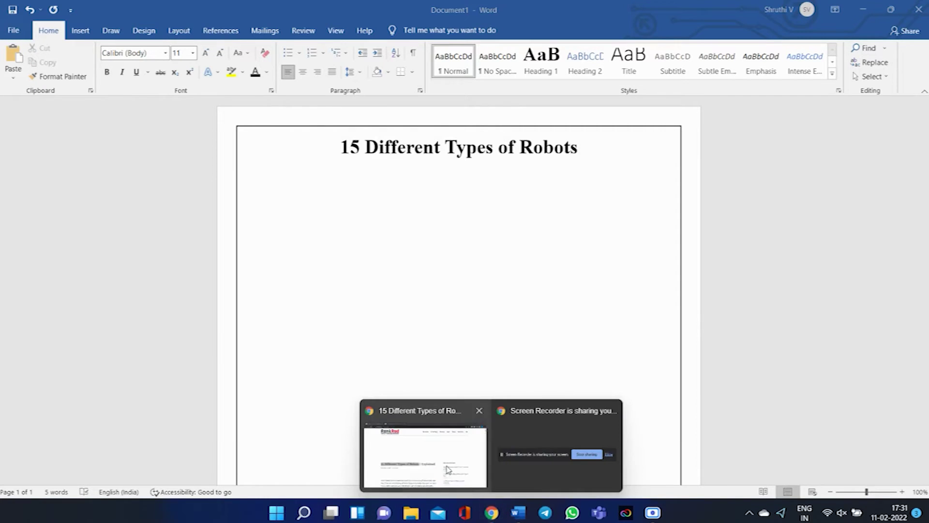
pyautogui.click(425, 445)
pyautogui.scroll(-7, 425, 303)
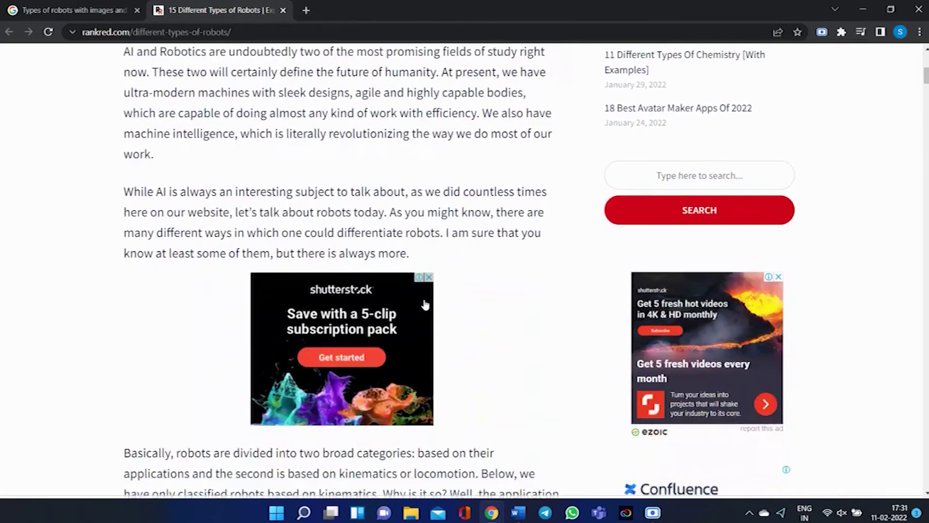
pyautogui.scroll(3, 425, 301)
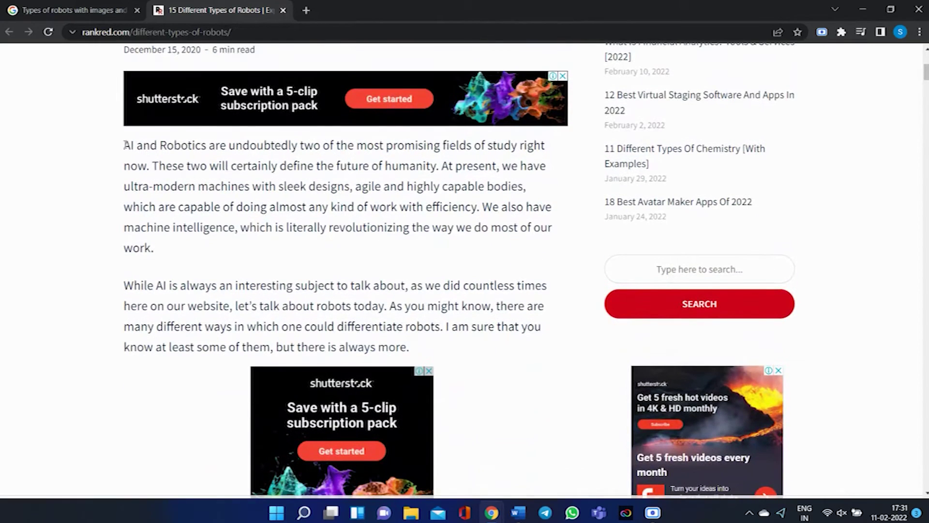
pyautogui.moveTo(124, 145); pyautogui.dragTo(411, 350)
pyautogui.hotkey('ctrl', 'c')
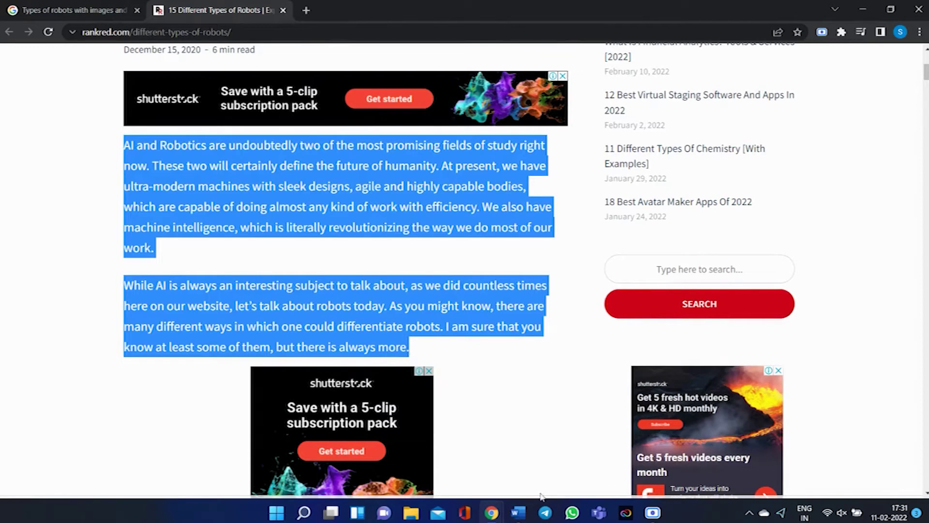
pyautogui.click(518, 512)
pyautogui.hotkey('ctrl', 'v')
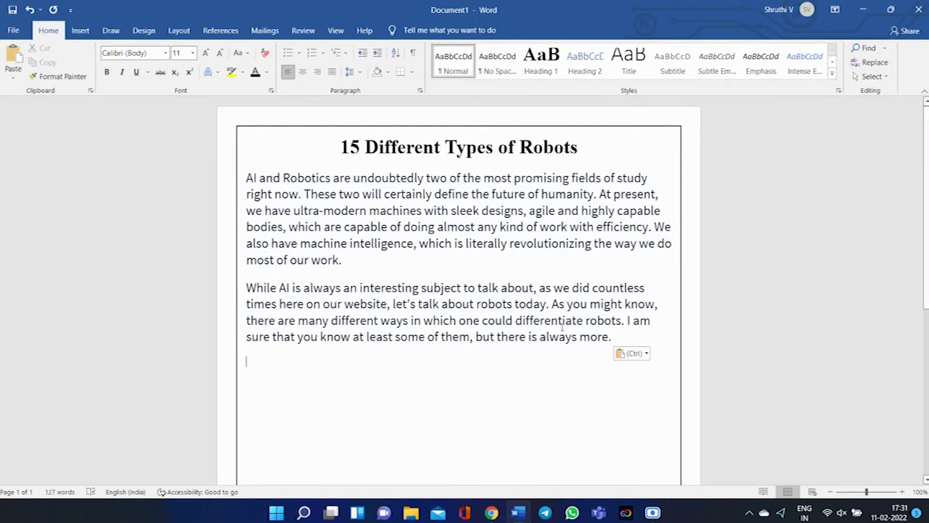
# Set the font of the two introductory paragraphs to Times New Roman
pyautogui.moveTo(617, 340); pyautogui.dragTo(248, 177)
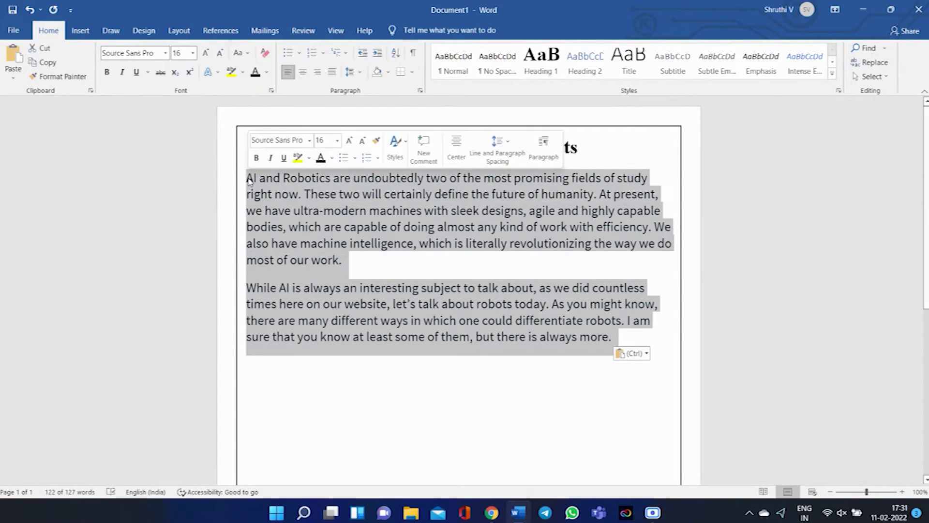
pyautogui.click(165, 53)
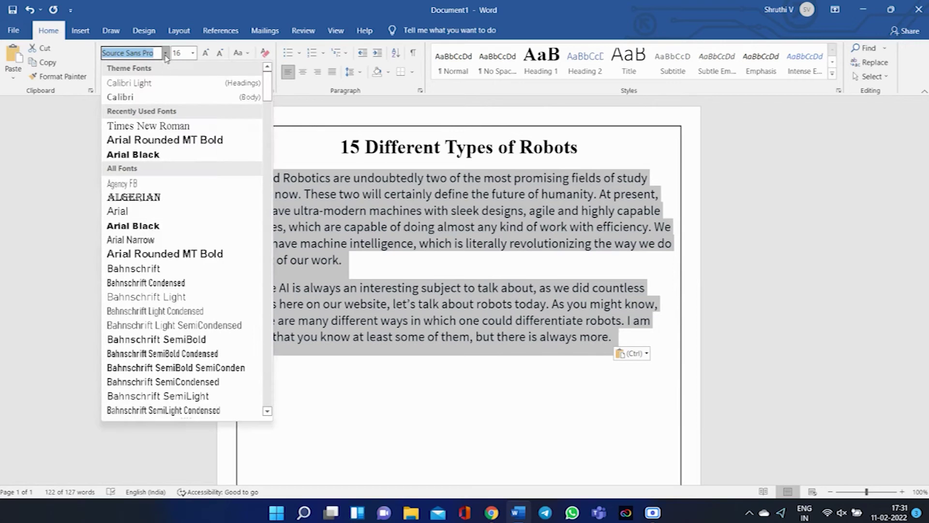
pyautogui.click(152, 126)
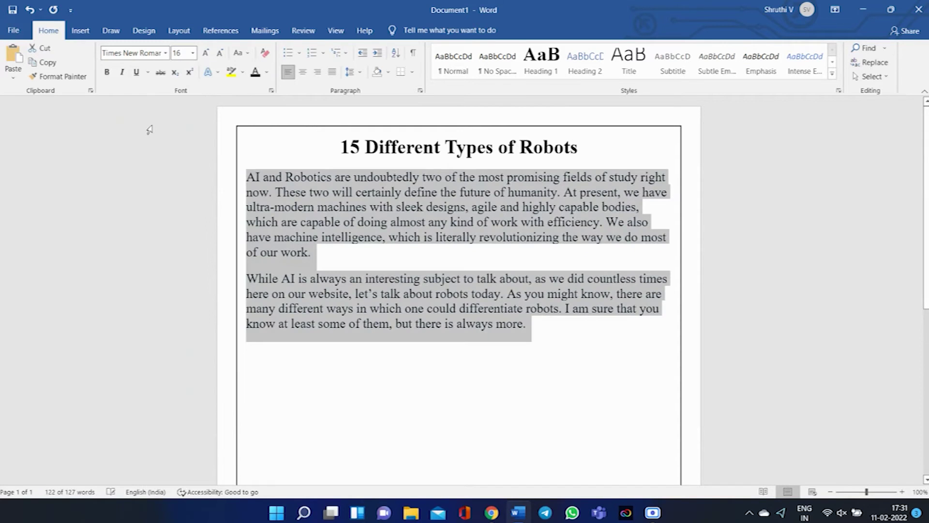
pyautogui.click(412, 260)
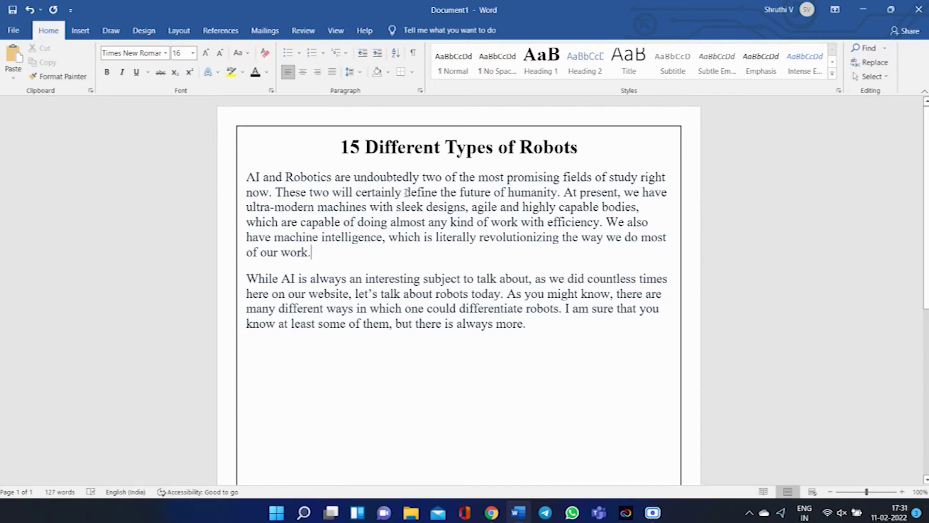
# Change the font color of the phrase "define the future of humanity" in the first paragraph to standard Blue
pyautogui.moveTo(409, 193); pyautogui.dragTo(550, 195)
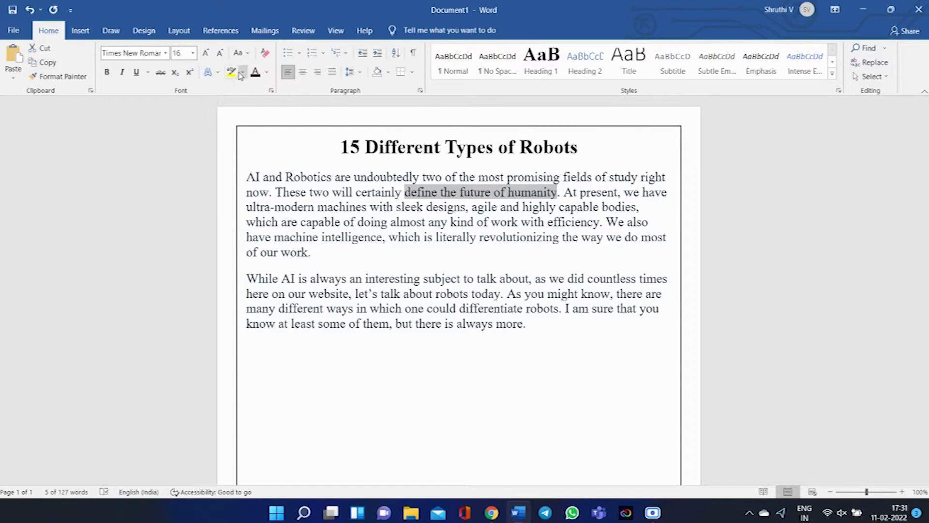
pyautogui.click(266, 73)
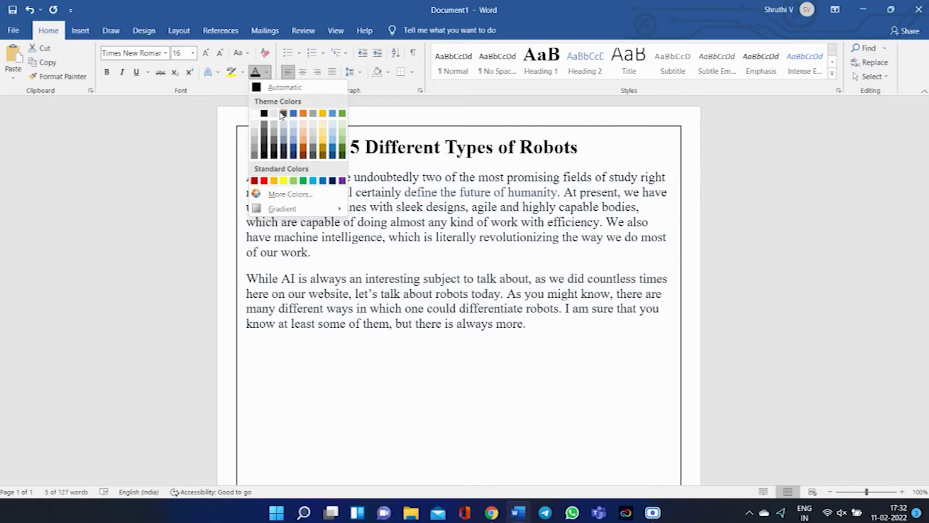
pyautogui.click(245, 72)
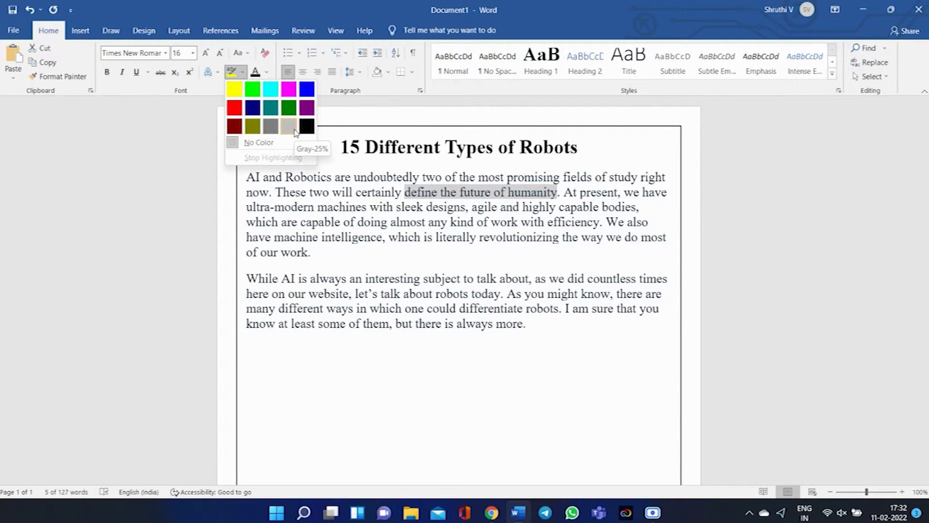
pyautogui.click(269, 72)
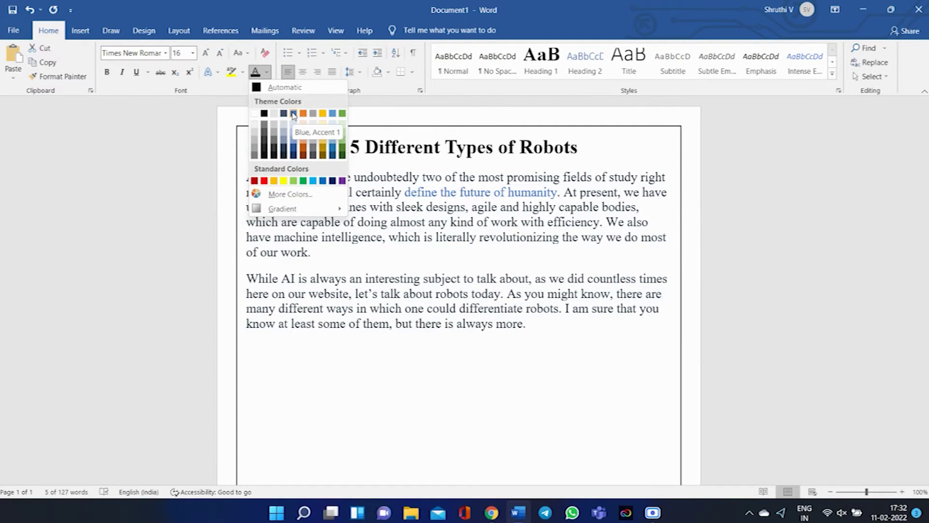
pyautogui.click(323, 181)
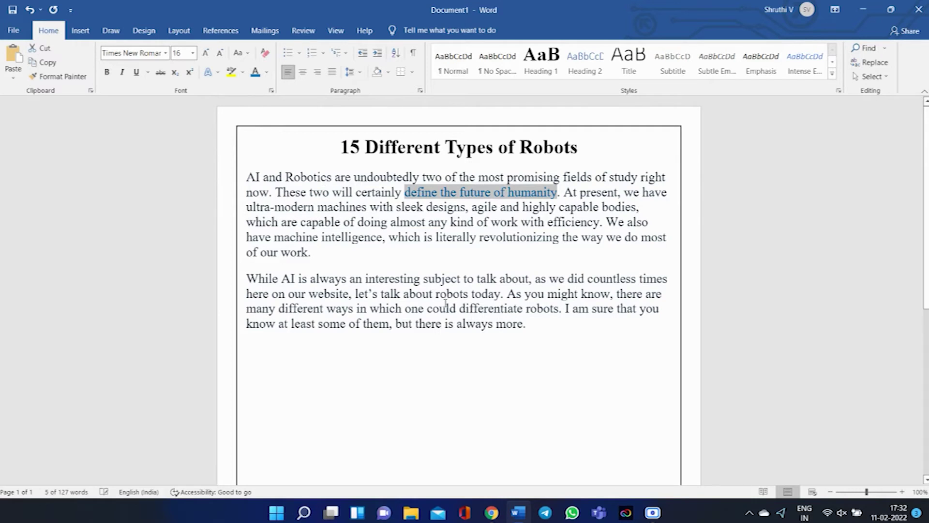
pyautogui.click(430, 240)
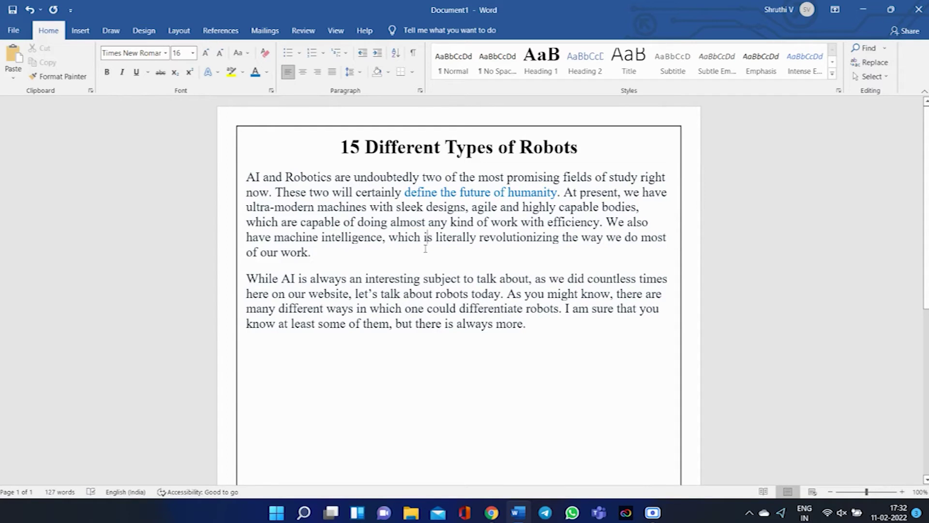
# Apply the same blue font color to the word "revolutionizing" in the first paragraph
pyautogui.moveTo(481, 238); pyautogui.dragTo(560, 240)
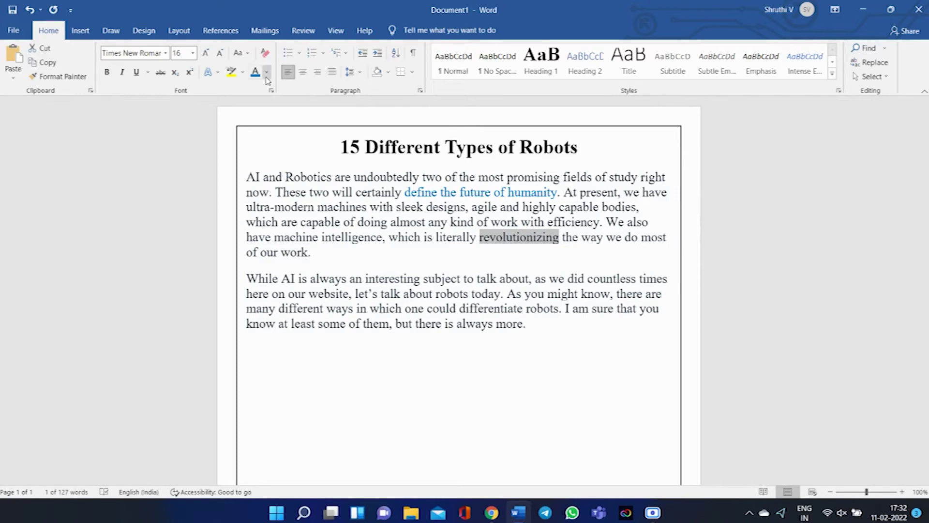
pyautogui.scroll(-1, 350, 292)
pyautogui.scroll(-2, 348, 290)
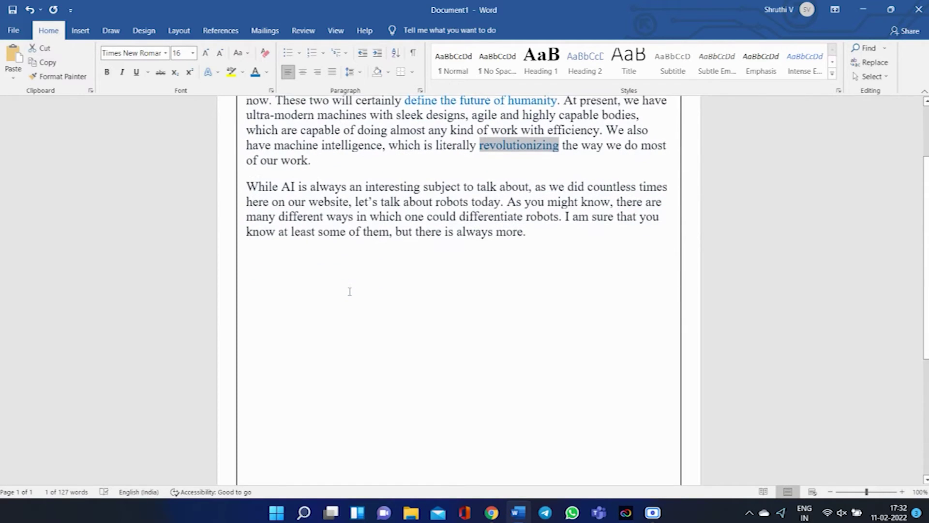
pyautogui.scroll(-2, 282, 183)
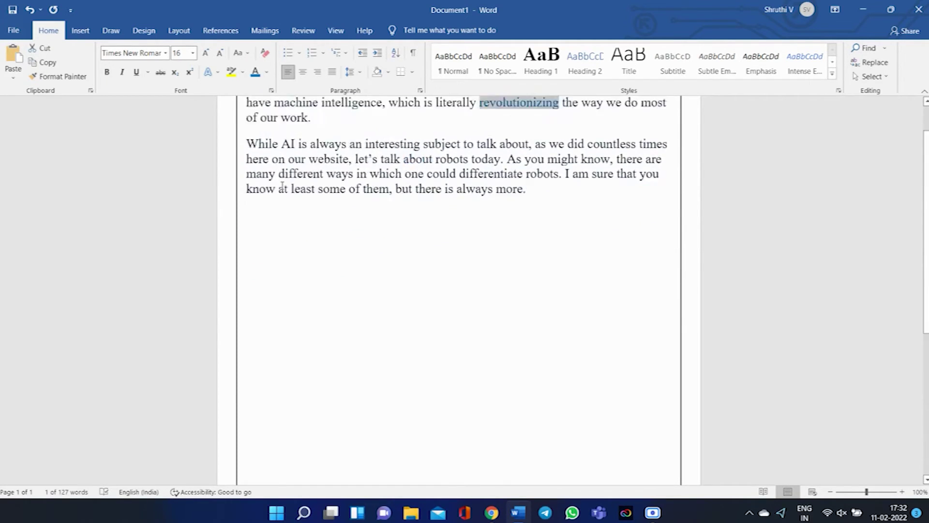
pyautogui.scroll(4, 315, 145)
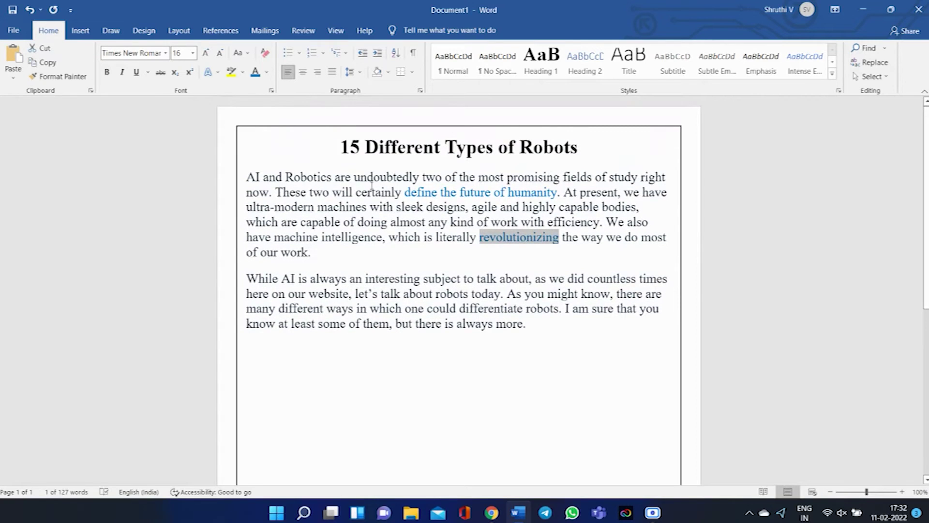
# Copy the headings "Robotic Arms or Stationary Robots" and "1. Cartesian Robots" from the Chrome article and paste them below the second paragraph in Word
pyautogui.click(491, 513)
pyautogui.click(440, 465)
pyautogui.scroll(-12, 424, 402)
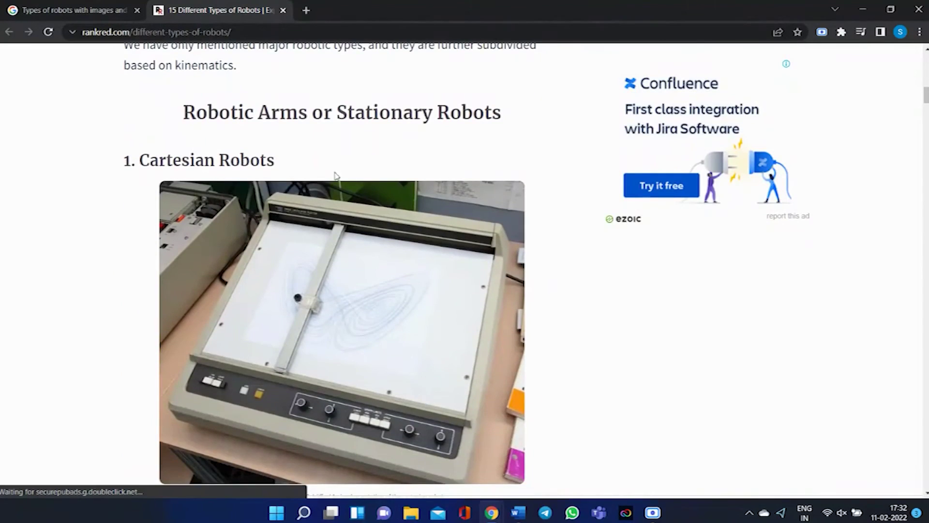
pyautogui.moveTo(184, 112); pyautogui.dragTo(283, 151)
pyautogui.hotkey('ctrl', 'c')
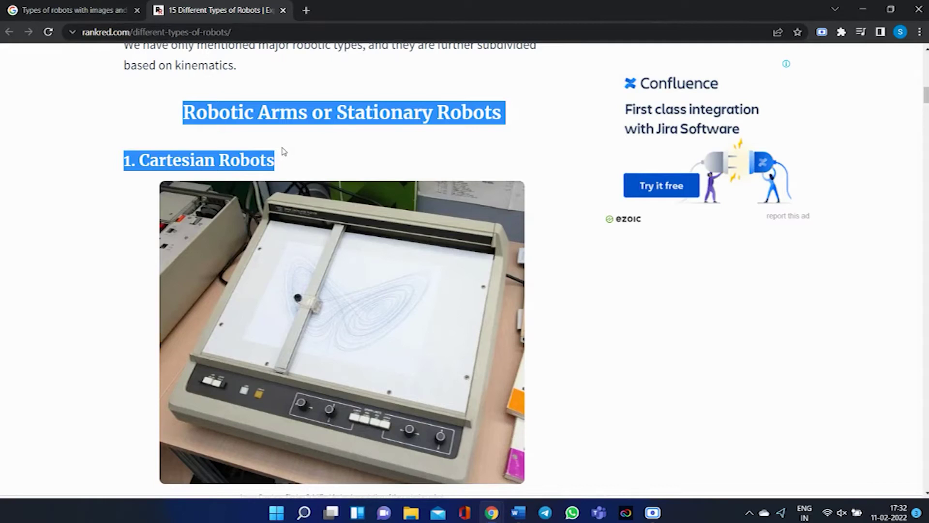
pyautogui.moveTo(510, 519)
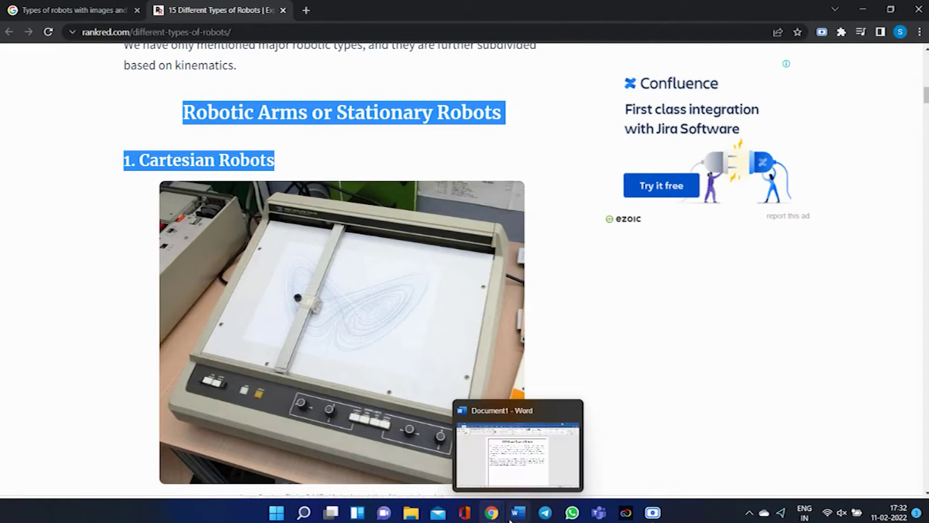
pyautogui.click(513, 463)
pyautogui.click(261, 359)
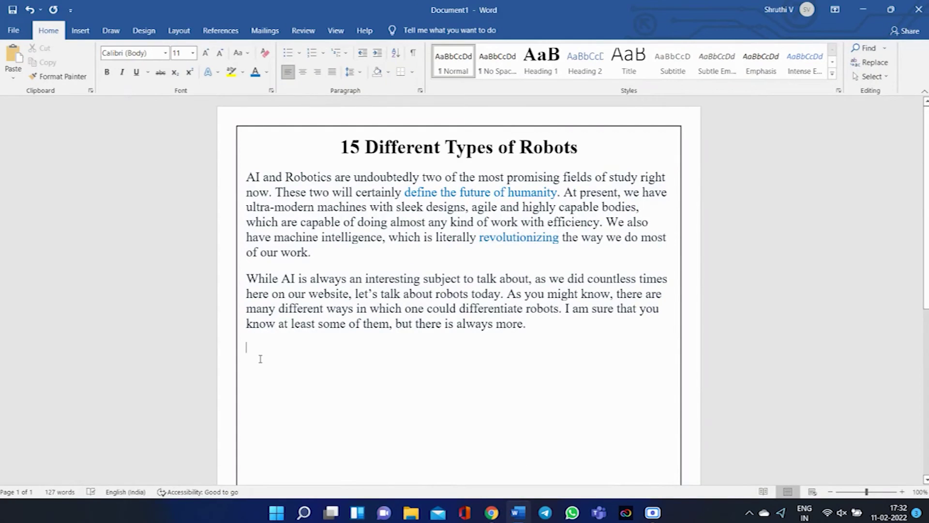
pyautogui.hotkey('ctrl', 'v')
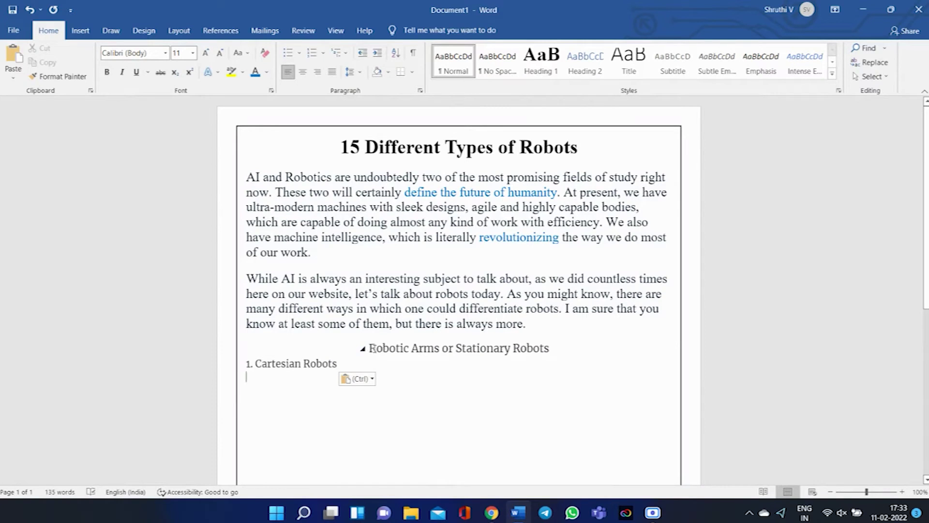
# Format the headings "Robotic Arms or Stationary Robots" and "1. Cartesian Robots" as bold Times New Roman, size 20
pyautogui.moveTo(369, 347); pyautogui.dragTo(402, 364)
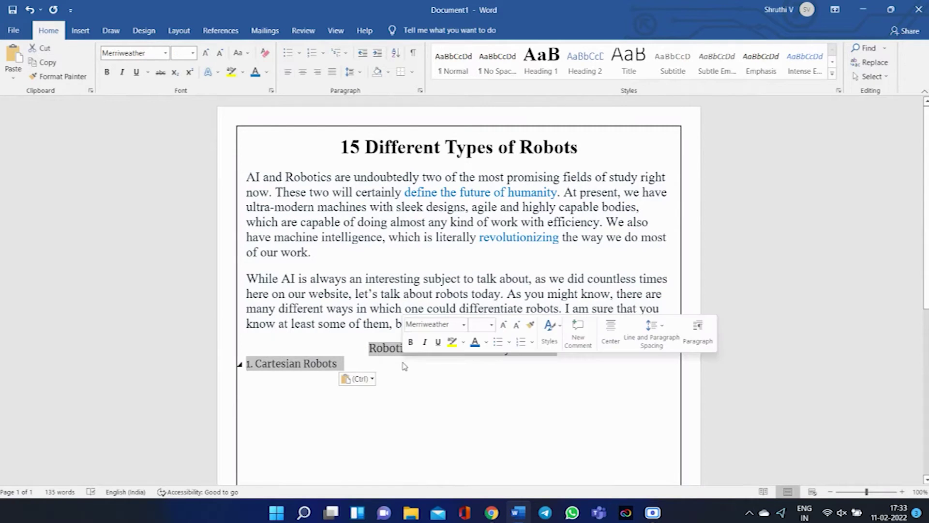
pyautogui.click(166, 53)
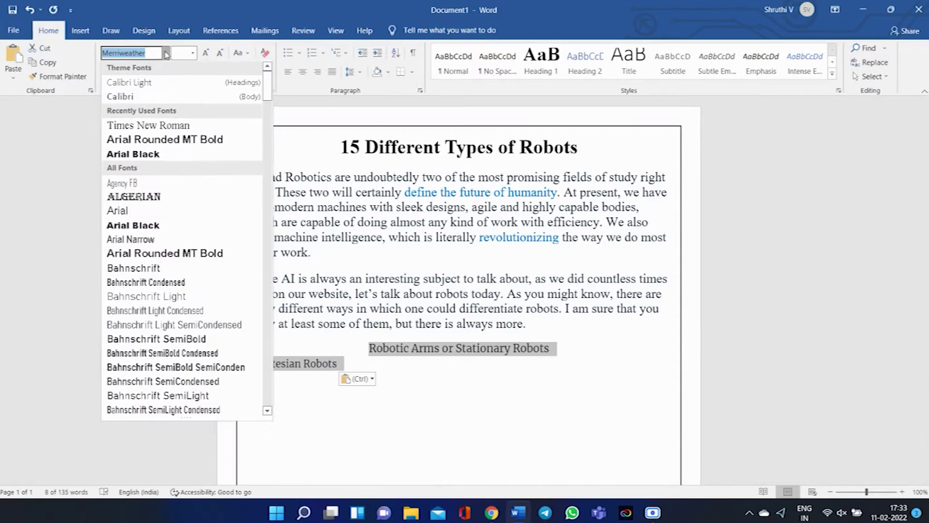
pyautogui.click(150, 126)
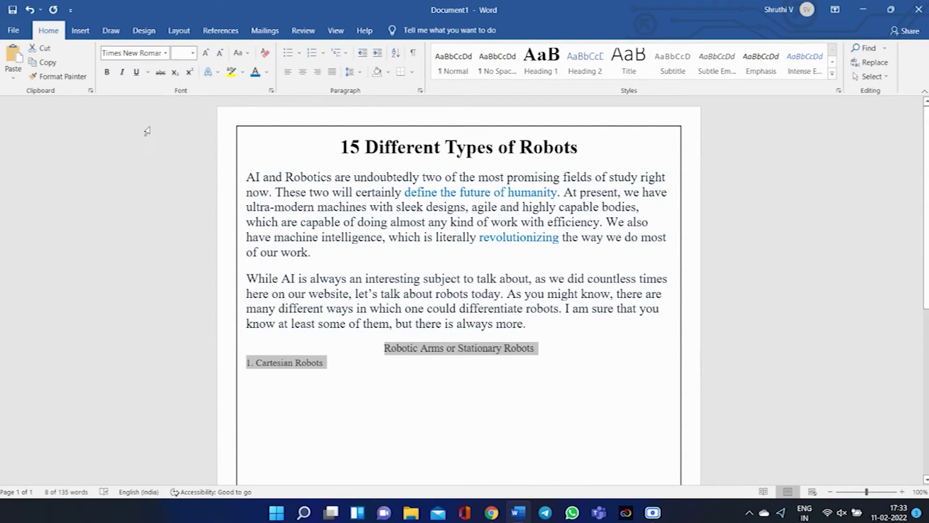
pyautogui.click(193, 53)
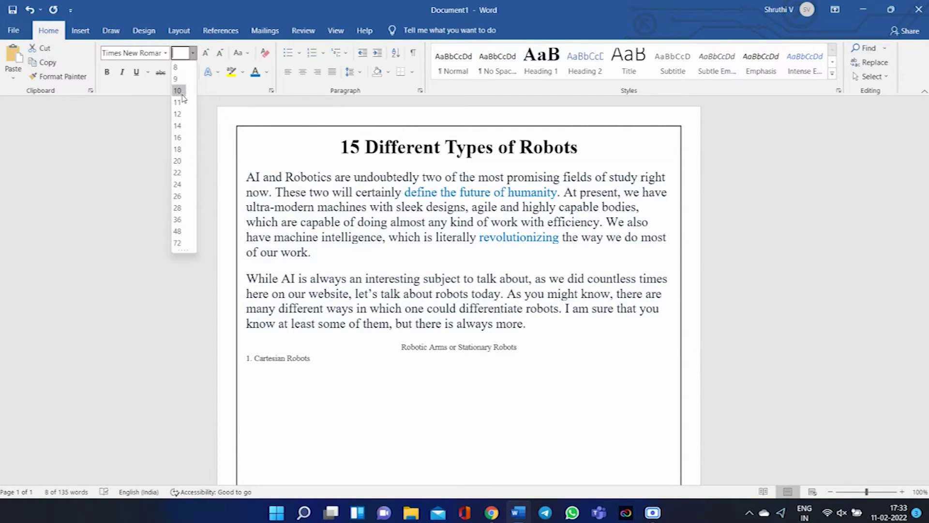
pyautogui.click(179, 162)
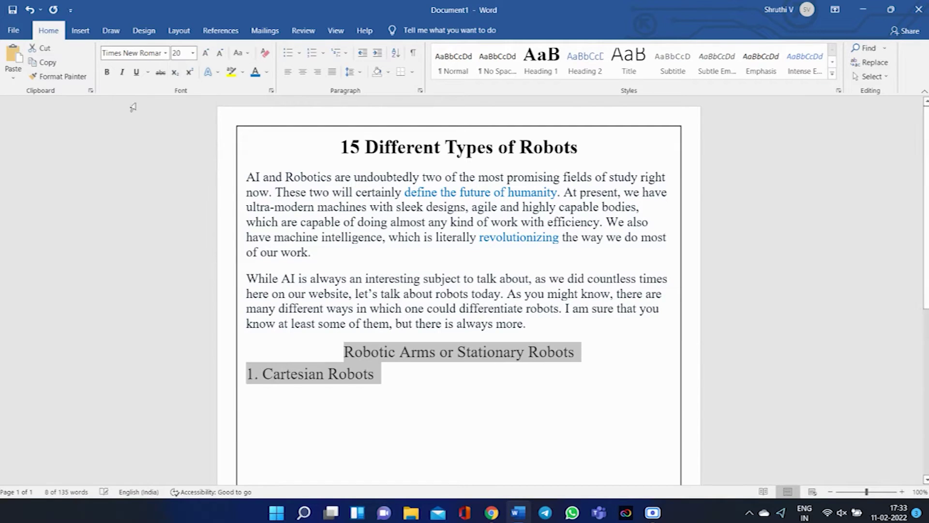
pyautogui.click(107, 72)
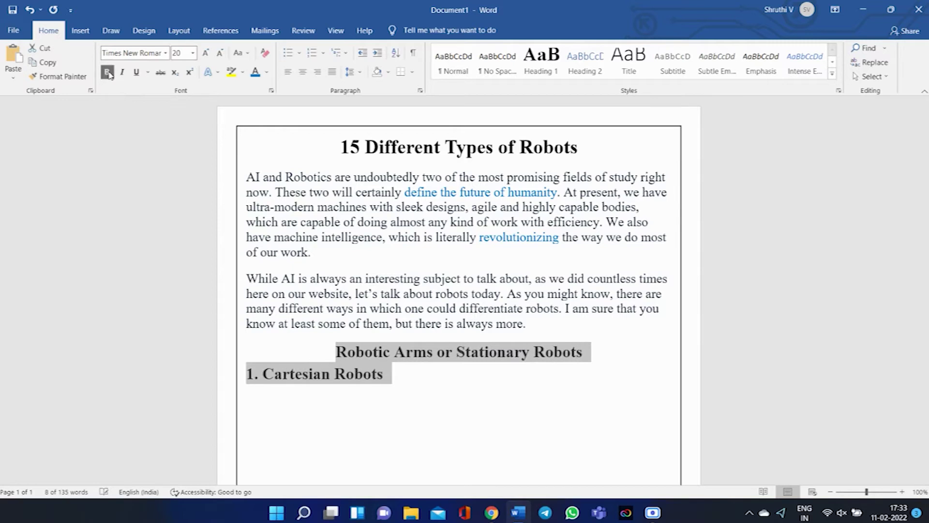
# Copy the Cartesian robot image from the Chrome article and paste it on a new line below "1. Cartesian Robots" in Word
pyautogui.click(400, 375)
pyautogui.press('Return')
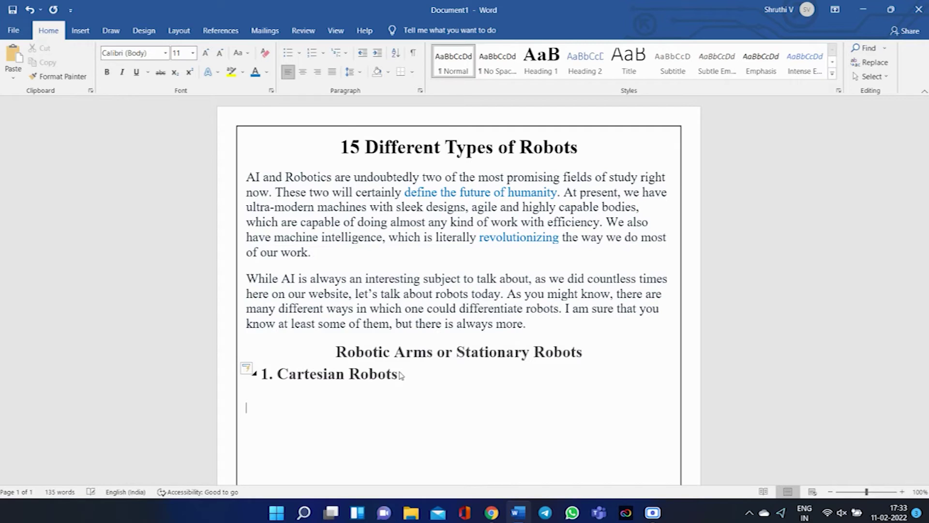
pyautogui.moveTo(495, 513)
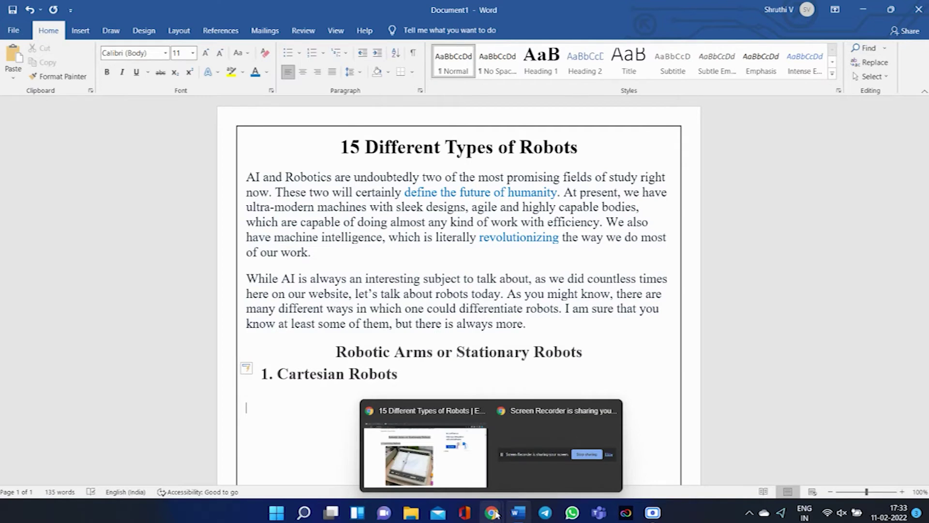
pyautogui.click(425, 453)
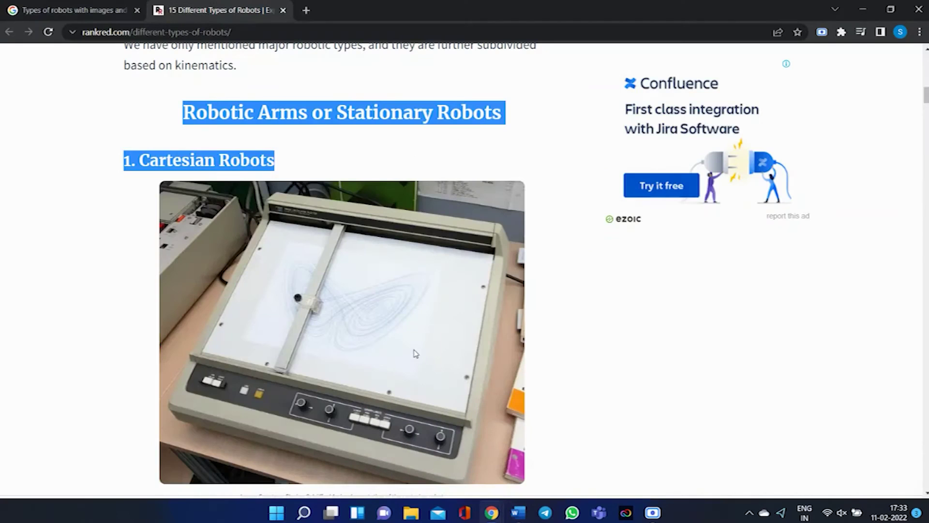
pyautogui.click(569, 358)
pyautogui.scroll(-1, 437, 304)
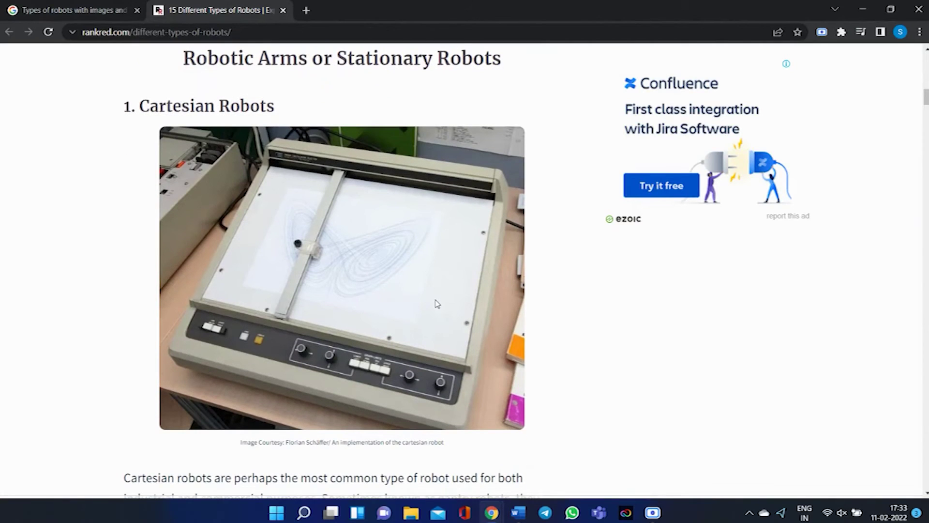
pyautogui.rightClick(437, 303)
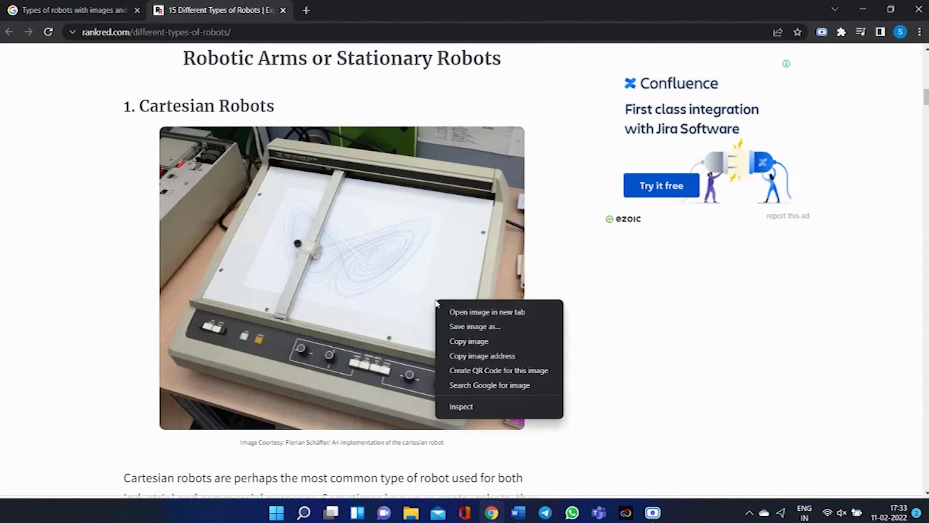
pyautogui.click(462, 342)
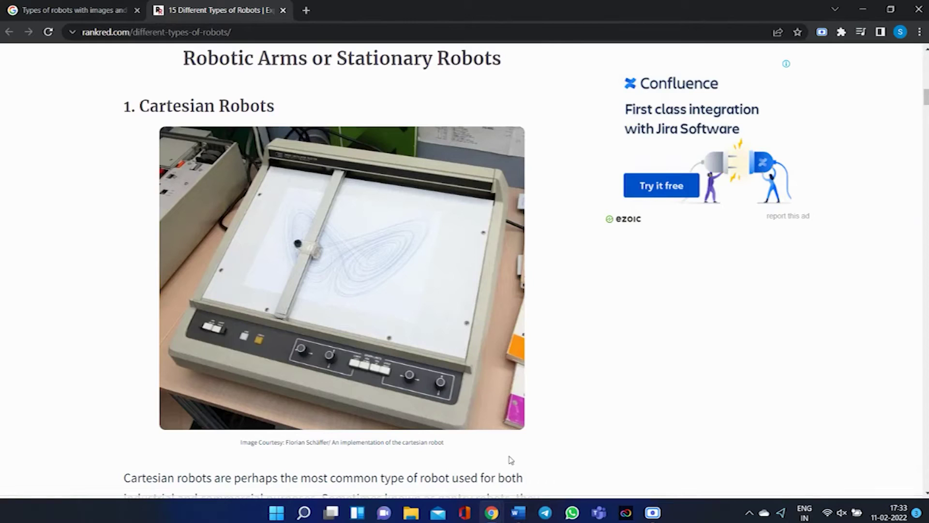
pyautogui.moveTo(499, 512)
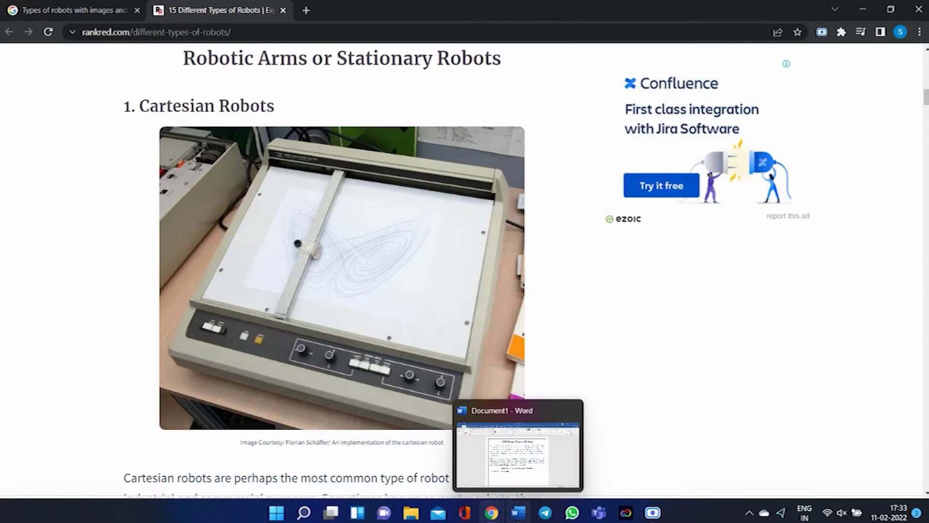
pyautogui.click(518, 512)
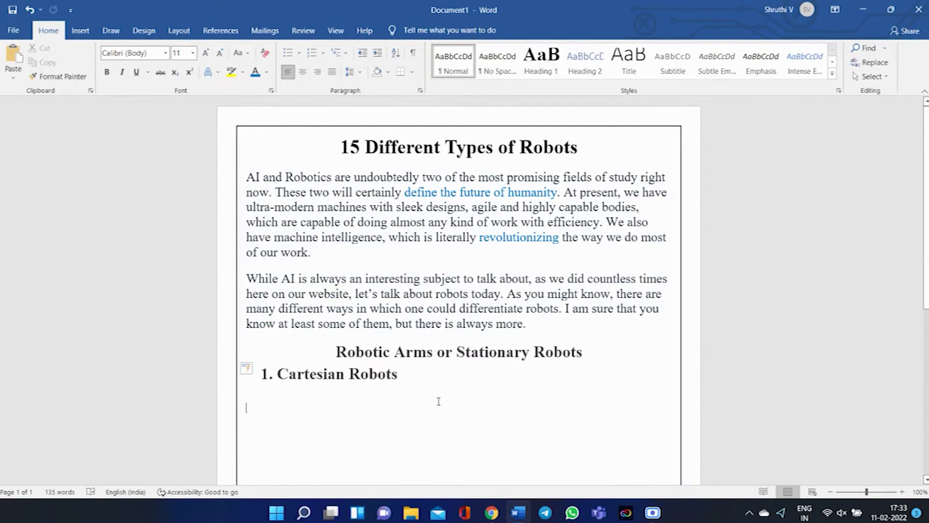
pyautogui.hotkey('ctrl', 'v')
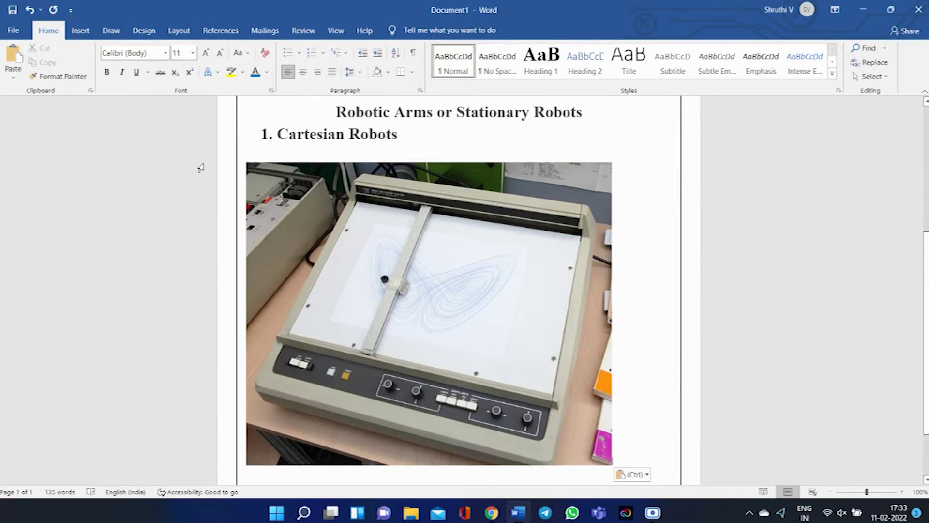
pyautogui.click(83, 32)
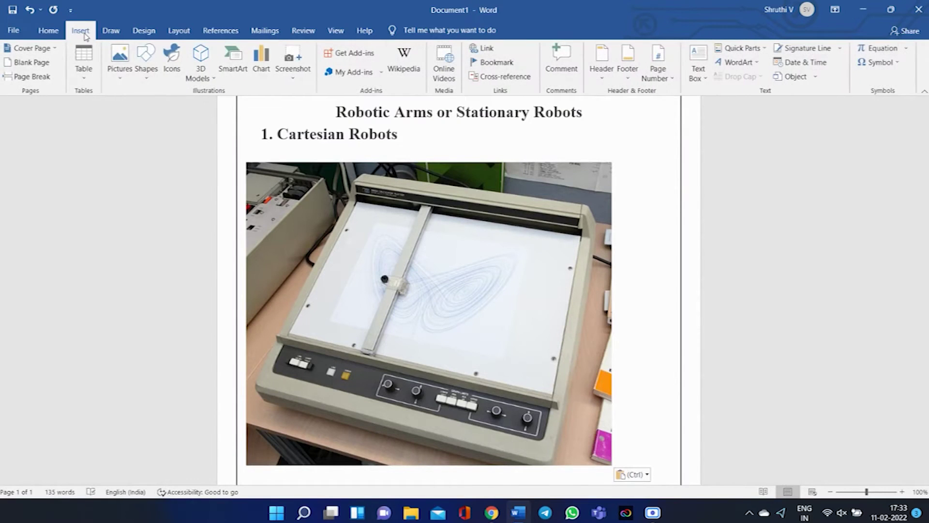
pyautogui.click(119, 66)
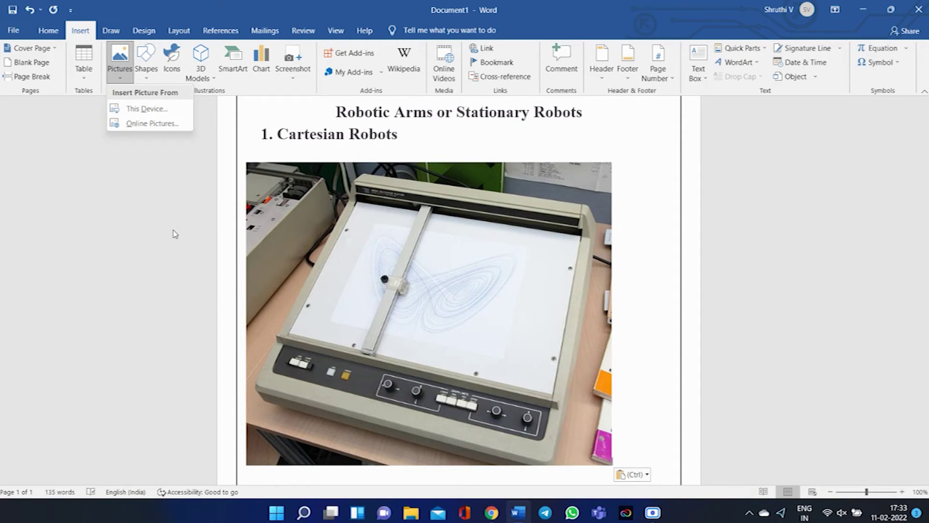
# Shrink the Cartesian robot image proportionally to about half the text width and center it on the page
pyautogui.scroll(-1, 680, 350)
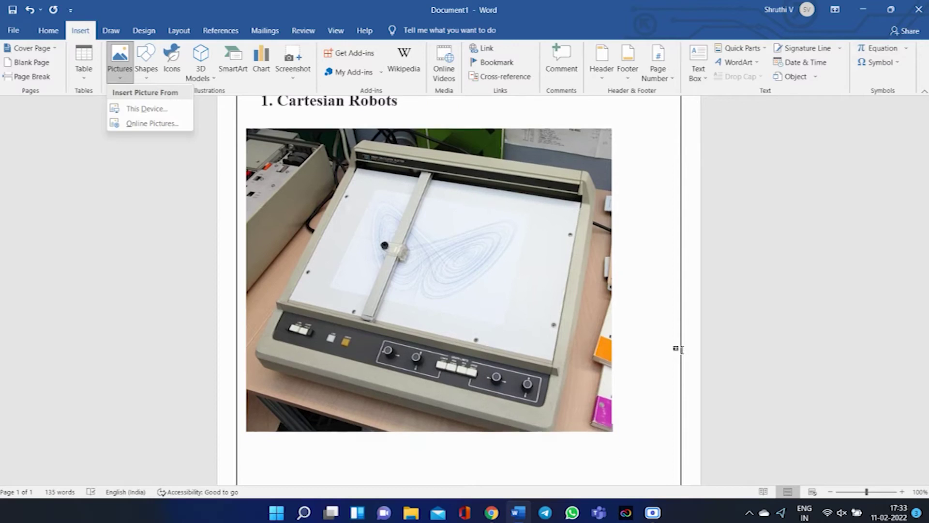
pyautogui.click(553, 344)
pyautogui.click(559, 364)
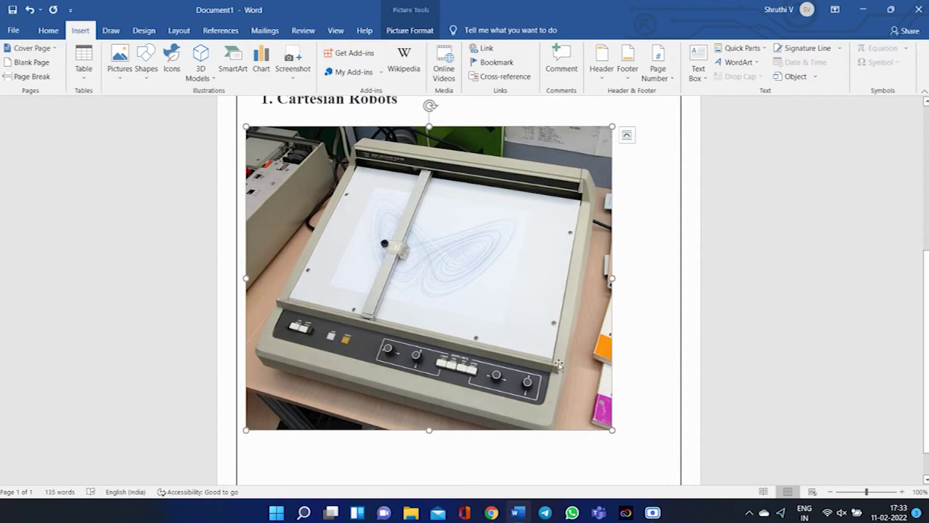
pyautogui.moveTo(612, 430); pyautogui.dragTo(460, 303)
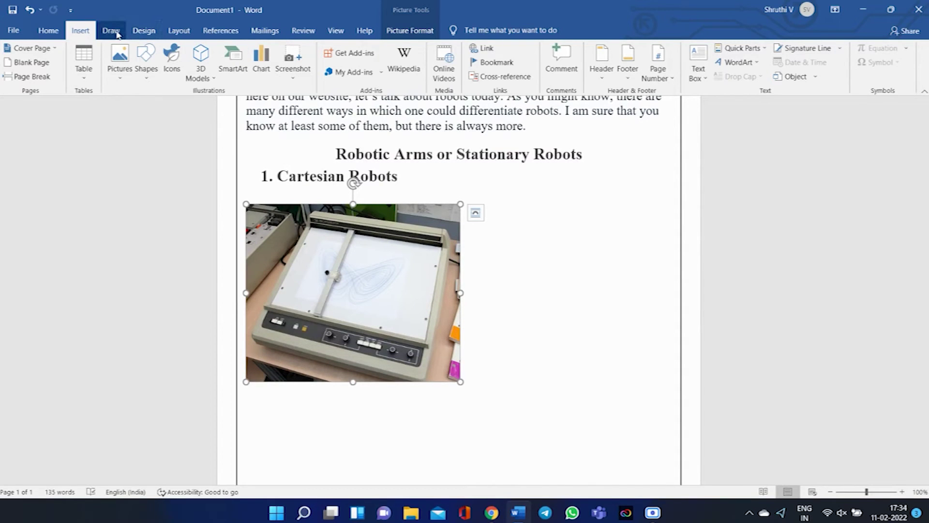
pyautogui.click(49, 31)
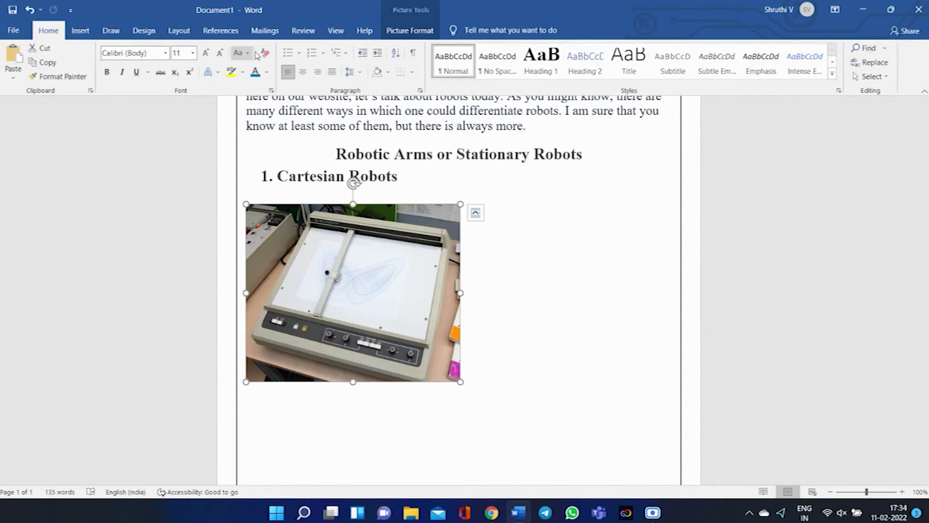
pyautogui.click(303, 73)
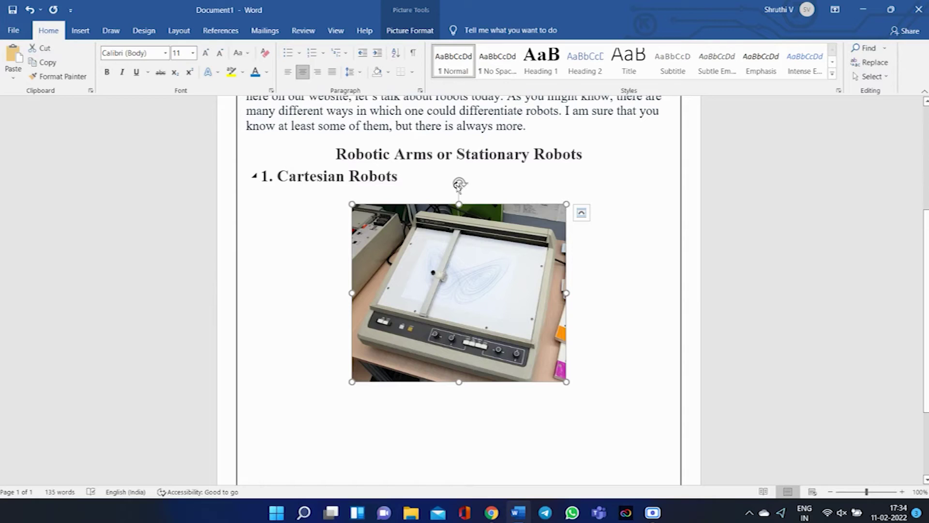
pyautogui.moveTo(460, 184); pyautogui.dragTo(460, 183)
pyautogui.click(593, 285)
# Add two new lines below the Cartesian robot image and left-align the last empty one
pyautogui.scroll(1, 596, 285)
pyautogui.scroll(1, 596, 286)
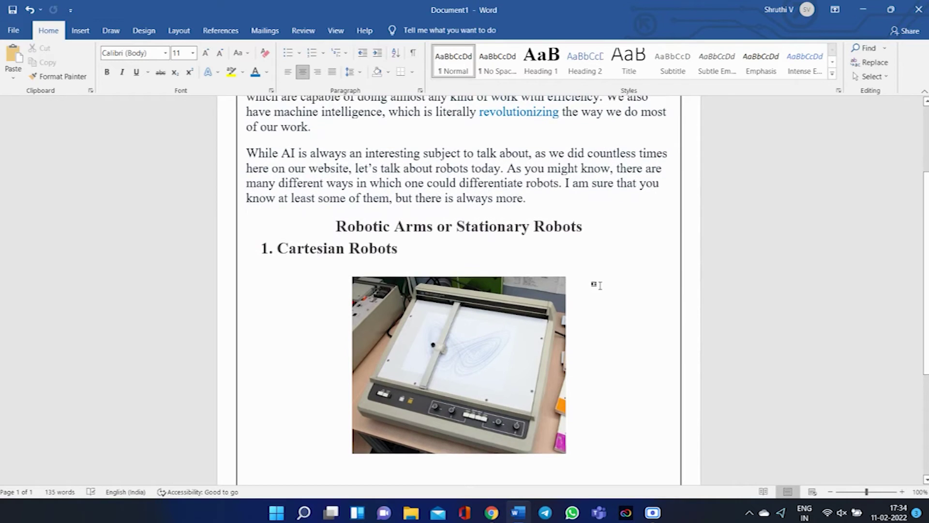
pyautogui.scroll(-3, 596, 286)
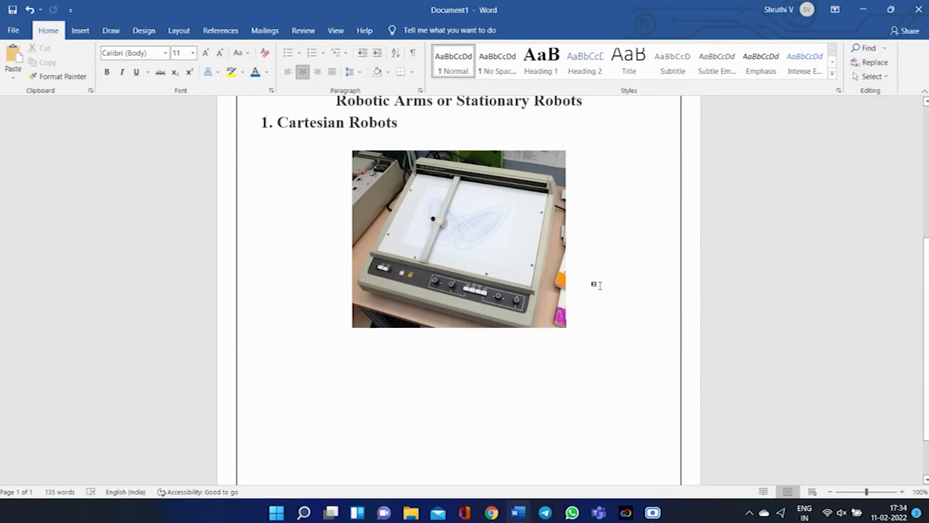
pyautogui.scroll(5, 596, 286)
pyautogui.scroll(-4, 596, 286)
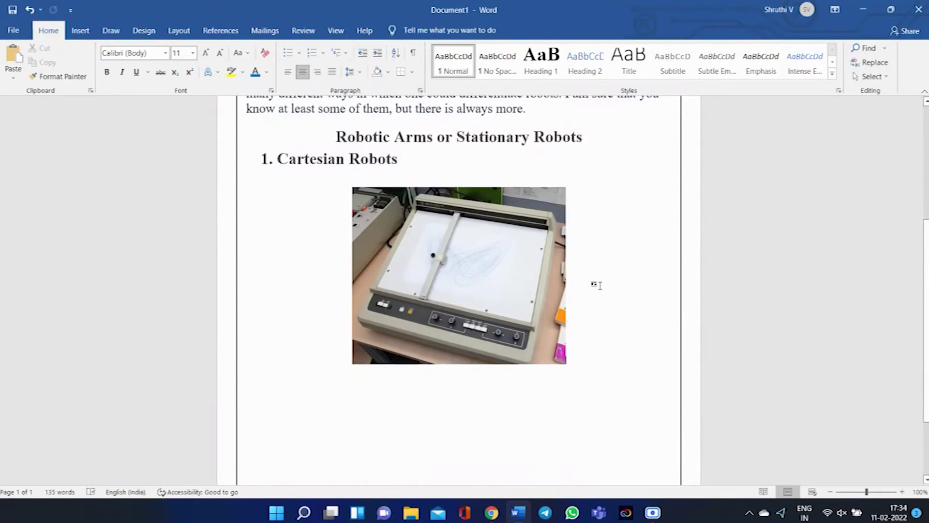
pyautogui.press('Return')
pyautogui.press('Return')
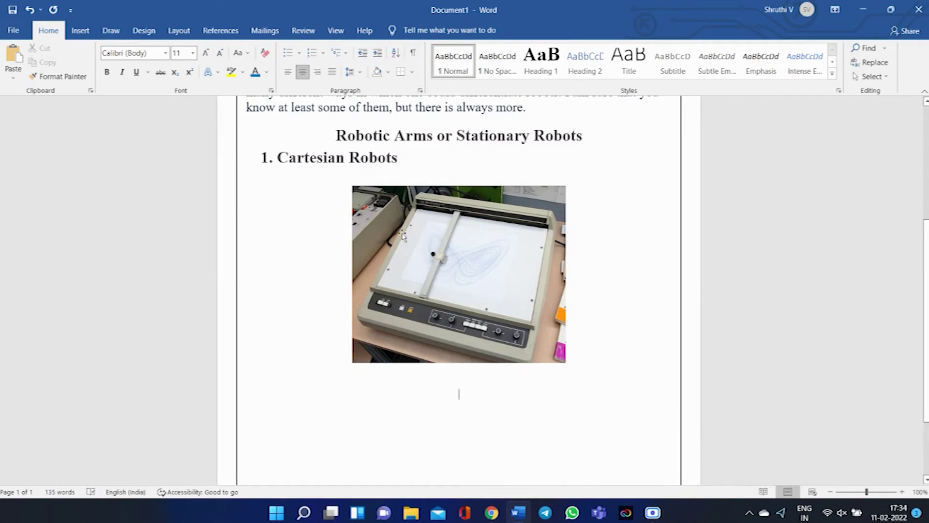
pyautogui.click(289, 74)
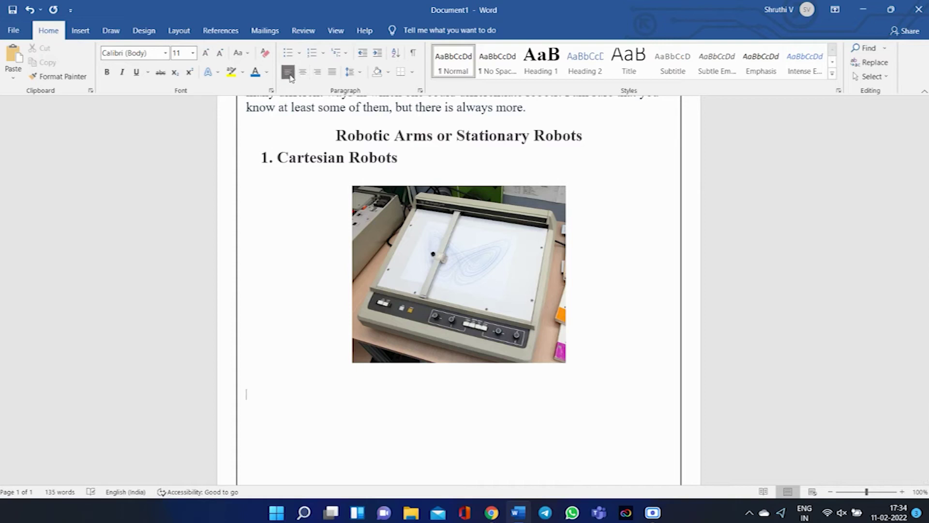
# Copy the paragraph describing Cartesian robots from the Chrome article and paste it below the image in Word
pyautogui.moveTo(490, 512)
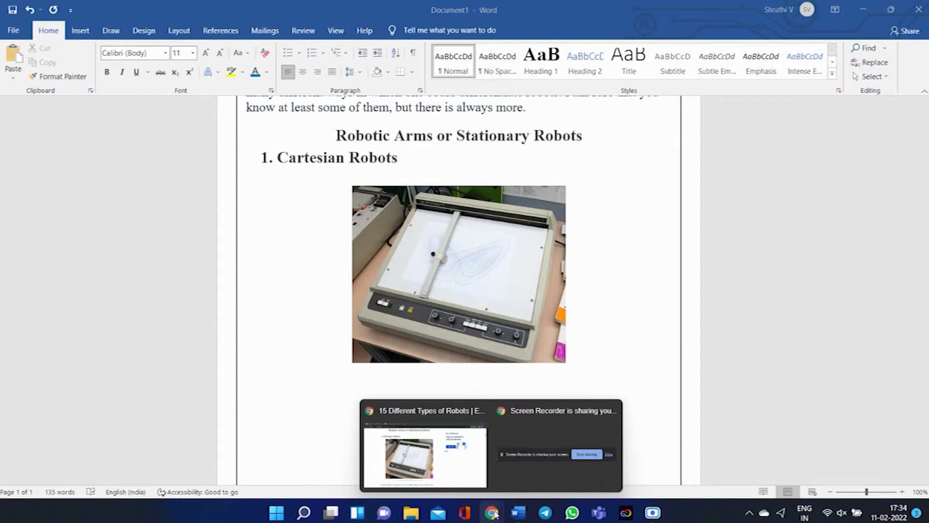
pyautogui.click(482, 485)
pyautogui.scroll(-4, 196, 279)
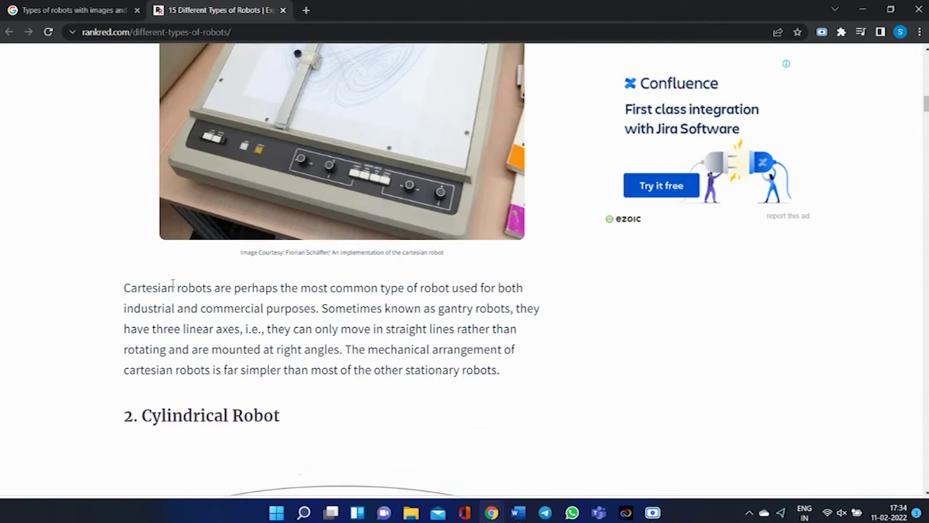
pyautogui.moveTo(121, 289); pyautogui.dragTo(502, 382)
pyautogui.hotkey('ctrl', 'c')
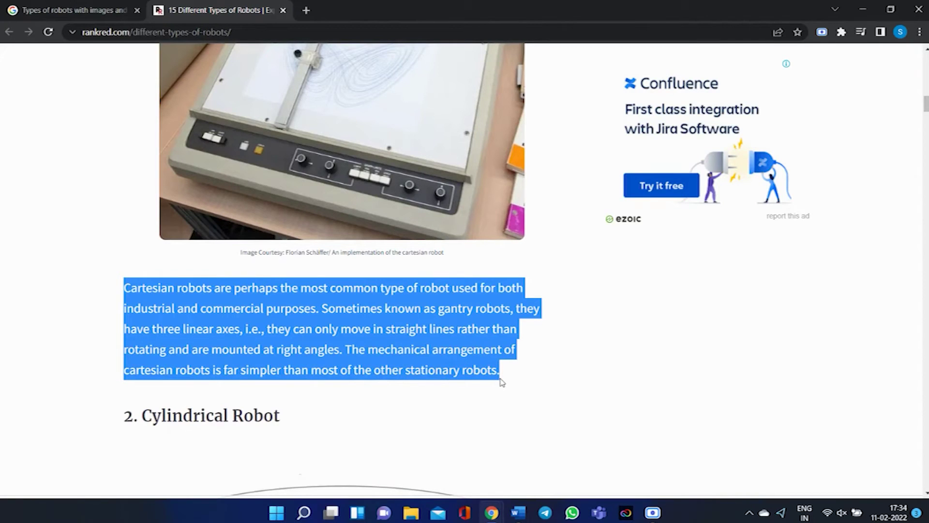
pyautogui.click(521, 512)
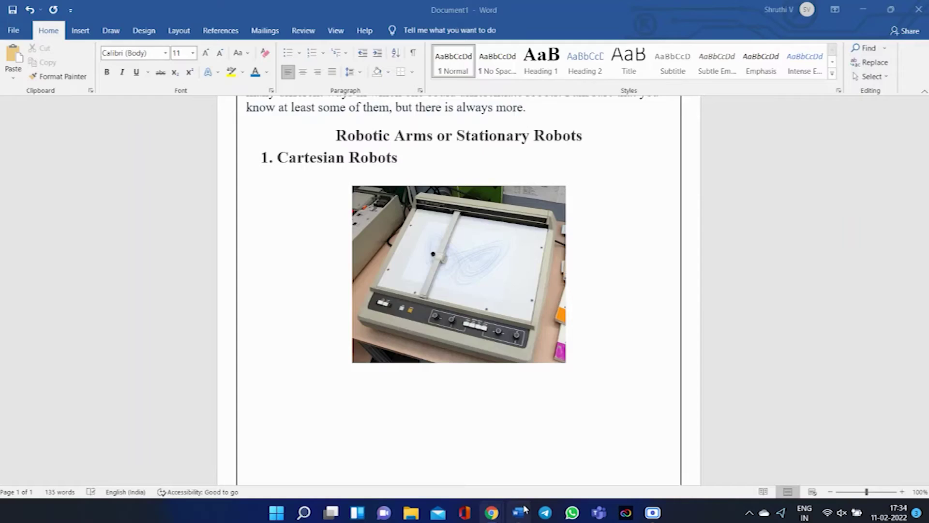
pyautogui.click(388, 417)
pyautogui.hotkey('ctrl', 'v')
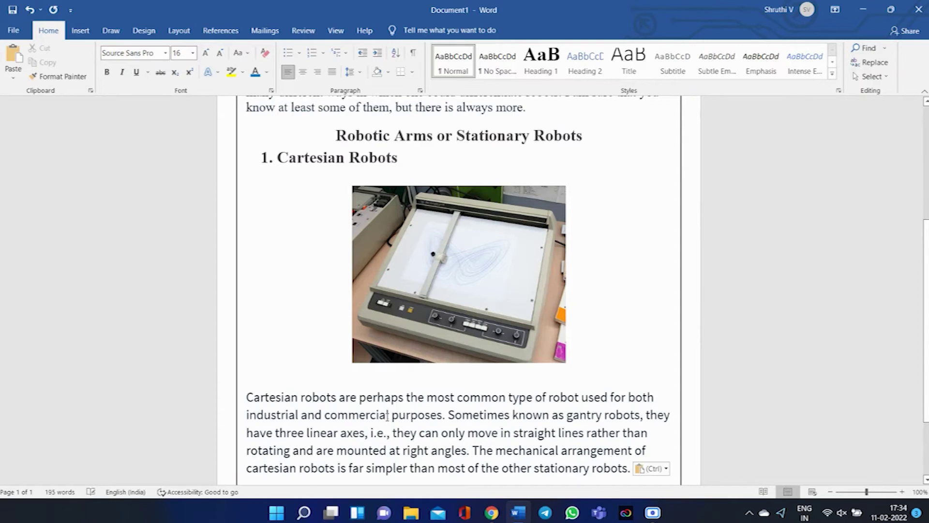
# Split the pasted description into three paragraphs, breaking before "Sometimes known as gantry robots" and "The mechanical arrangement"
pyautogui.click(448, 414)
pyautogui.press('Return')
pyautogui.scroll(-2, 447, 416)
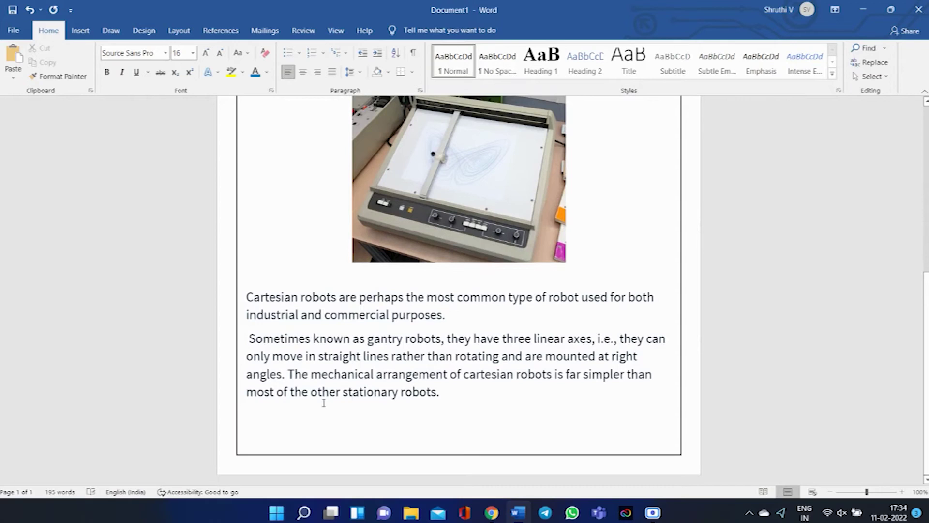
pyautogui.click(288, 374)
pyautogui.press('Return')
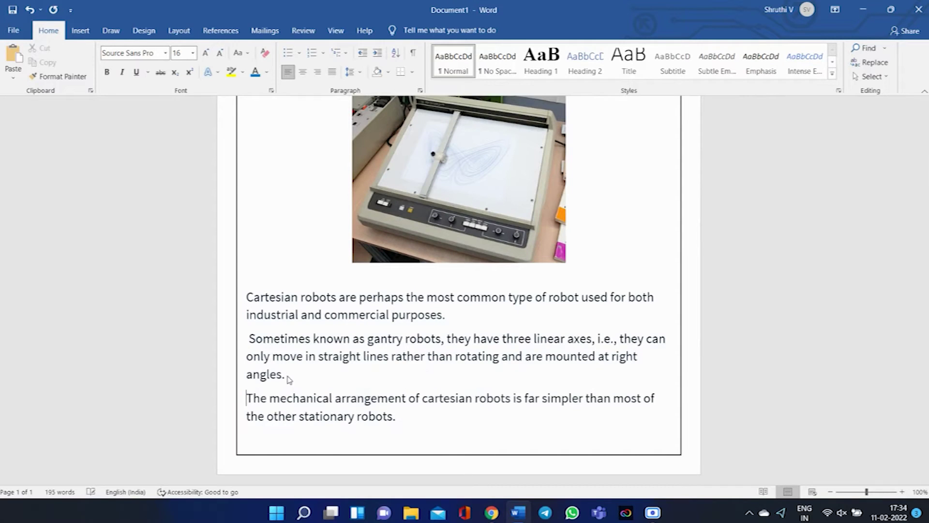
# Format the three Cartesian robot paragraphs as a bulleted list with arrowhead bullets
pyautogui.moveTo(412, 417); pyautogui.dragTo(246, 294)
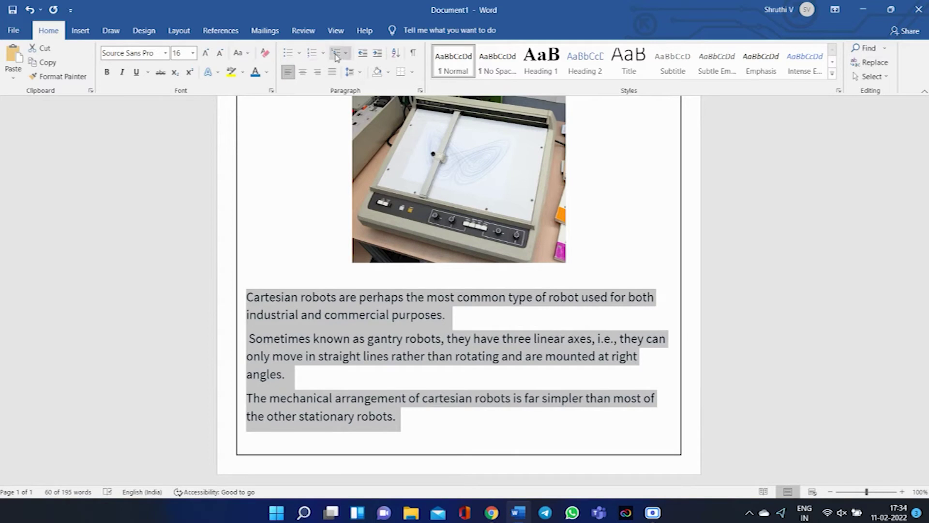
pyautogui.click(301, 54)
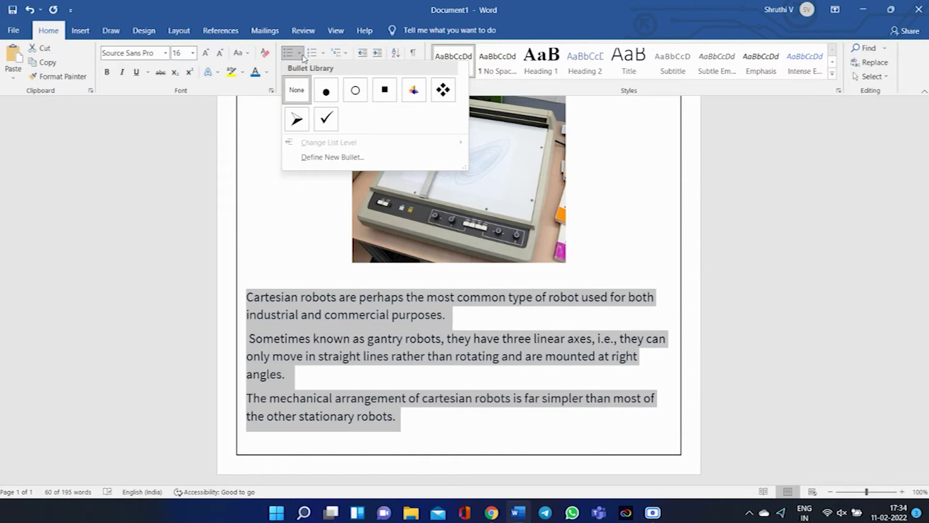
pyautogui.click(296, 121)
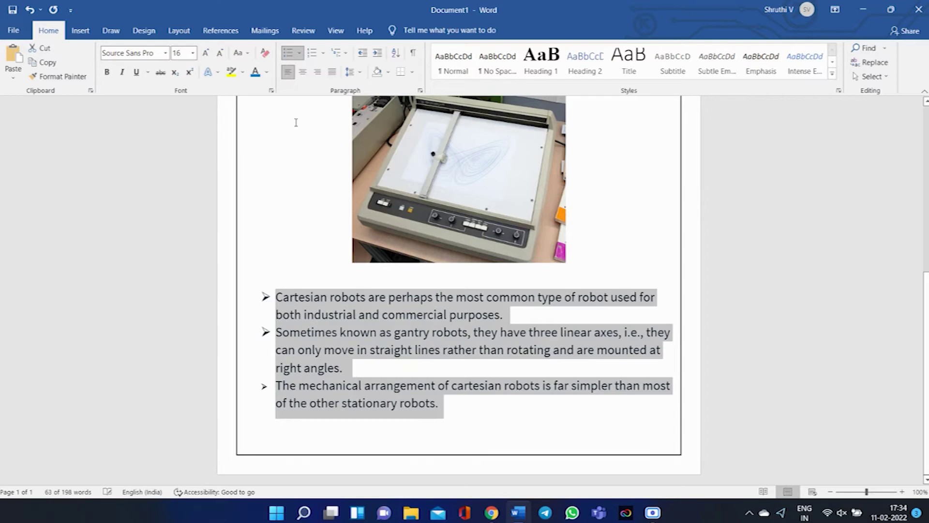
pyautogui.click(488, 408)
# Review the whole page together with the document's paper size, margin and design options
pyautogui.scroll(6, 487, 406)
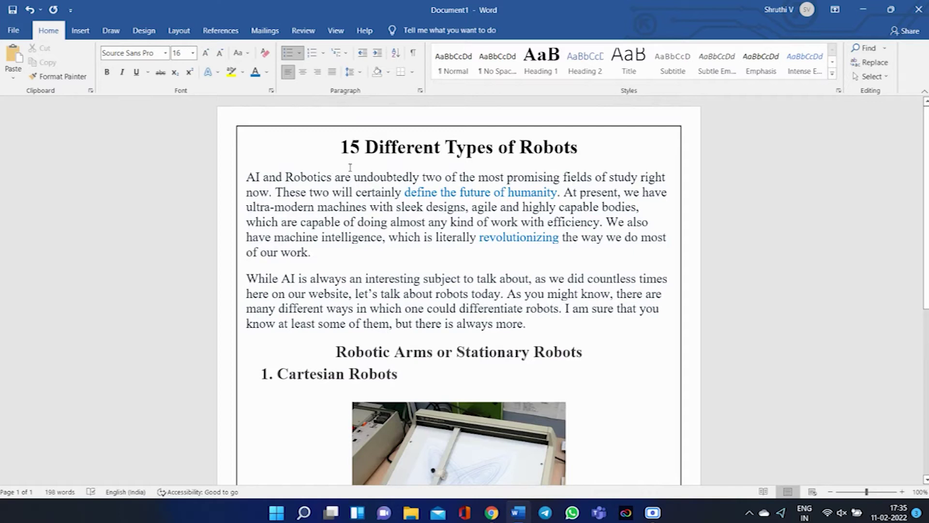
pyautogui.scroll(-6, 470, 281)
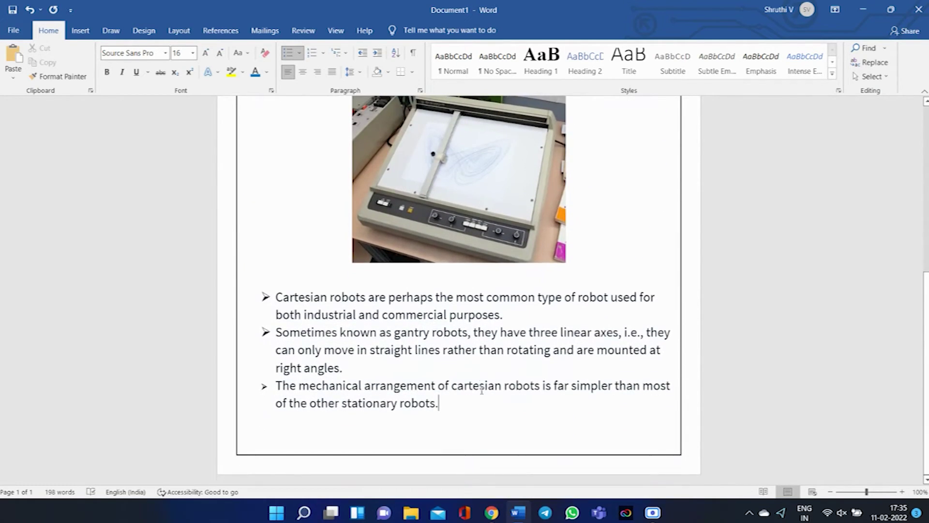
pyautogui.scroll(6, 482, 392)
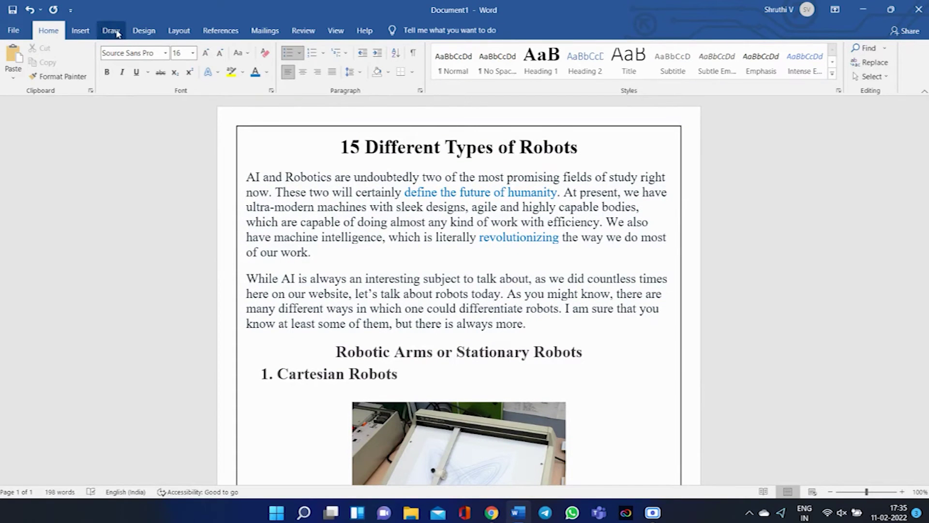
pyautogui.click(186, 32)
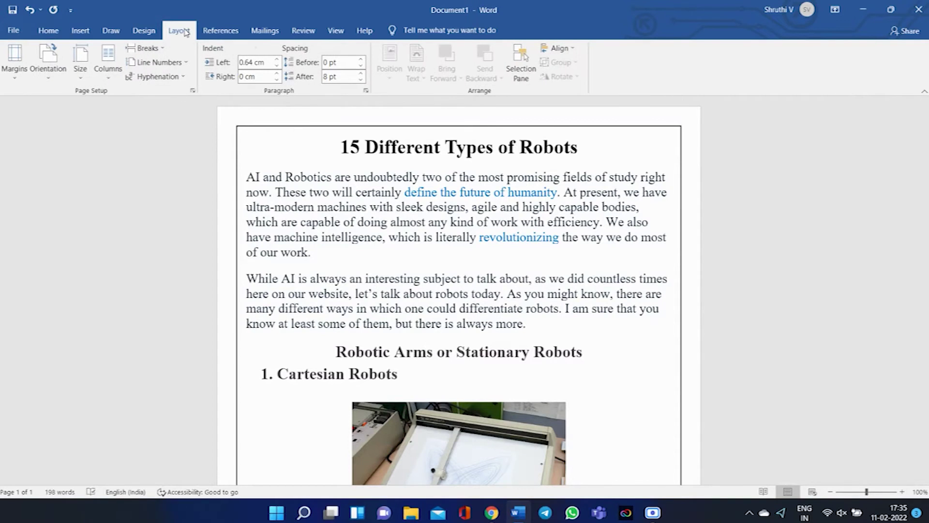
pyautogui.click(83, 69)
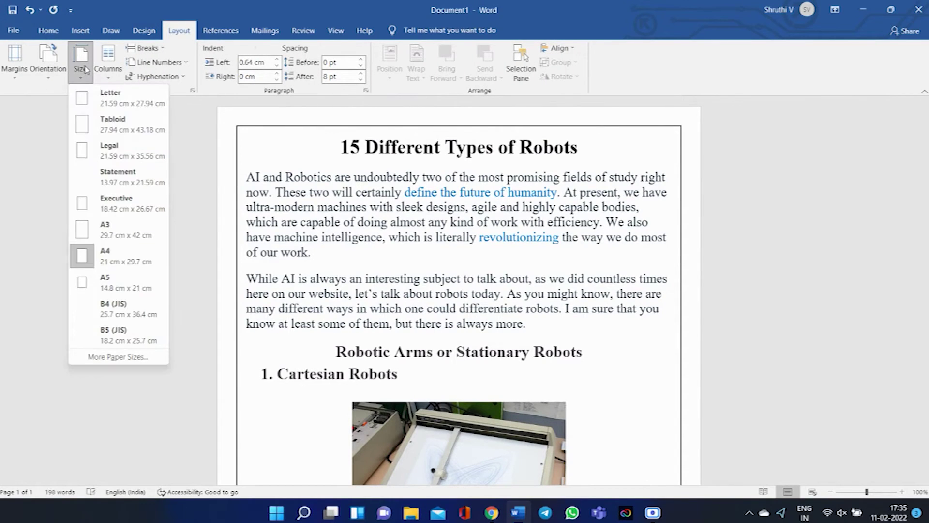
pyautogui.click(25, 70)
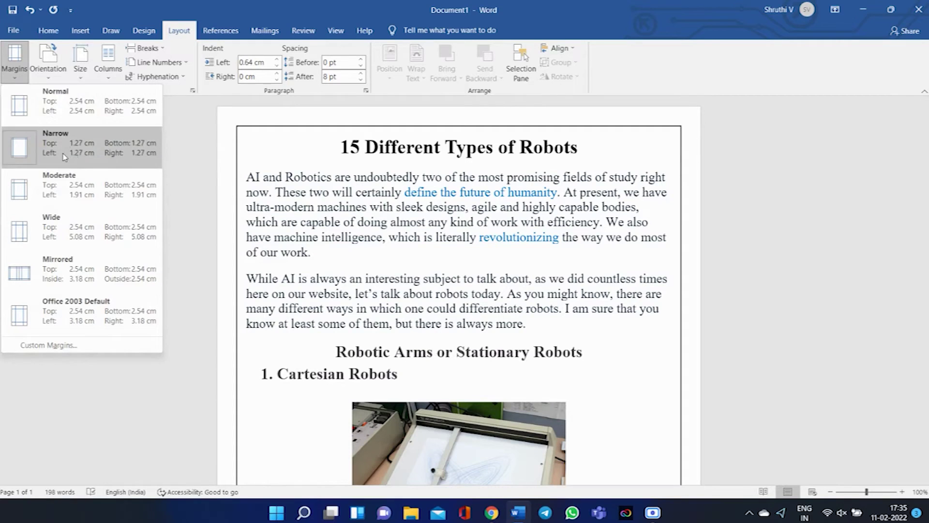
pyautogui.click(152, 32)
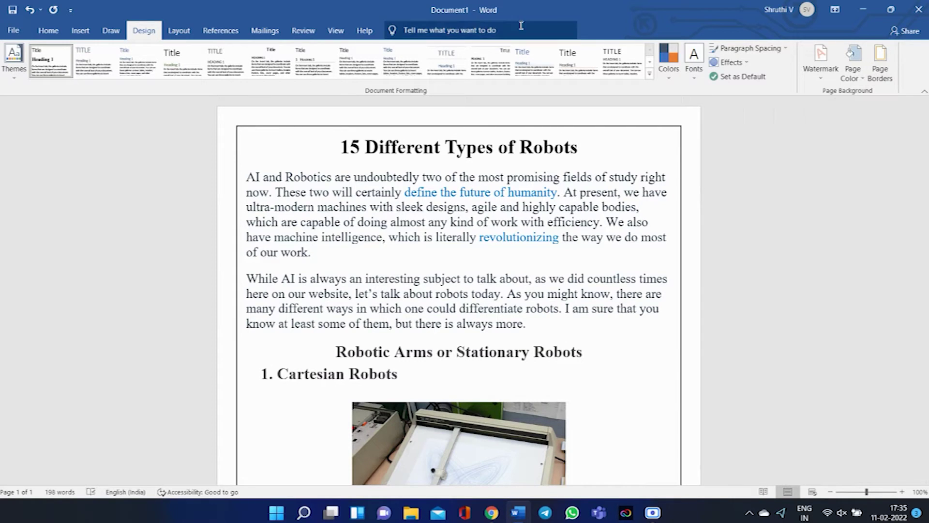
pyautogui.click(57, 32)
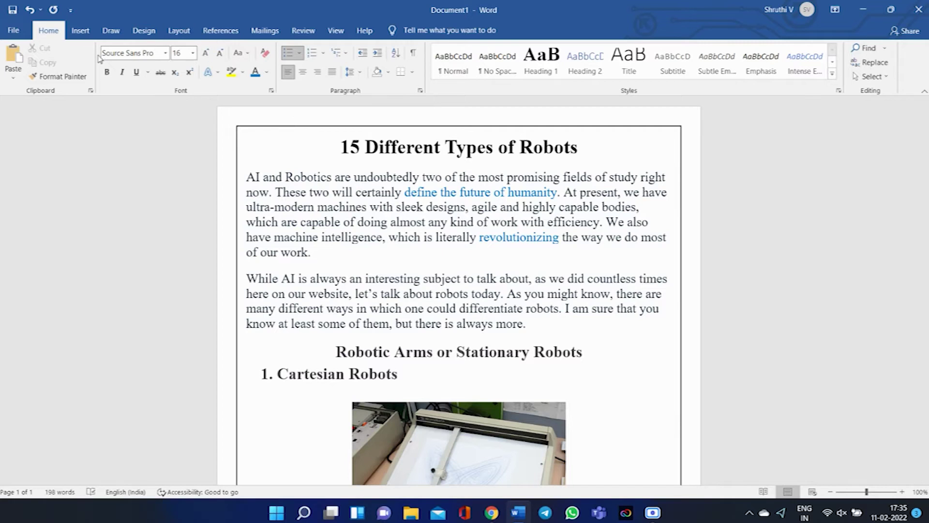
# Examine the Cartesian robot section down to the page end and the available sources for inserting pictures
pyautogui.scroll(-5, 265, 209)
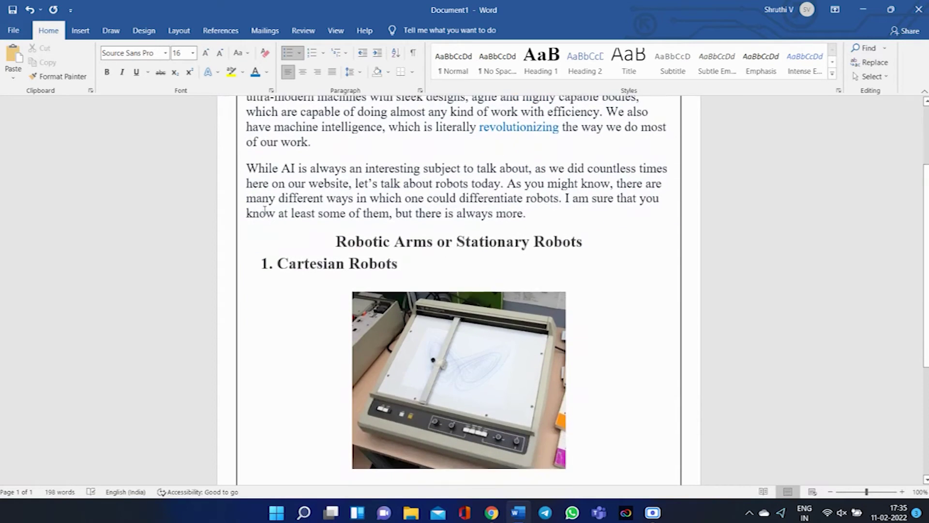
pyautogui.scroll(-1, 265, 209)
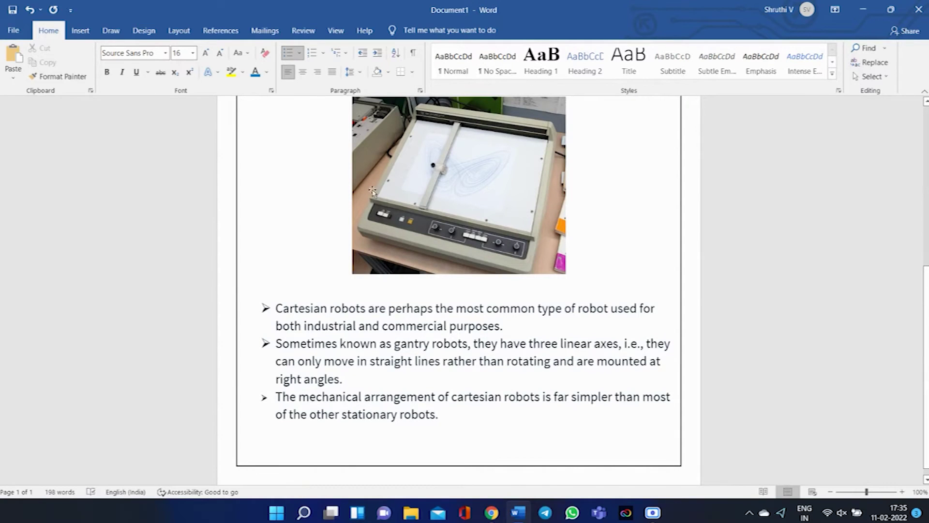
pyautogui.click(81, 32)
pyautogui.click(117, 64)
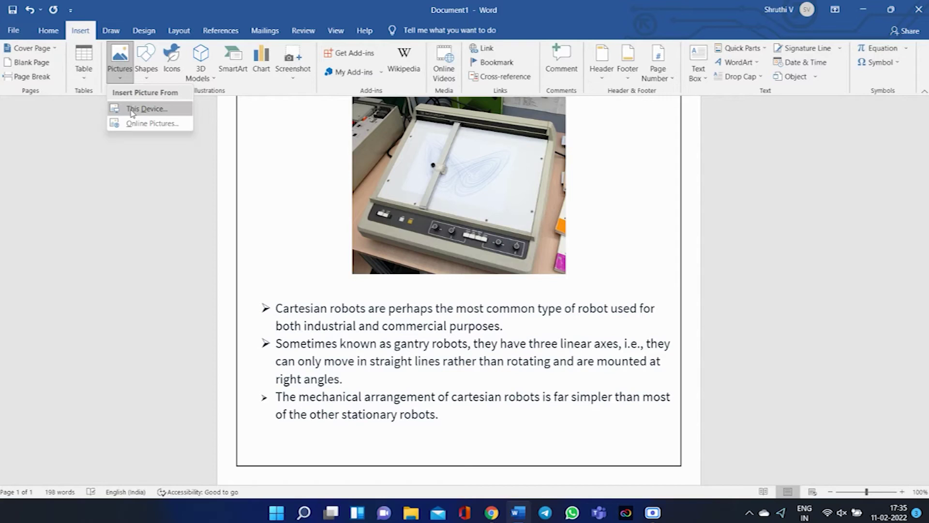
pyautogui.click(183, 213)
pyautogui.scroll(-1, 337, 262)
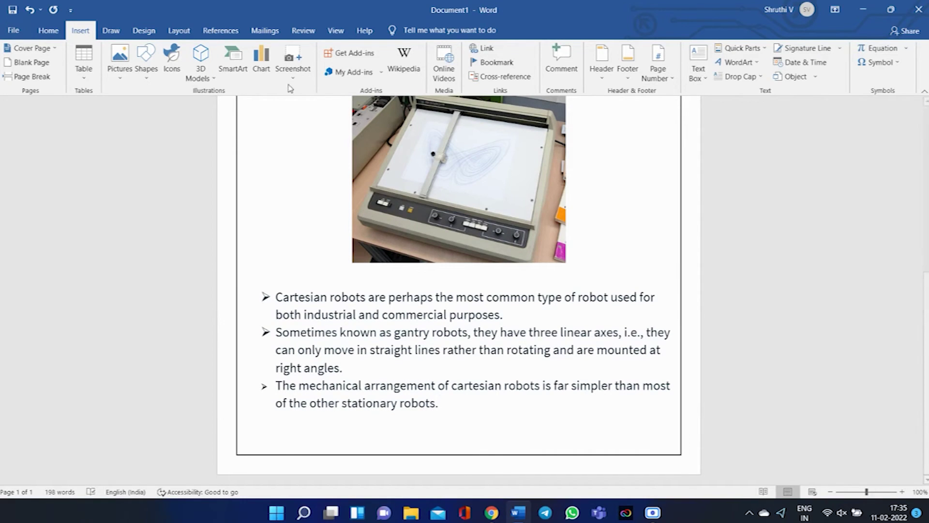
pyautogui.click(55, 31)
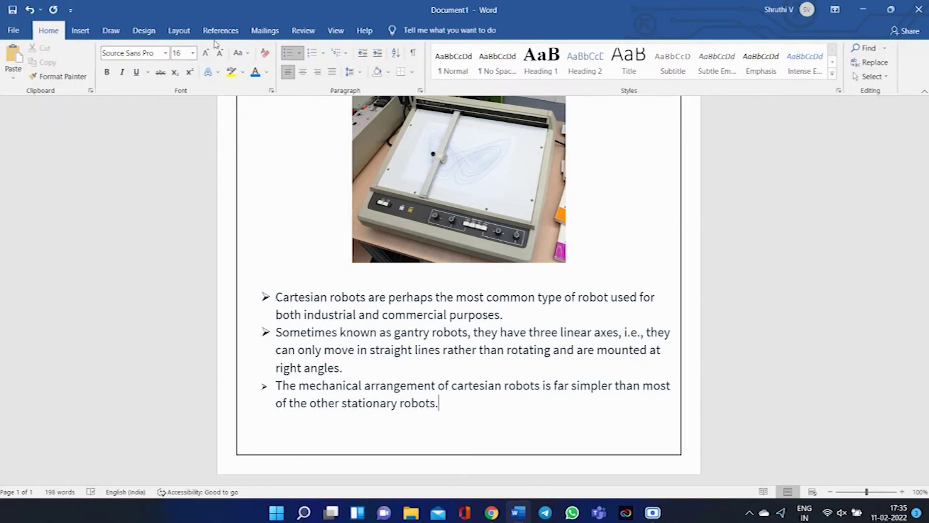
# Switch to the RankRed article in Chrome and copy the "2. Cylindrical Robot" heading
pyautogui.click(301, 55)
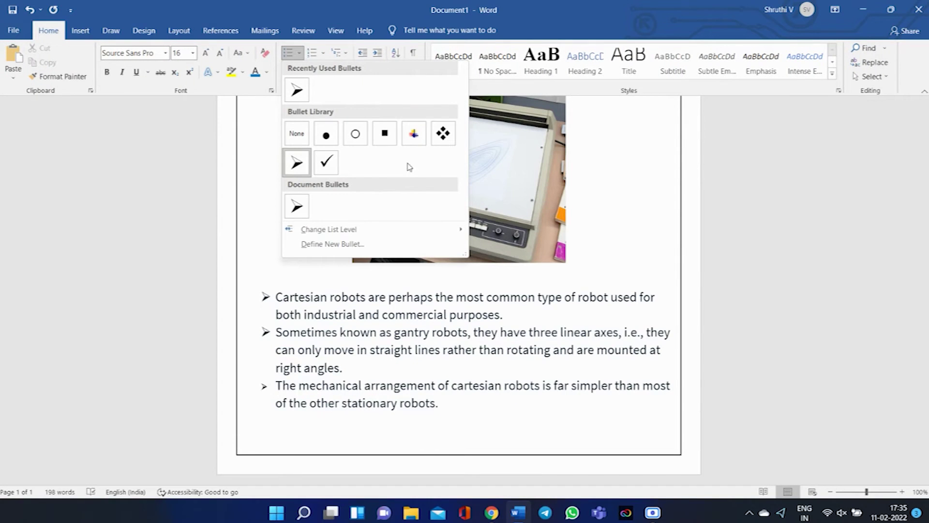
pyautogui.click(491, 512)
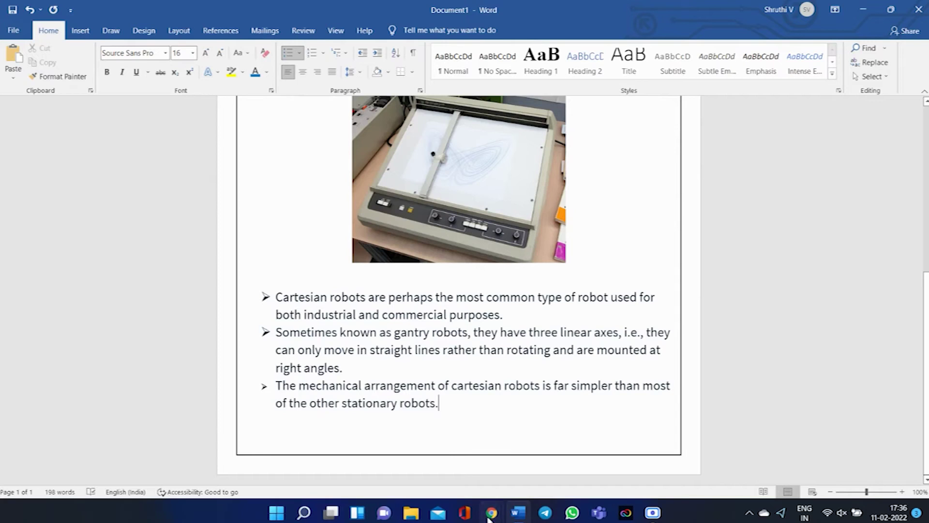
pyautogui.click(457, 462)
pyautogui.scroll(-5, 397, 368)
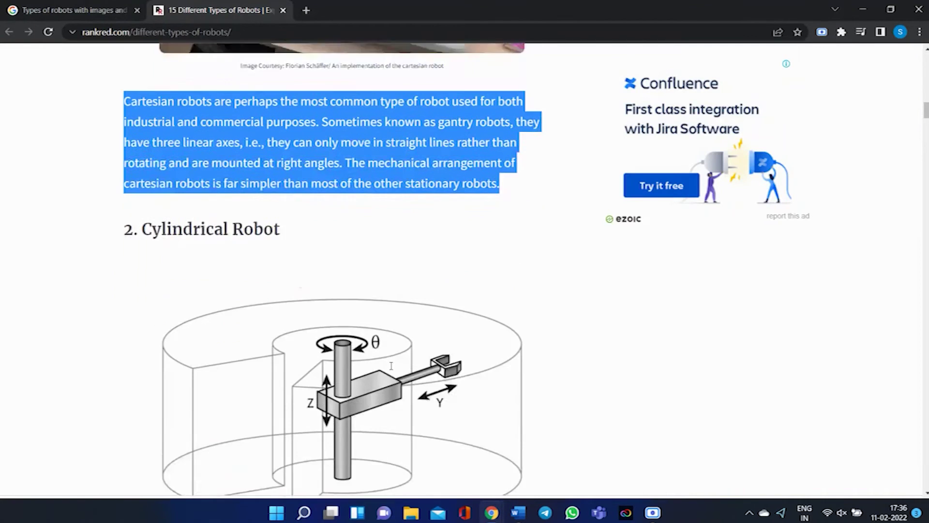
pyautogui.moveTo(124, 193); pyautogui.dragTo(282, 198)
pyautogui.hotkey('ctrl', 'c')
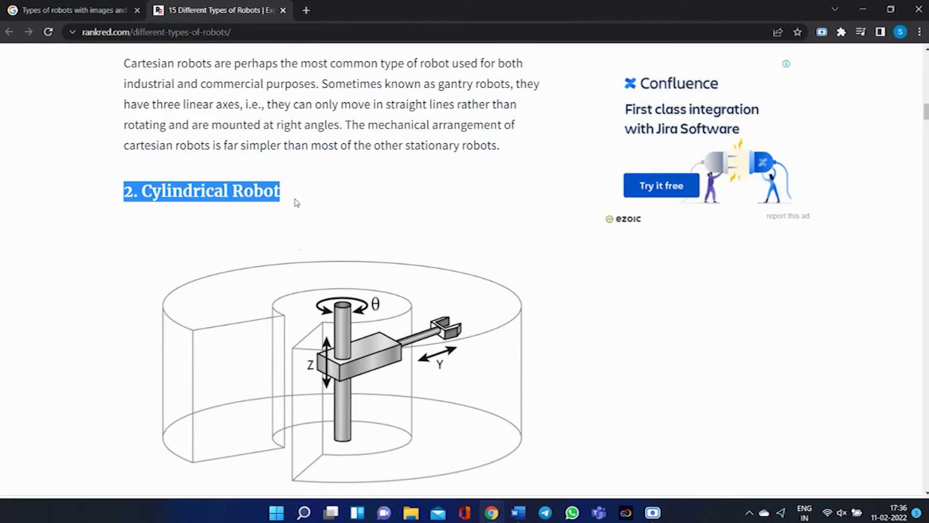
# Return to the Word document, end the Cartesian bulleted list and paste the copied heading at the start of page 2
pyautogui.click(519, 512)
pyautogui.press('Return')
pyautogui.press('Return')
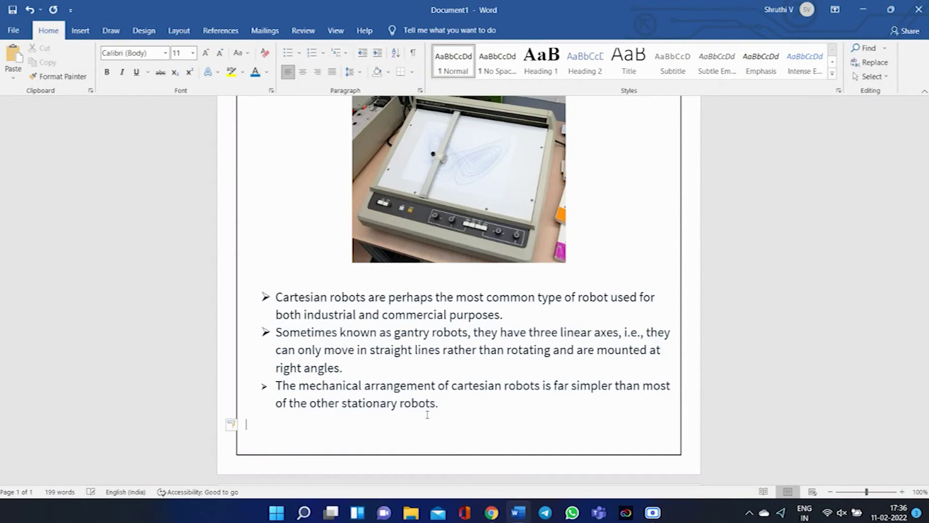
pyautogui.press('Return')
pyautogui.hotkey('ctrl', 'v')
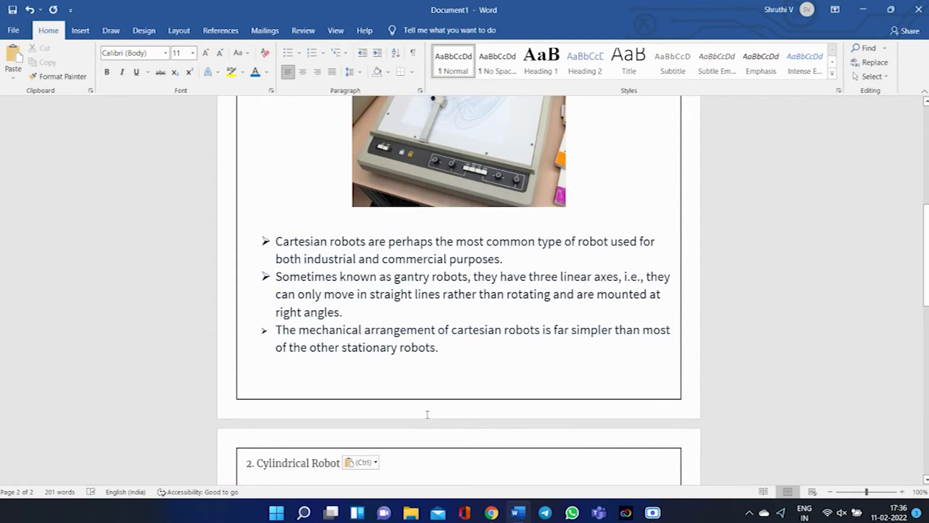
# Format the "2. Cylindrical Robot" heading as bold, black, 16-point Times New Roman text
pyautogui.scroll(-3, 427, 414)
pyautogui.moveTo(363, 339); pyautogui.dragTo(248, 336)
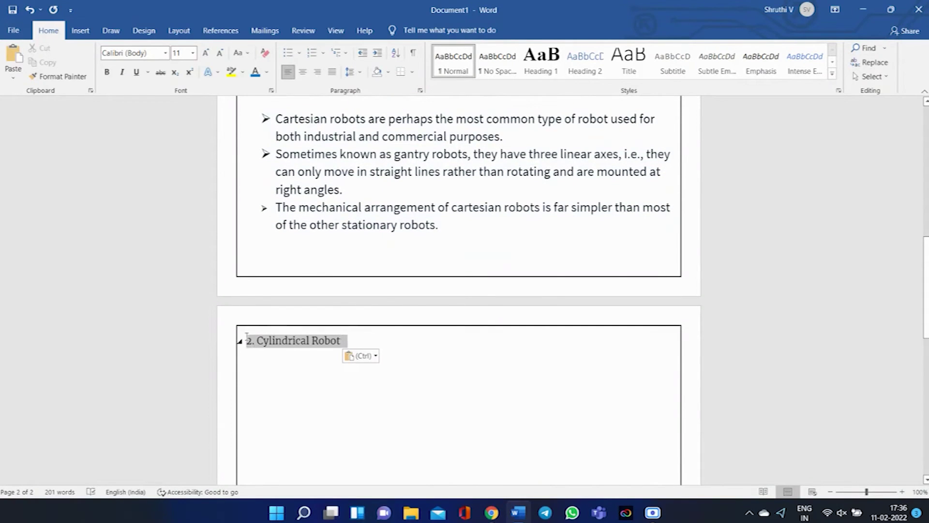
pyautogui.click(107, 73)
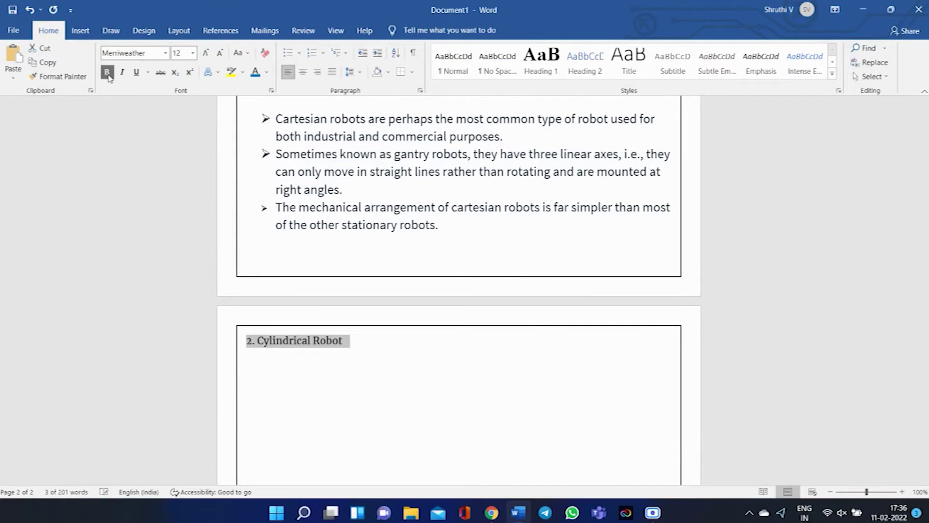
pyautogui.click(166, 52)
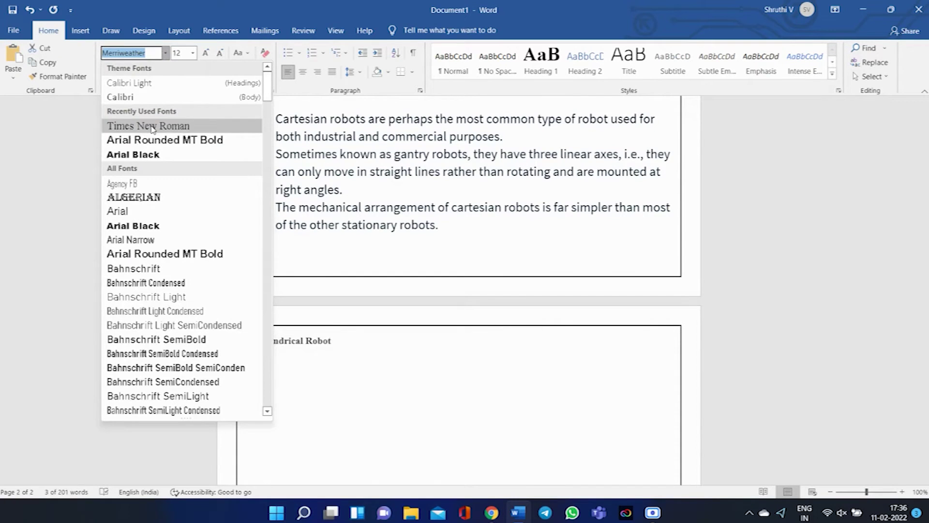
pyautogui.click(152, 126)
pyautogui.click(193, 53)
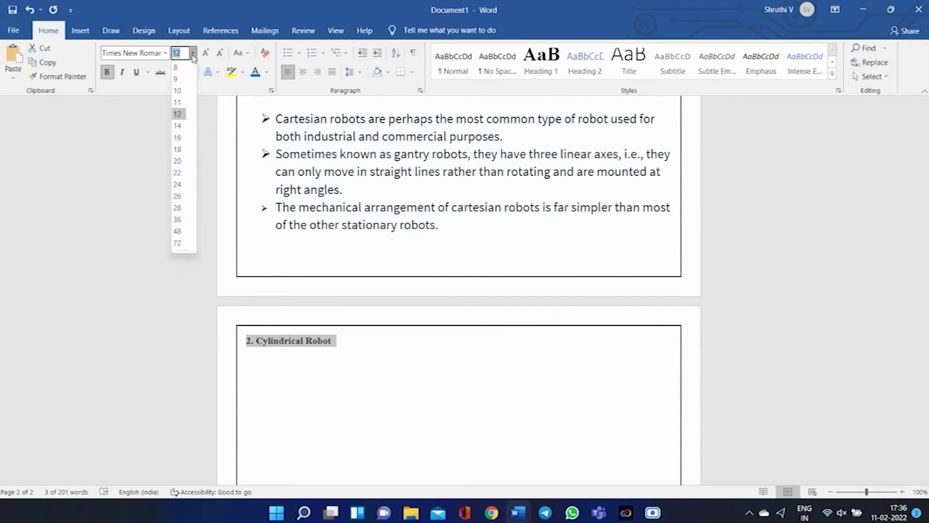
pyautogui.click(177, 138)
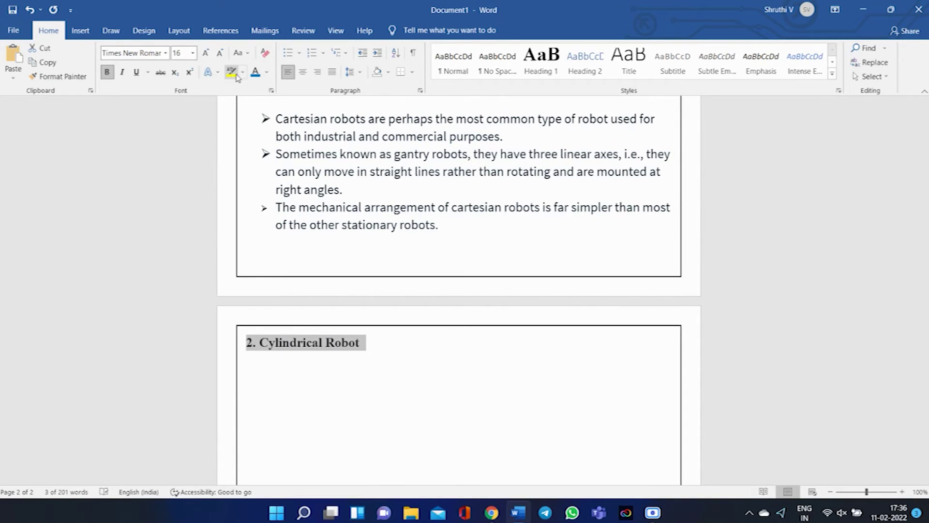
pyautogui.click(266, 73)
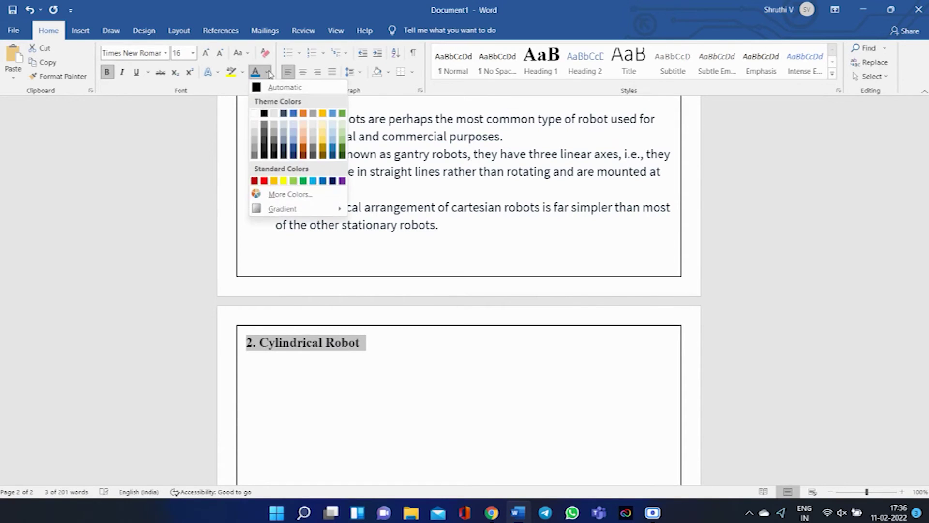
pyautogui.click(264, 114)
pyautogui.scroll(5, 516, 263)
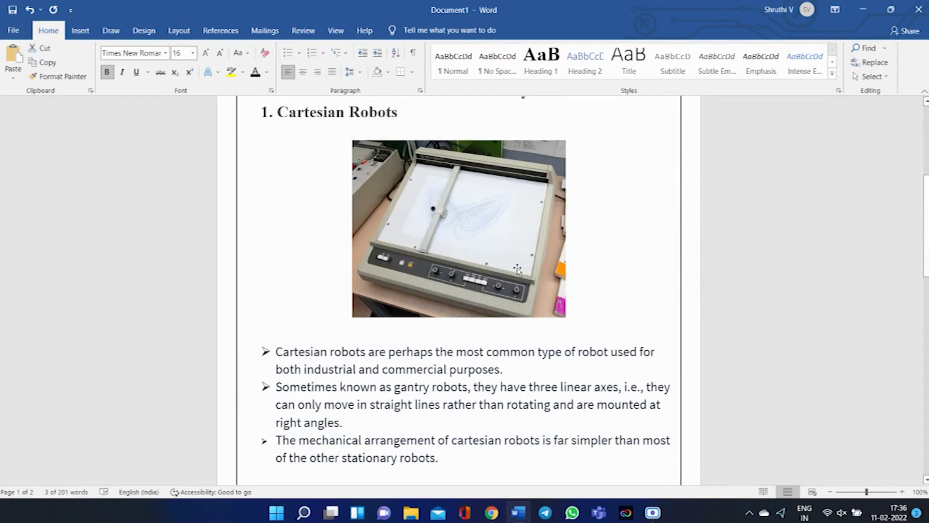
pyautogui.scroll(-1, 676, 243)
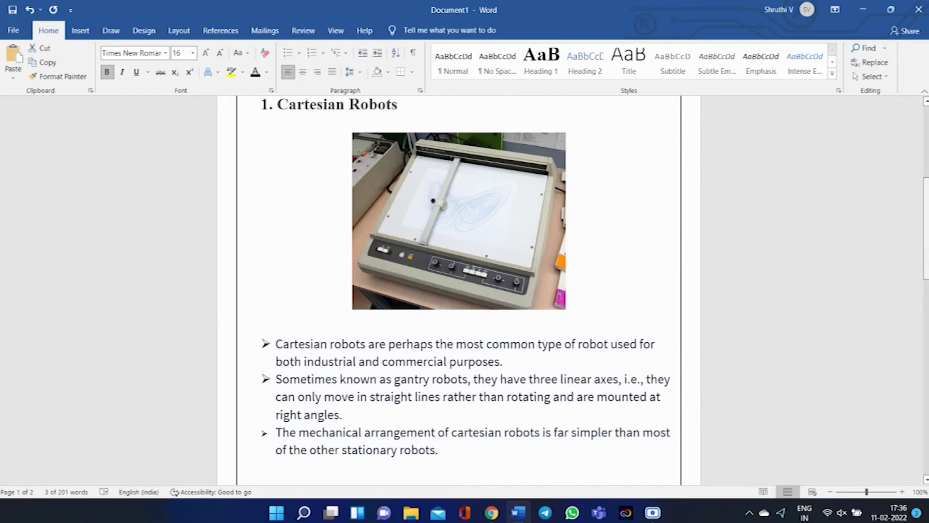
pyautogui.moveTo(926, 228); pyautogui.dragTo(926, 153)
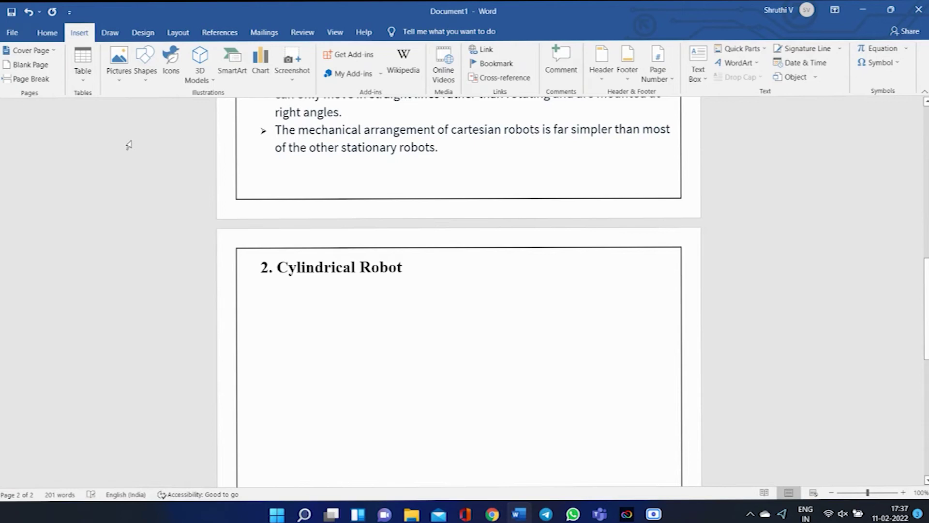
# Insert the online video of the Ameca humanoid robot below the Cylindrical Robot heading and enlarge it slightly
pyautogui.click(48, 32)
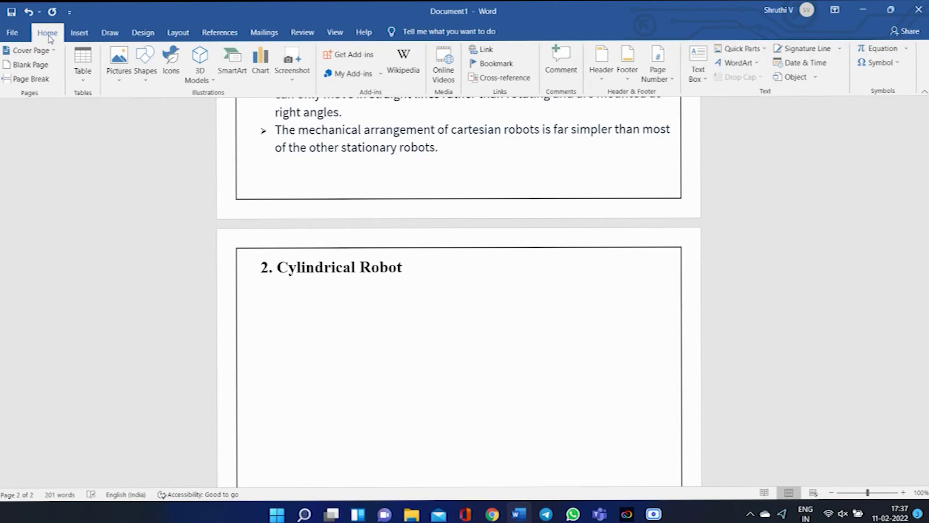
pyautogui.click(86, 33)
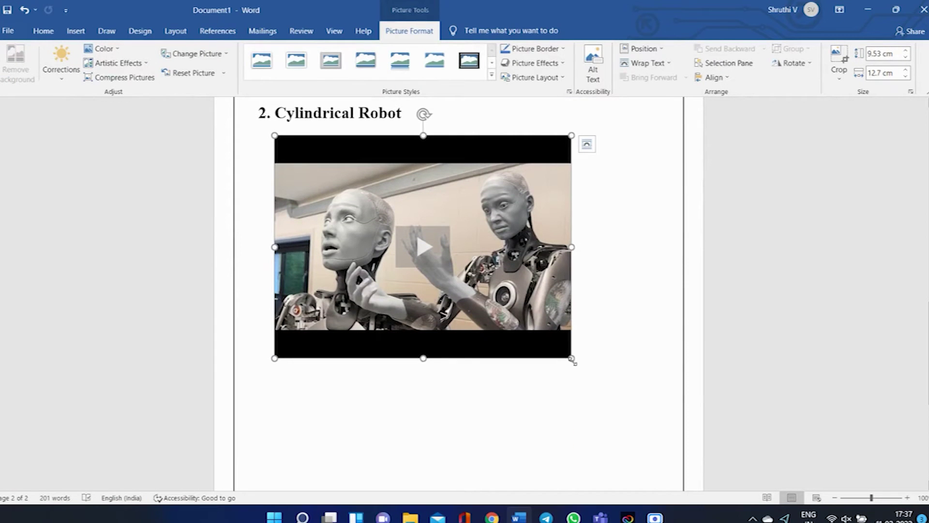
pyautogui.moveTo(573, 359); pyautogui.dragTo(594, 376)
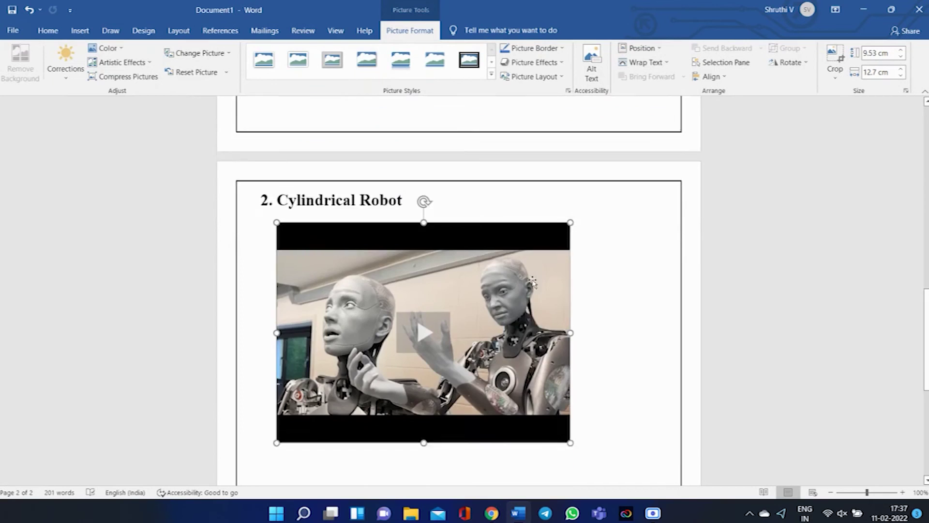
pyautogui.moveTo(572, 356)
pyautogui.mouseDown()
pyautogui.moveTo(593, 373)
pyautogui.moveTo(572, 359)
pyautogui.mouseUp()
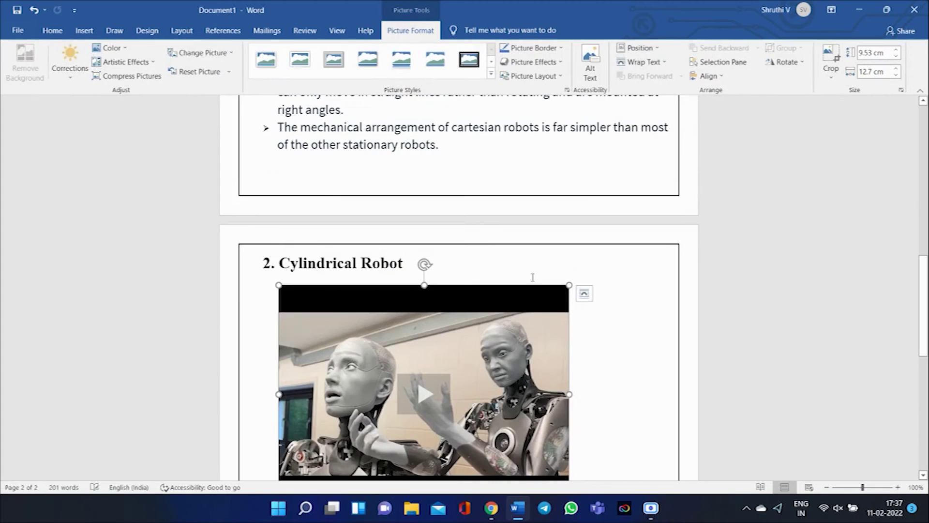
pyautogui.scroll(-2, 532, 279)
pyautogui.scroll(-2, 532, 280)
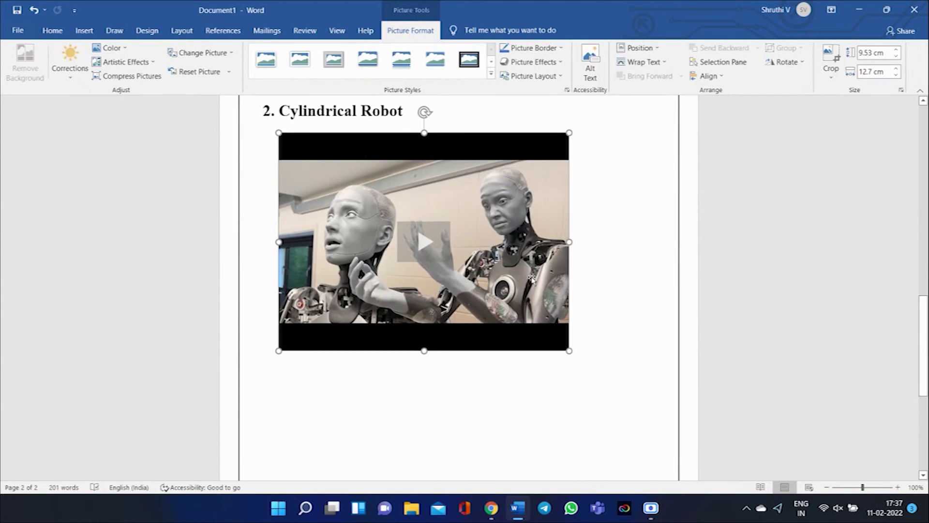
pyautogui.moveTo(571, 354)
pyautogui.mouseDown()
pyautogui.moveTo(593, 367)
pyautogui.moveTo(572, 358)
pyautogui.mouseUp()
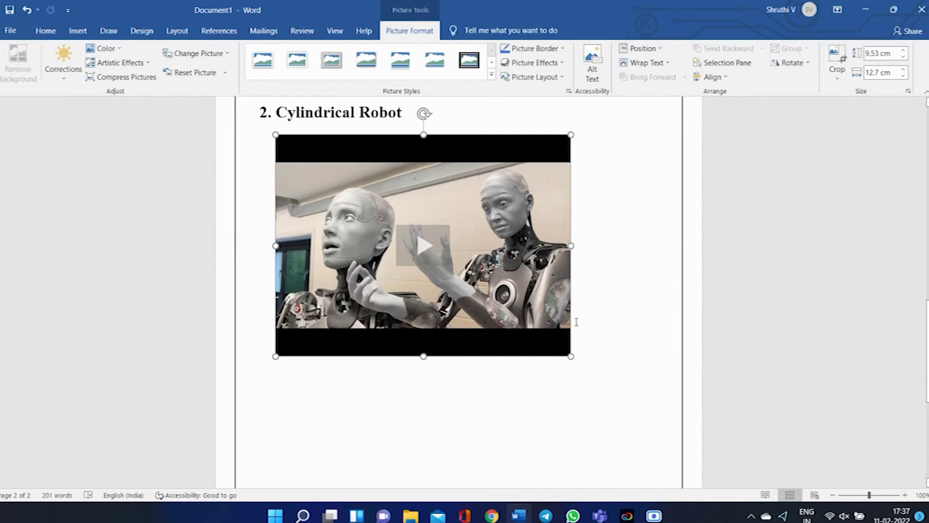
# Copy the Cylindrical robots description from the RankRed article in Chrome and paste it below the video in Word
pyautogui.scroll(1, 535, 282)
pyautogui.scroll(3, 534, 283)
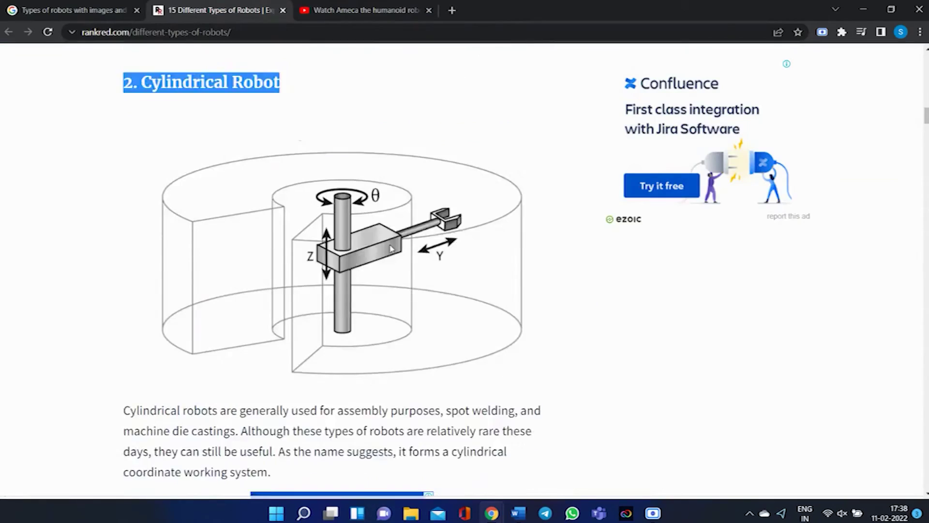
pyautogui.scroll(-2, 392, 249)
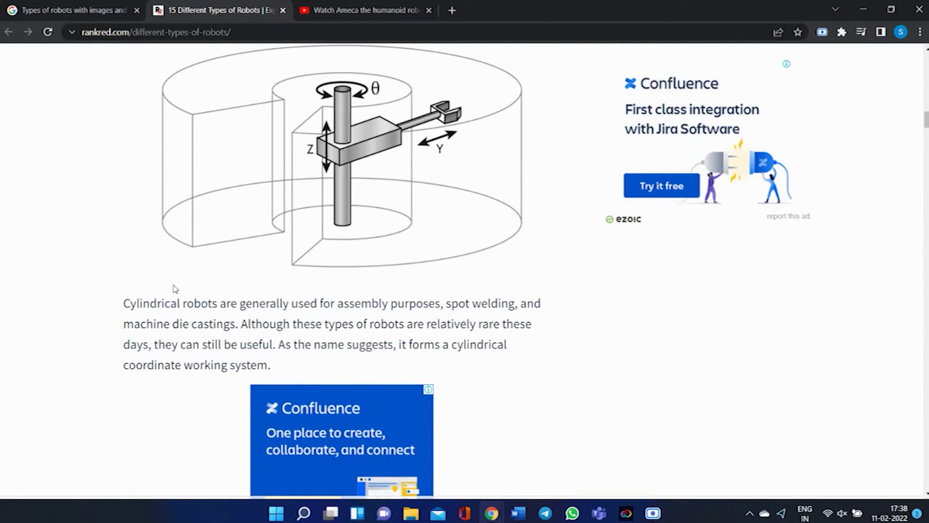
pyautogui.moveTo(122, 307); pyautogui.dragTo(280, 371)
pyautogui.hotkey('ctrl', 'c')
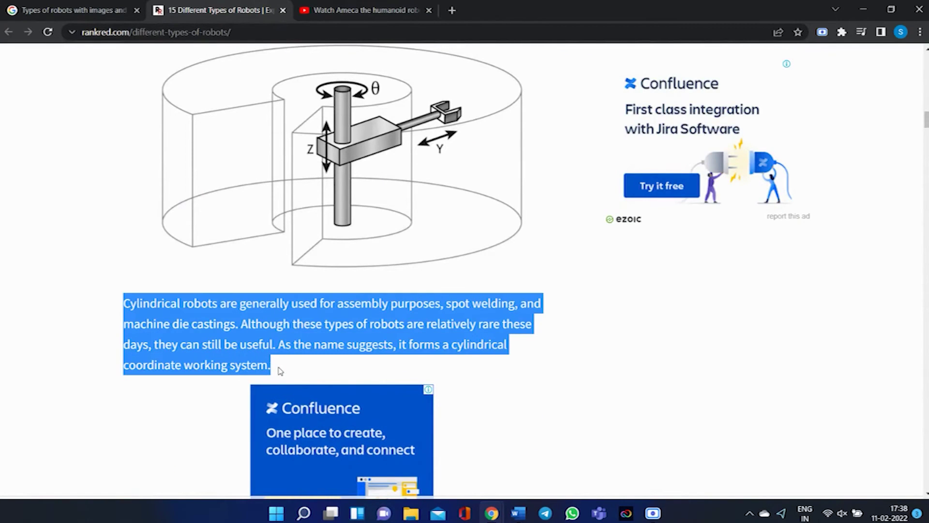
pyautogui.click(518, 513)
pyautogui.hotkey('ctrl', 'v')
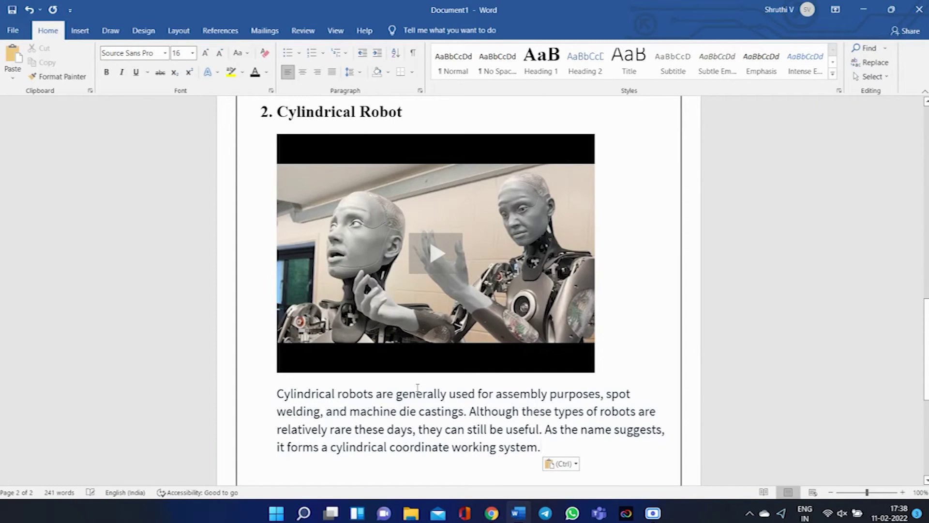
# Split the pasted description into three paragraphs, breaking before "Although these types of robots" and "As the name suggests"
pyautogui.moveTo(547, 450); pyautogui.dragTo(276, 392)
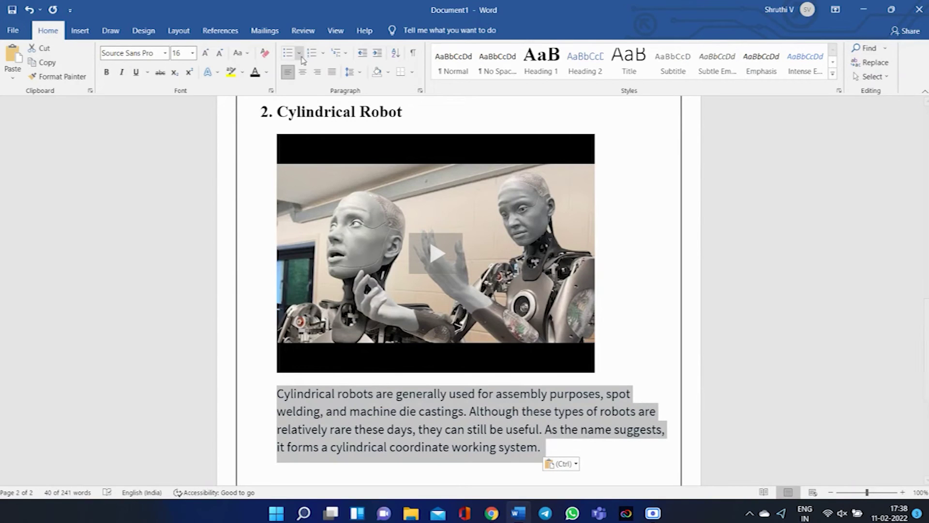
pyautogui.click(410, 411)
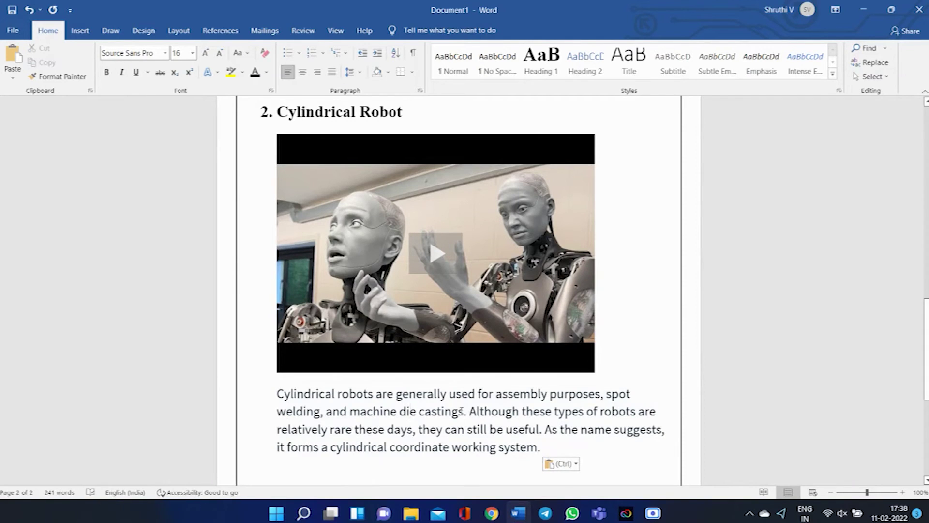
pyautogui.click(467, 411)
pyautogui.press('Return')
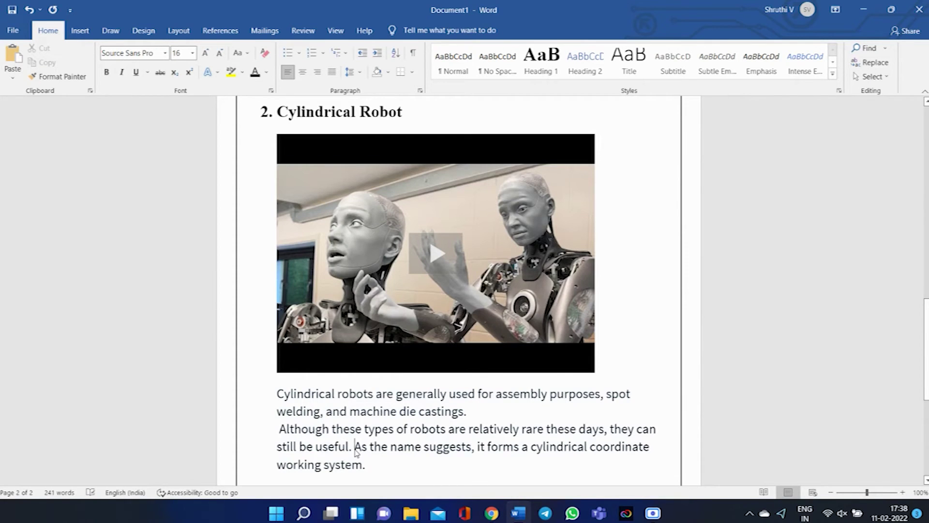
pyautogui.press('Return')
# Format the three Cylindrical robot paragraphs as a bulleted list with arrowhead bullets
pyautogui.moveTo(666, 466); pyautogui.dragTo(276, 388)
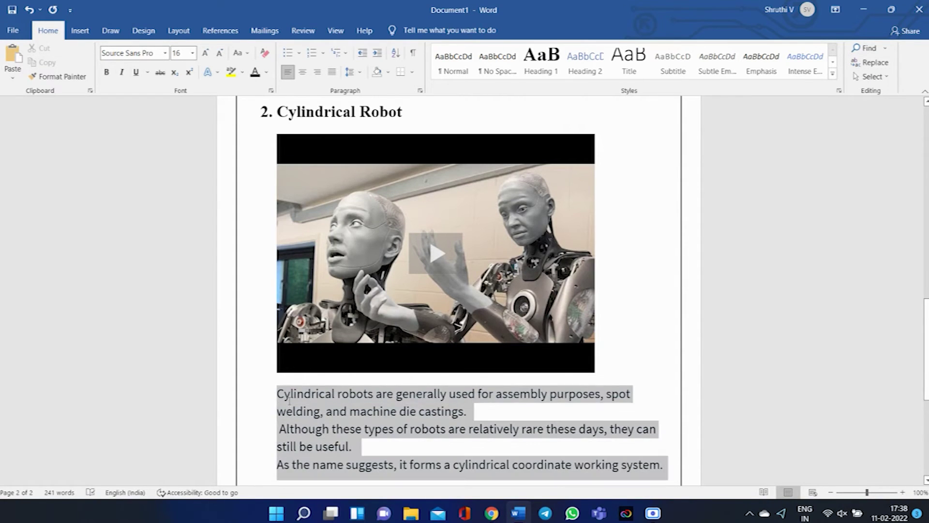
pyautogui.click(300, 55)
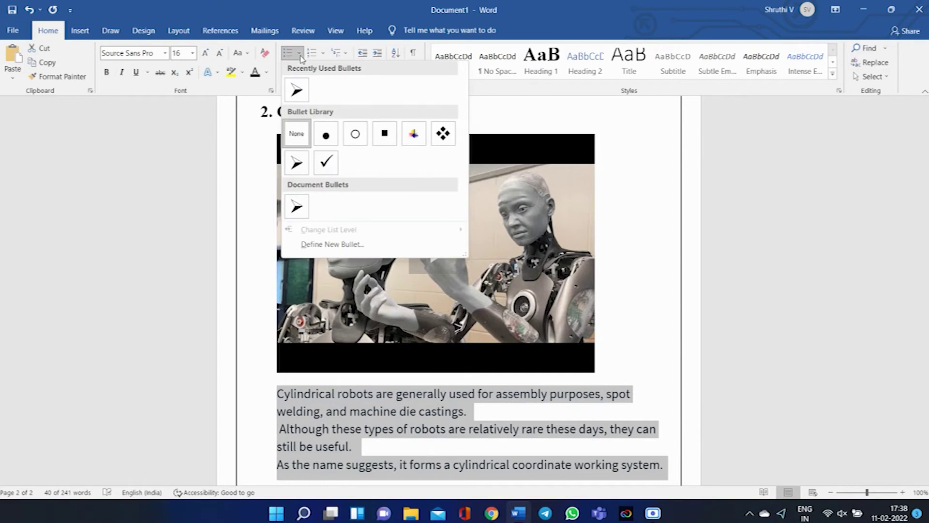
pyautogui.click(297, 91)
pyautogui.scroll(-5, 430, 325)
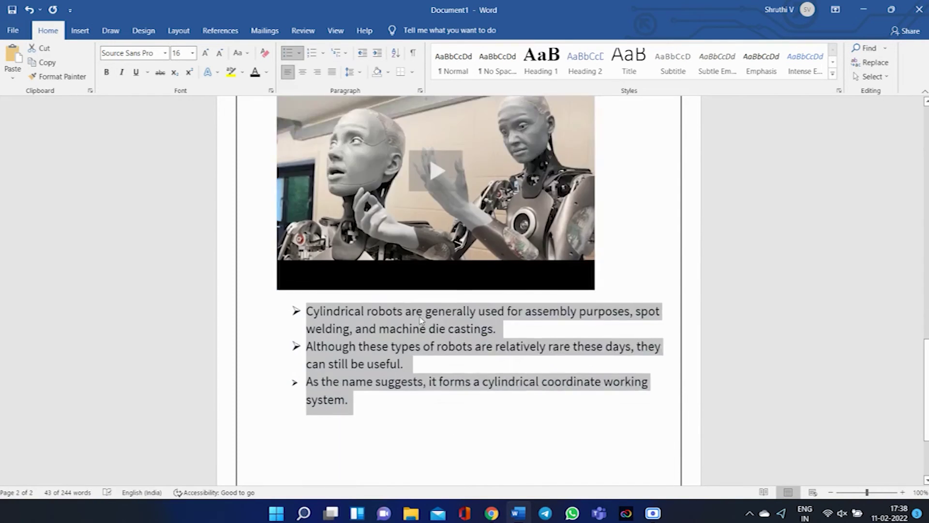
pyautogui.click(430, 326)
# Review the Cartesian and Cylindrical Robot sections across both pages of the document
pyautogui.scroll(15, 432, 325)
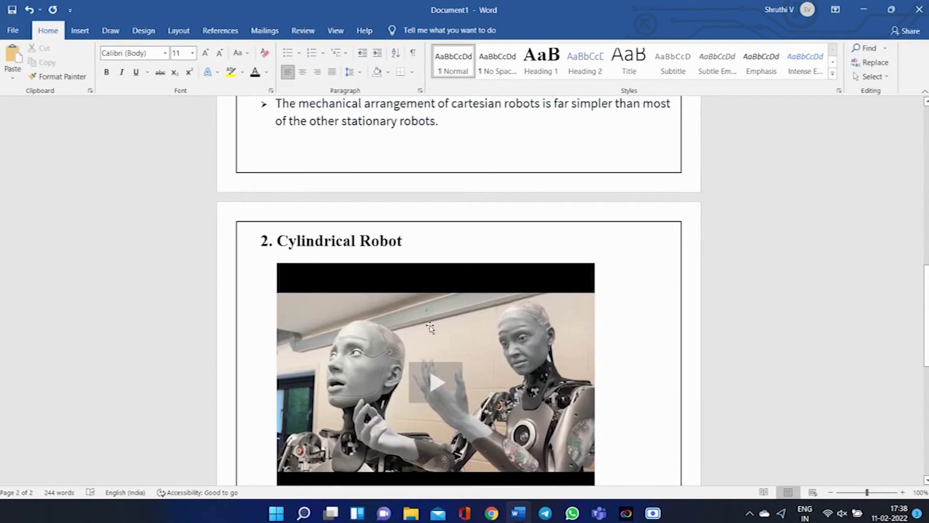
pyautogui.scroll(6, 431, 327)
pyautogui.scroll(-12, 431, 329)
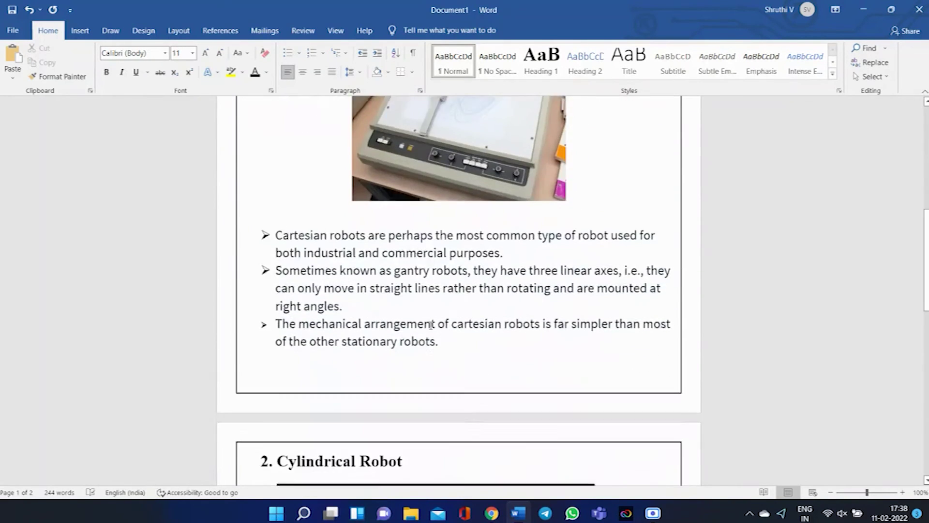
pyautogui.scroll(-10, 431, 329)
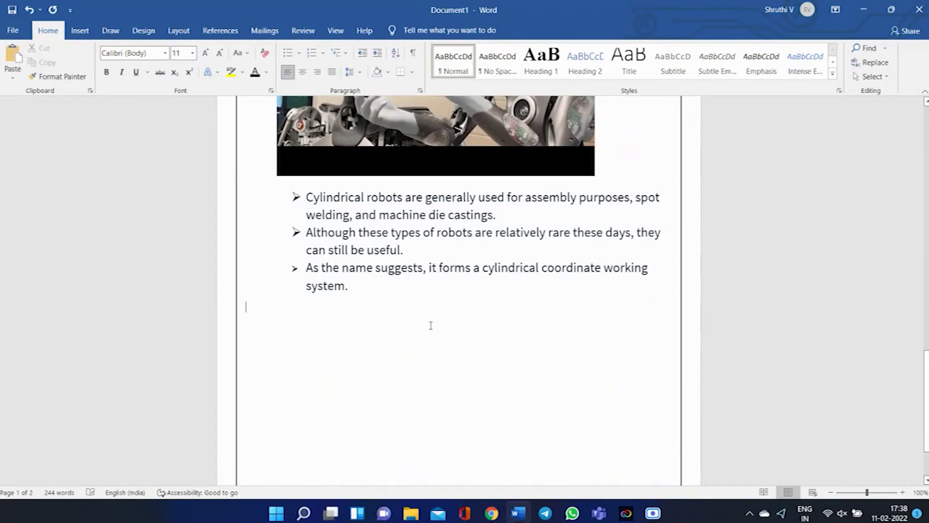
pyautogui.scroll(-1, 431, 326)
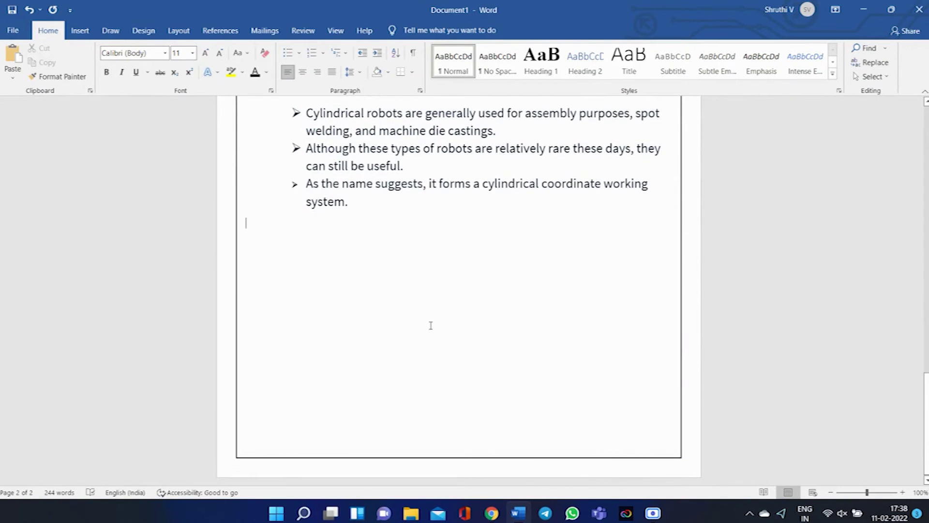
# Insert Plain Number 1 page numbers at the top of the pages and add a blank line above them in the header
pyautogui.moveTo(926, 421); pyautogui.dragTo(926, 158)
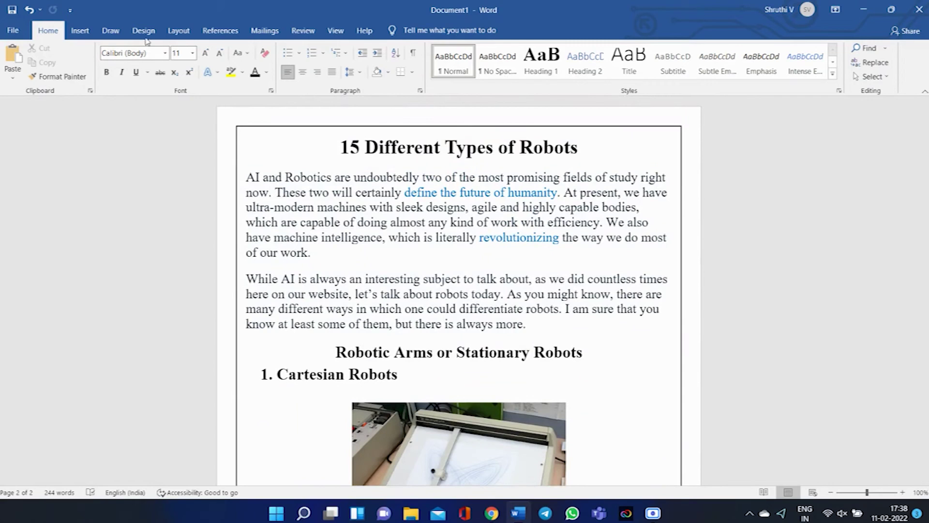
pyautogui.click(83, 32)
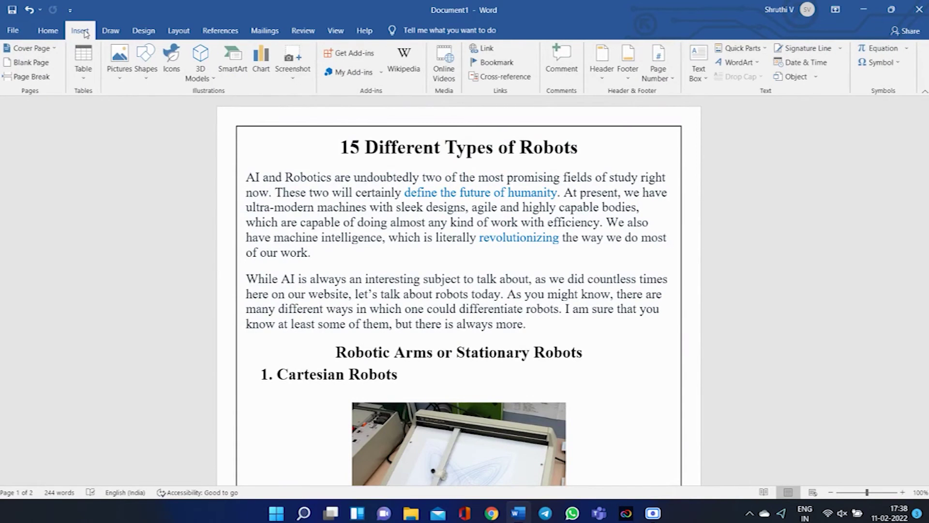
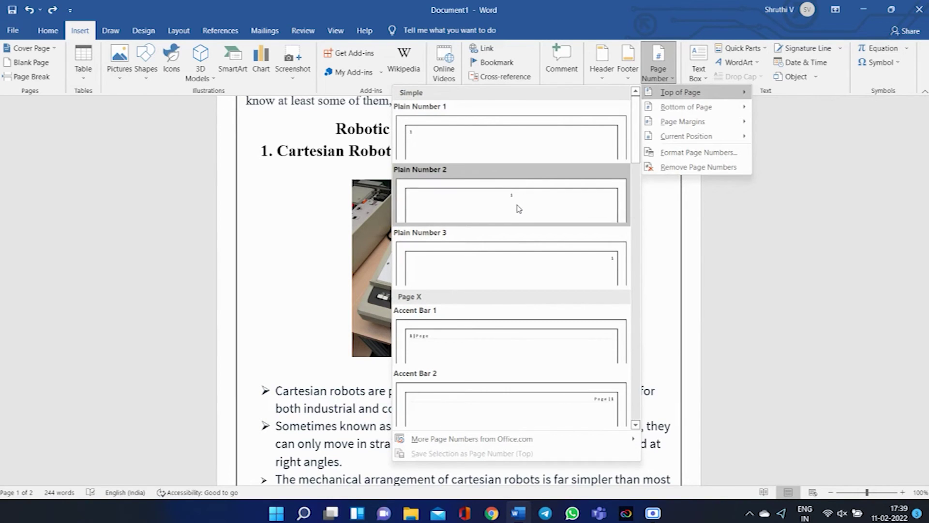
pyautogui.click(535, 156)
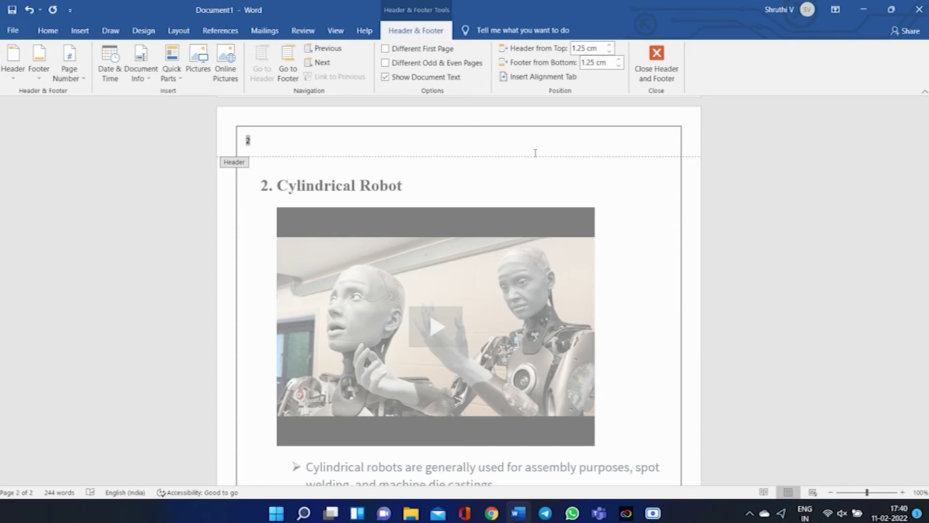
pyautogui.write('1')
pyautogui.press('BackSpace')
pyautogui.press('Return')
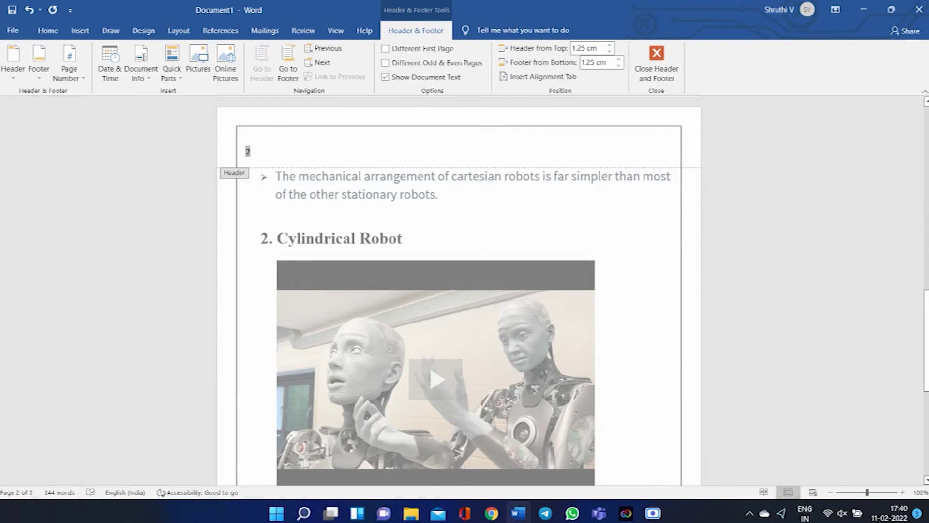
pyautogui.press('Escape')
pyautogui.scroll(15, 860, 305)
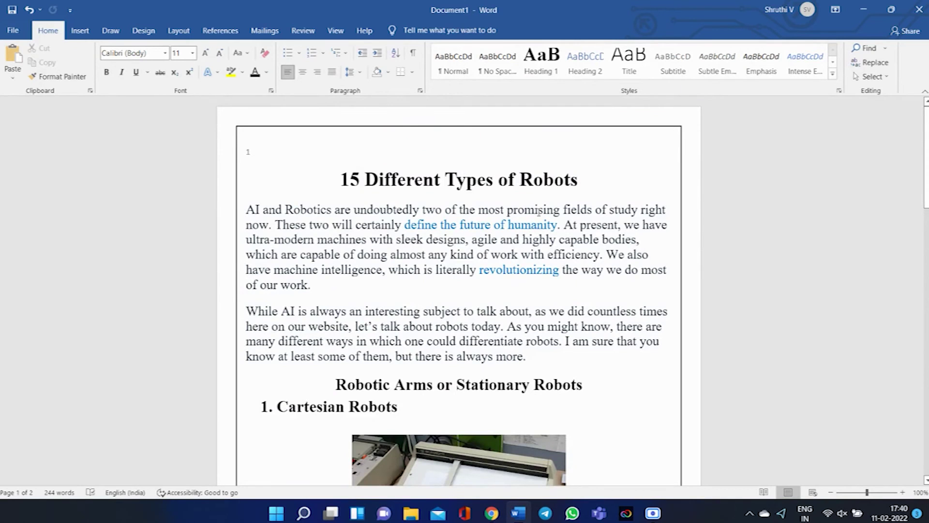
# Check the header page numbers on both pages and undo their insertion together with the added header line
pyautogui.scroll(-10, 615, 279)
pyautogui.scroll(-10, 617, 285)
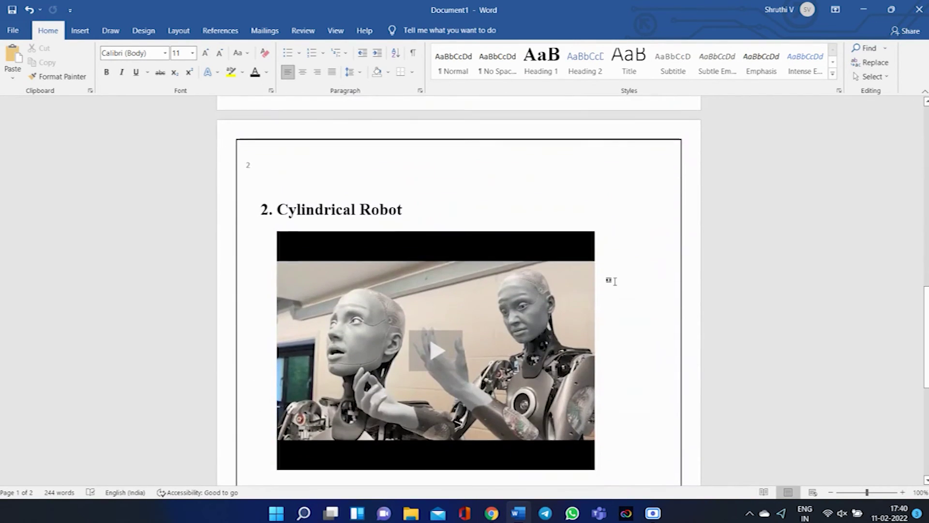
pyautogui.scroll(5, 617, 281)
pyautogui.scroll(10, 616, 281)
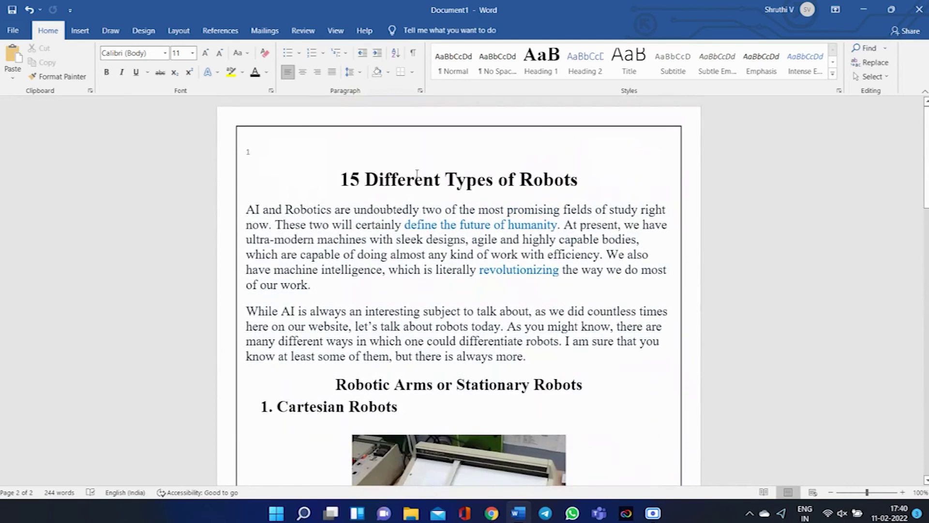
pyautogui.click(29, 12)
pyautogui.click(30, 11)
pyautogui.click(30, 11)
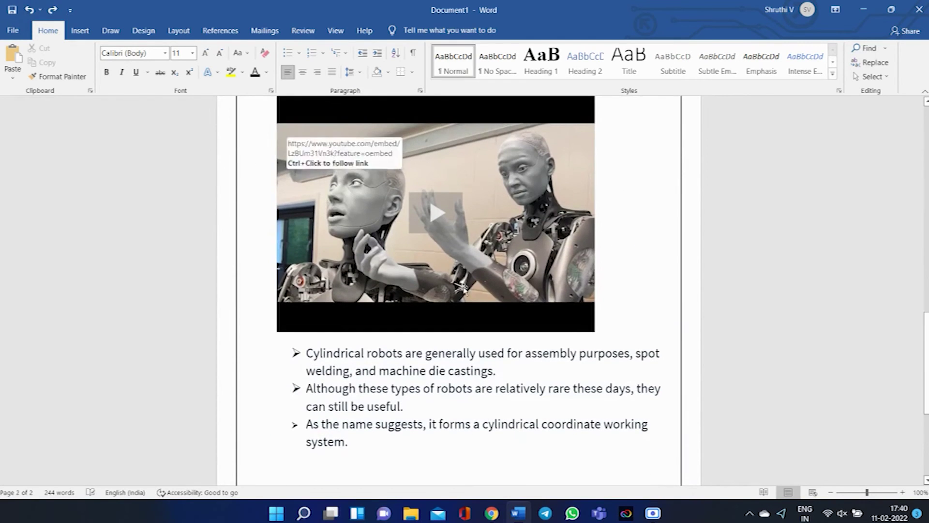
pyautogui.scroll(15, 463, 288)
pyautogui.scroll(-12, 464, 289)
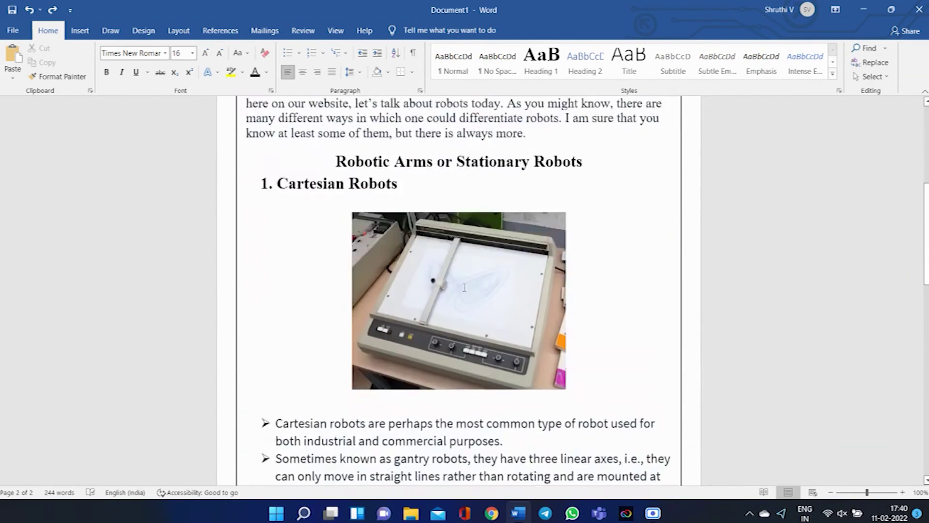
pyautogui.scroll(-8, 464, 289)
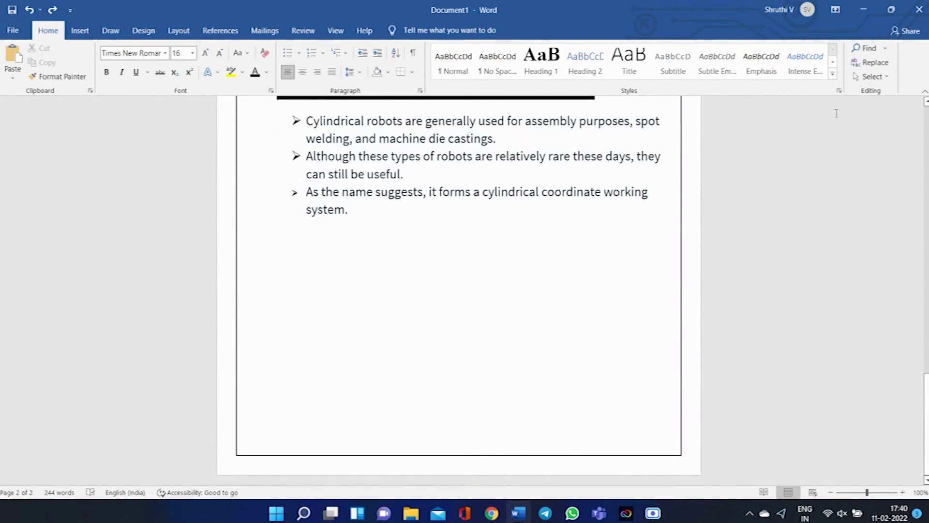
# Search the document for "ROBOT" and clear the search term
pyautogui.click(886, 49)
pyautogui.click(901, 201)
pyautogui.click(869, 48)
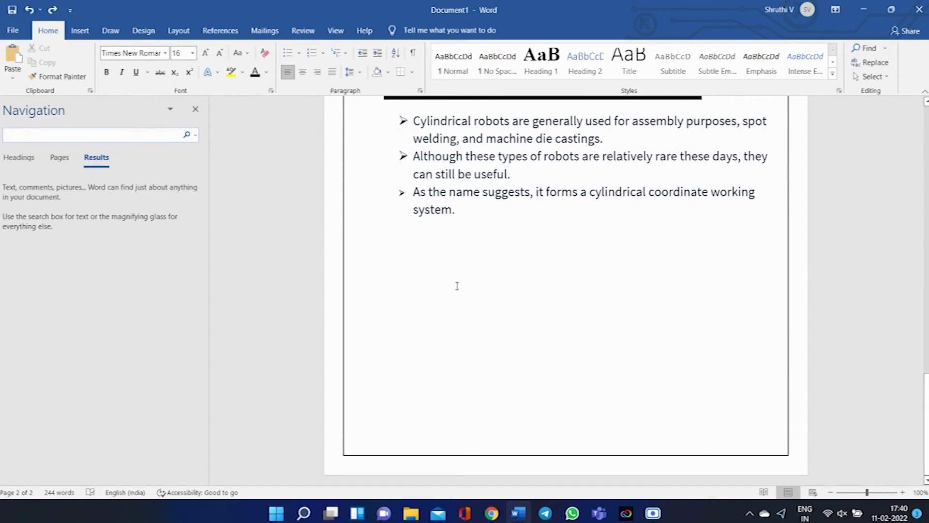
pyautogui.click(106, 134)
pyautogui.write('ROBOT')
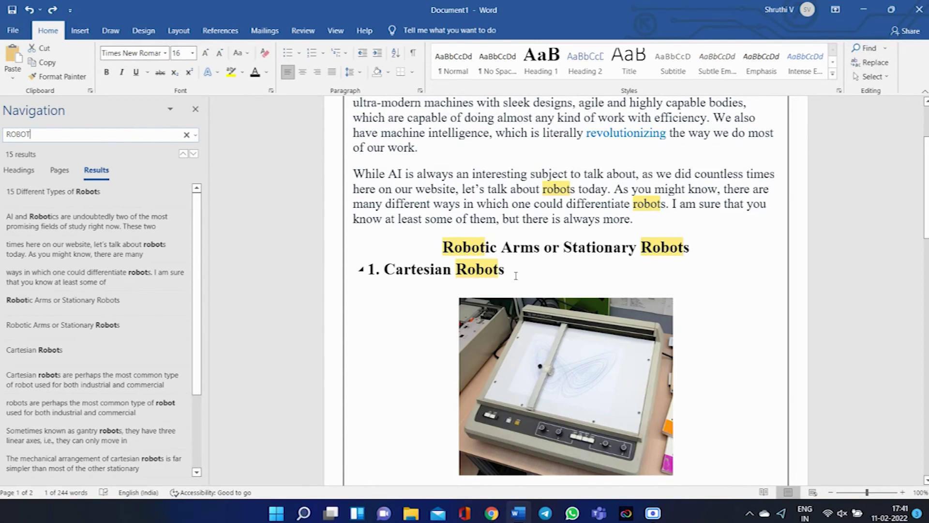
pyautogui.doubleClick(51, 133)
pyautogui.press('BackSpace')
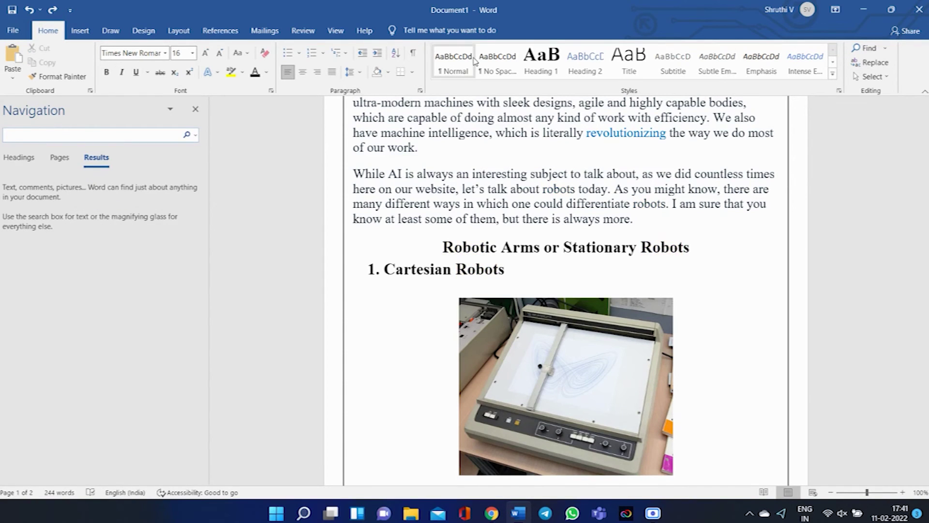
# Replace every occurrence of "robots" with "robot" throughout the whole document, including the part before the current selection
pyautogui.scroll(-10, 665, 177)
pyautogui.scroll(3, 665, 178)
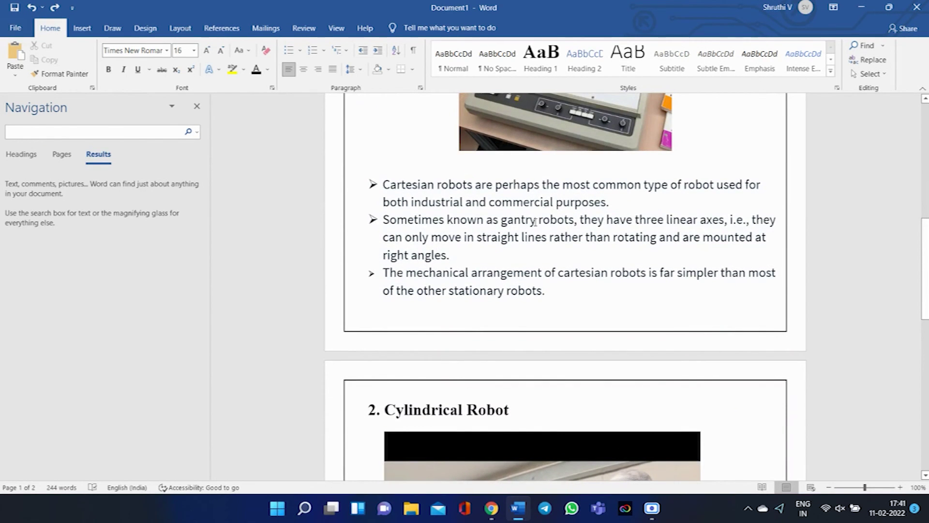
pyautogui.moveTo(537, 222); pyautogui.dragTo(556, 221)
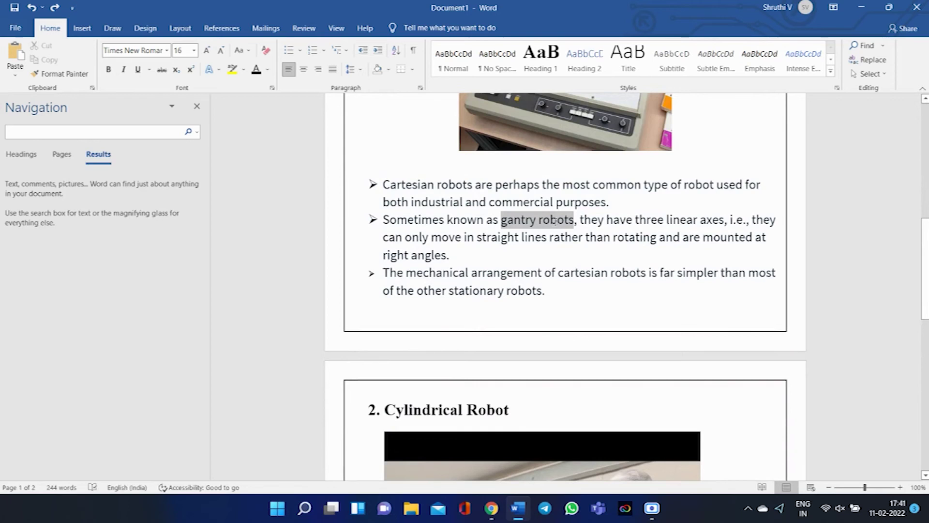
pyautogui.click(539, 221)
pyautogui.moveTo(548, 223); pyautogui.dragTo(576, 227)
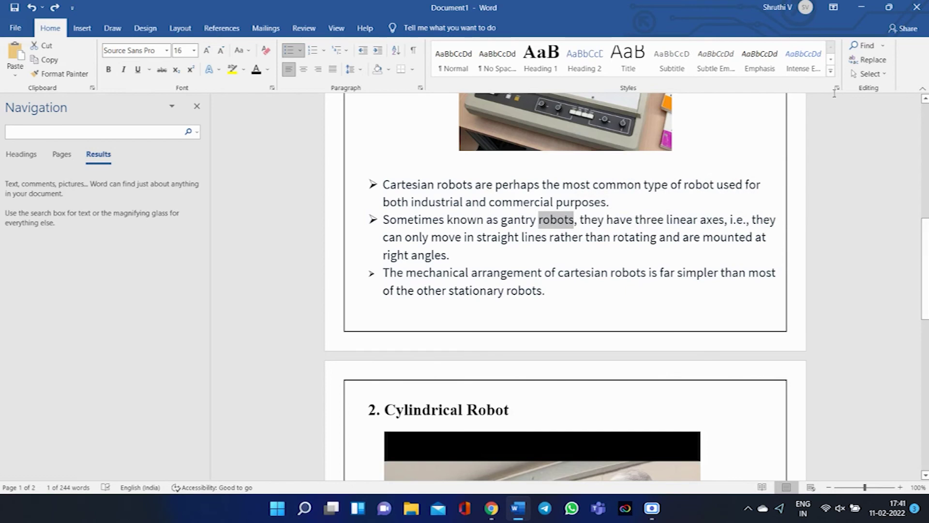
pyautogui.click(866, 60)
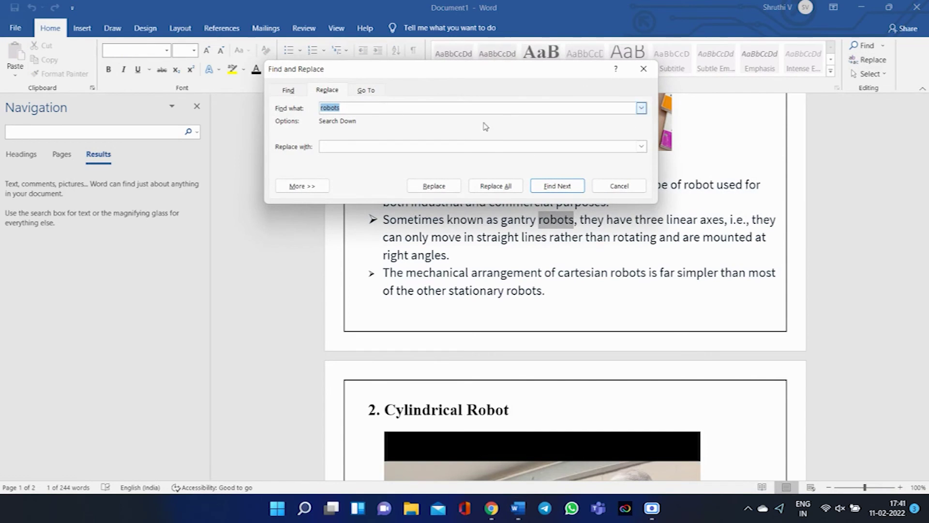
pyautogui.click(402, 147)
pyautogui.write('r')
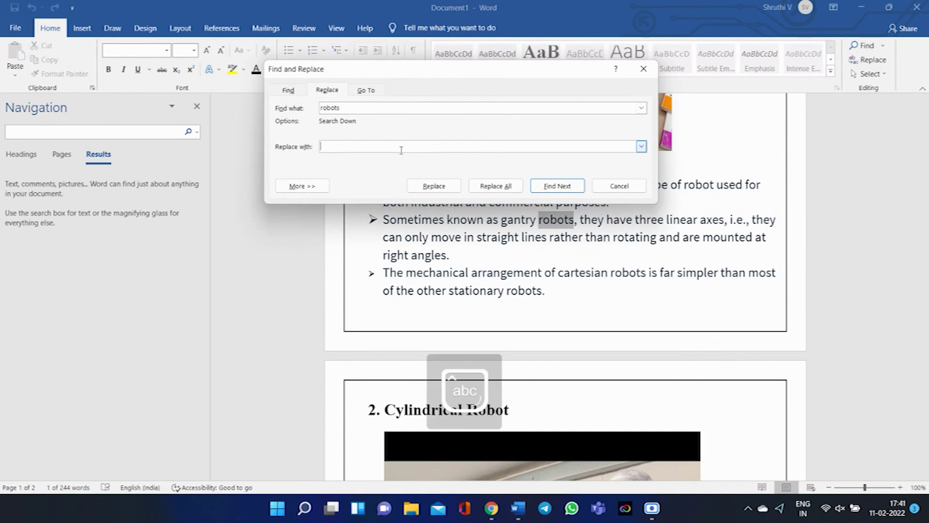
pyautogui.write('bot')
pyautogui.write('o')
pyautogui.click(506, 188)
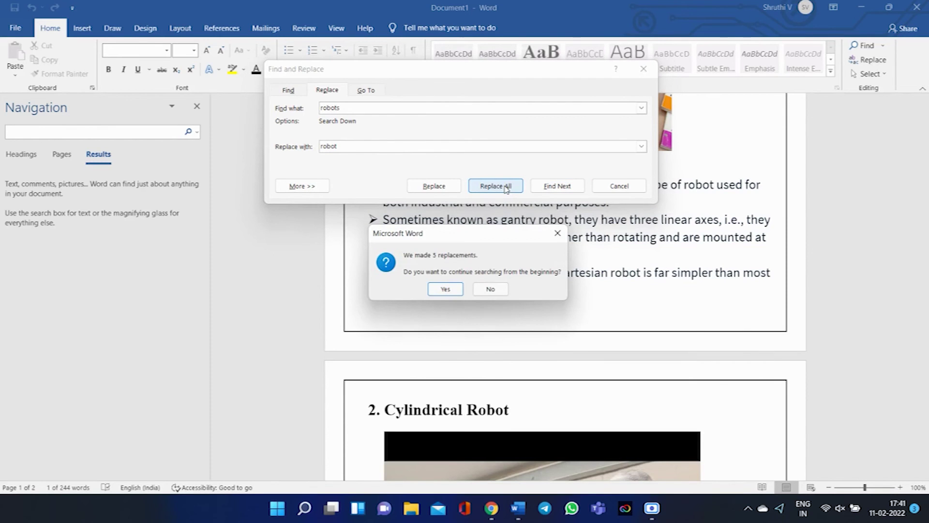
pyautogui.click(444, 288)
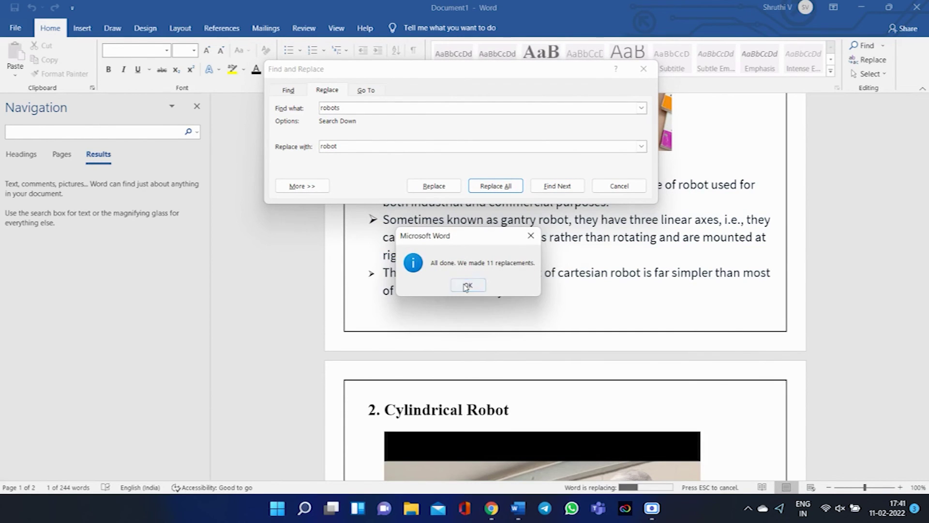
pyautogui.click(467, 285)
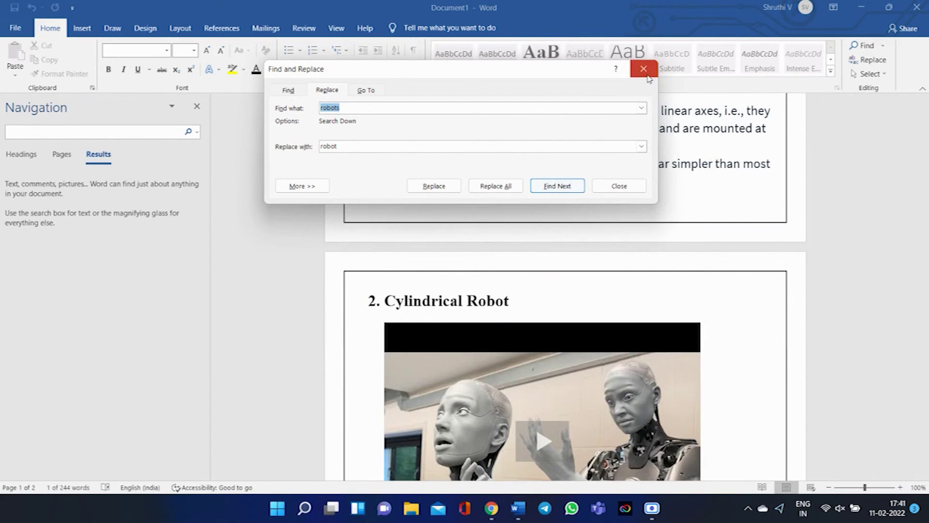
pyautogui.click(644, 69)
pyautogui.scroll(4, 805, 199)
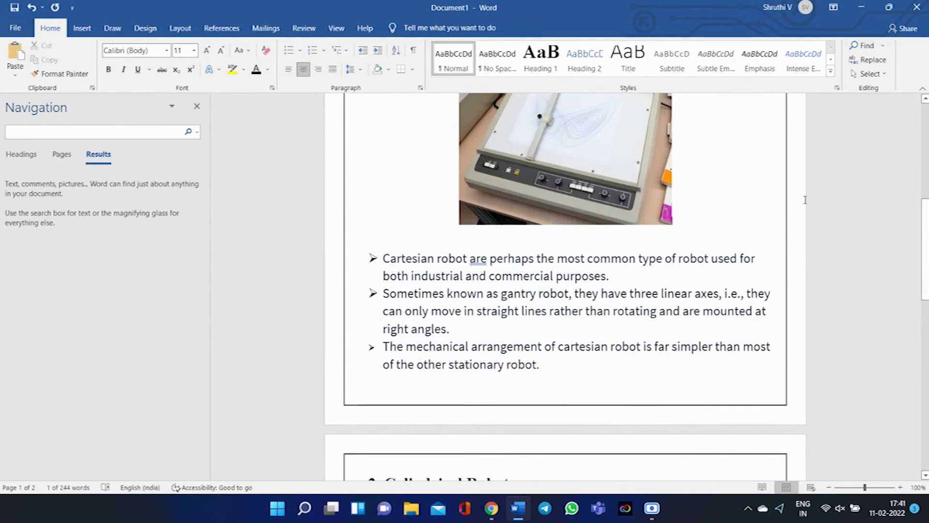
pyautogui.click(866, 74)
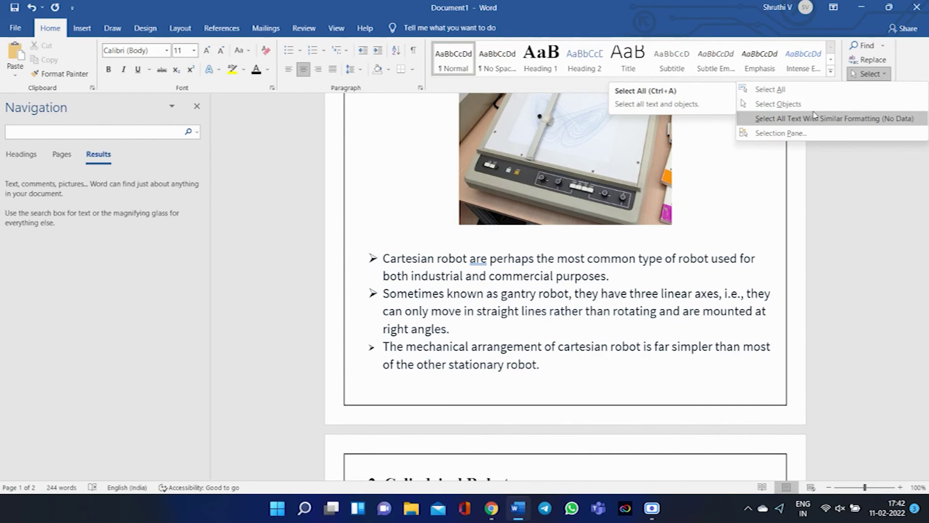
pyautogui.click(815, 202)
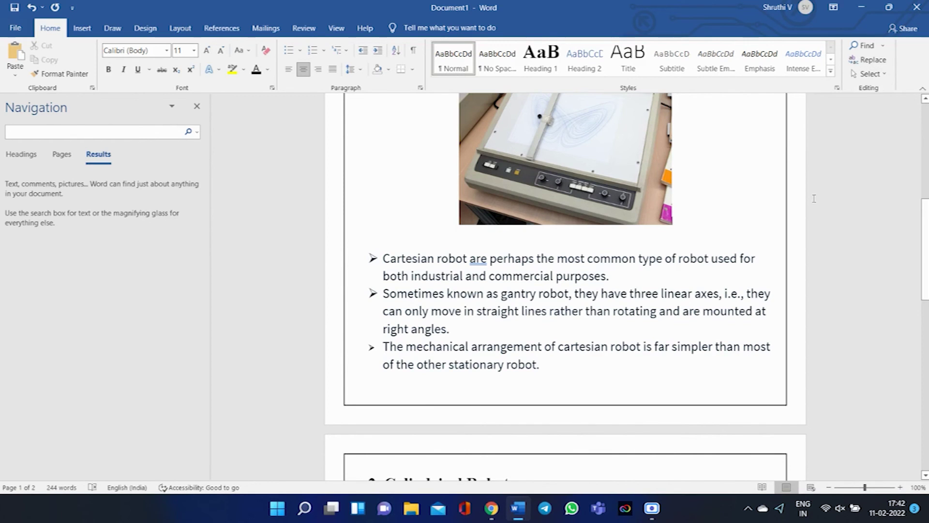
# Correct "Robot" in the title to the suggested "Robots", and undo this correction and the document-wide replacement
pyautogui.scroll(7, 539, 262)
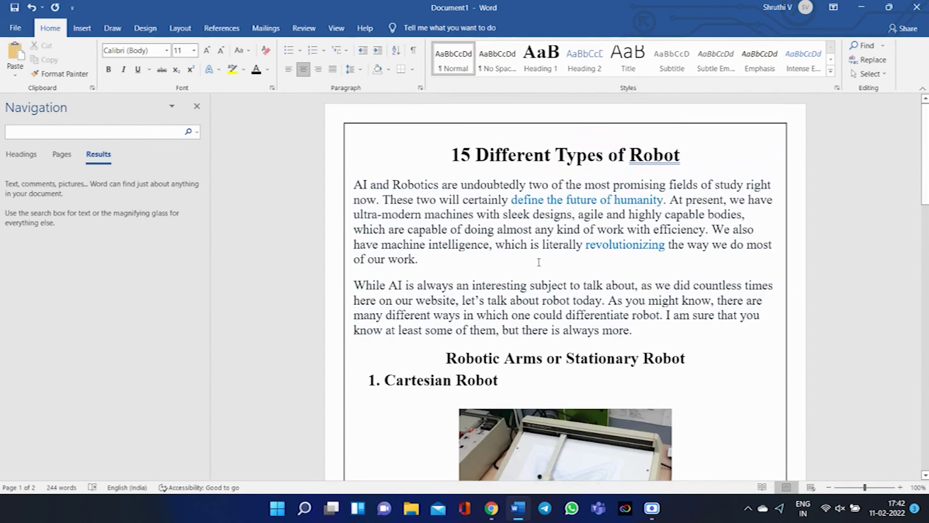
pyautogui.rightClick(665, 155)
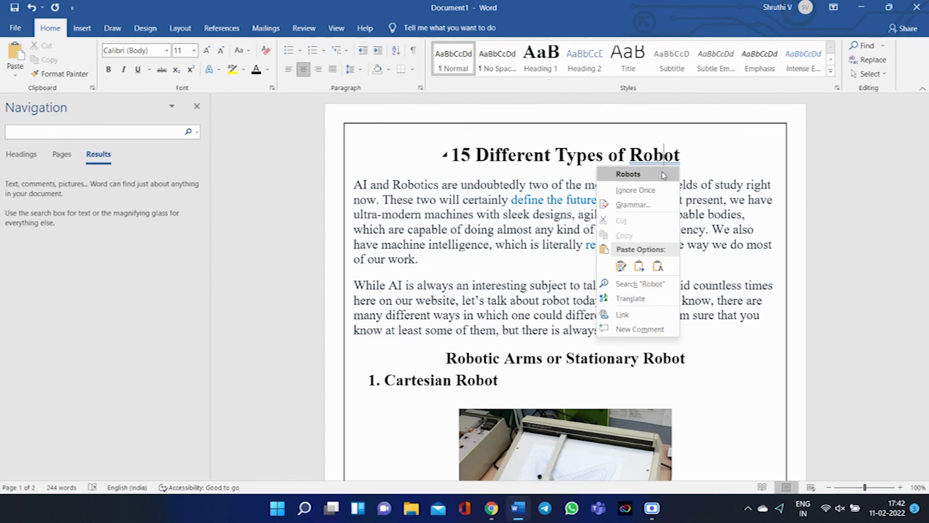
pyautogui.click(628, 173)
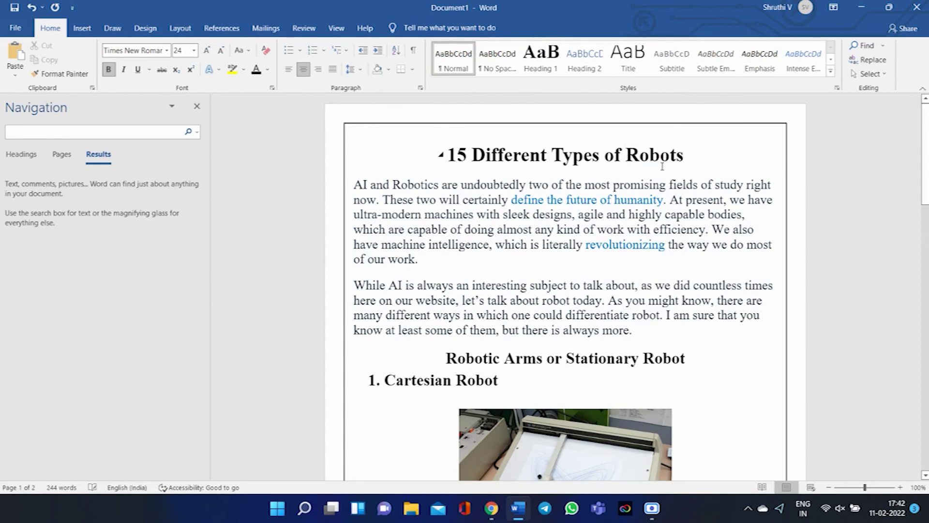
pyautogui.click(31, 8)
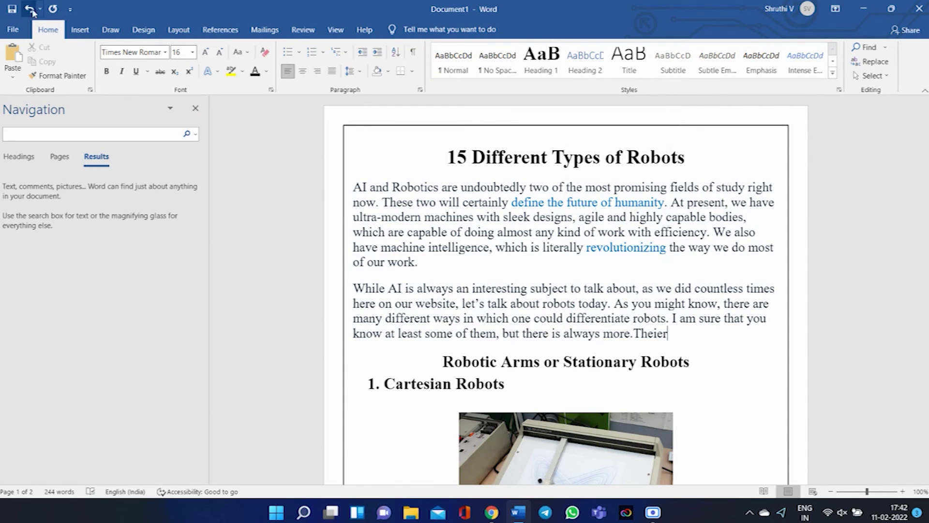
# Delete the misspelled word "Theier" after "there is always more." at the end of the introduction
pyautogui.click(32, 9)
pyautogui.rightClick(645, 332)
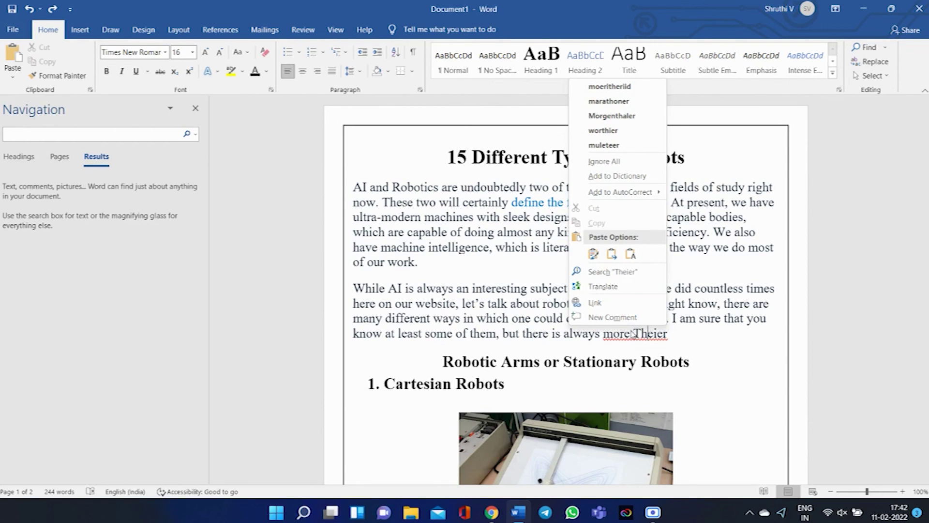
pyautogui.press('Escape')
pyautogui.doubleClick(635, 333)
pyautogui.press('BackSpace')
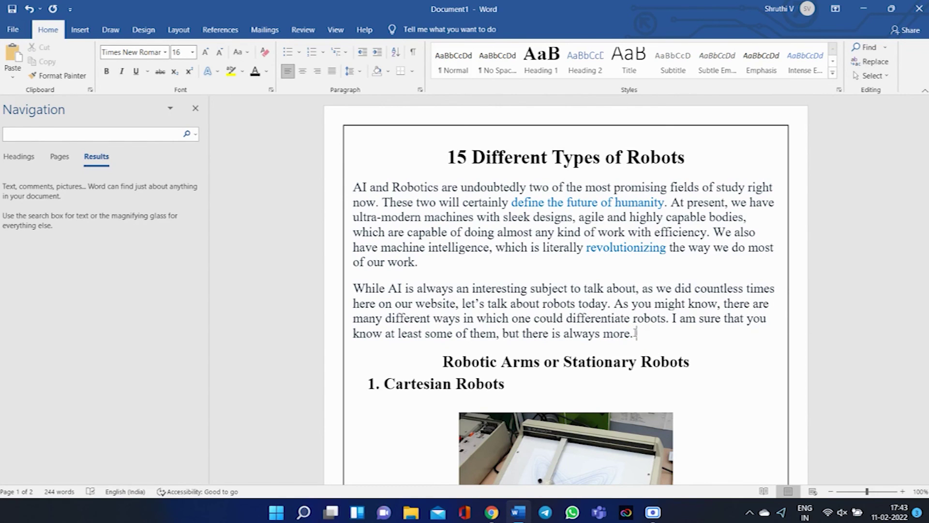
# Add the misspelled word "Thieer" at the end of the introduction and correct it to the suggested spelling "Their"
pyautogui.press('capslock')
pyautogui.write('T')
pyautogui.press('capslock')
pyautogui.write('h')
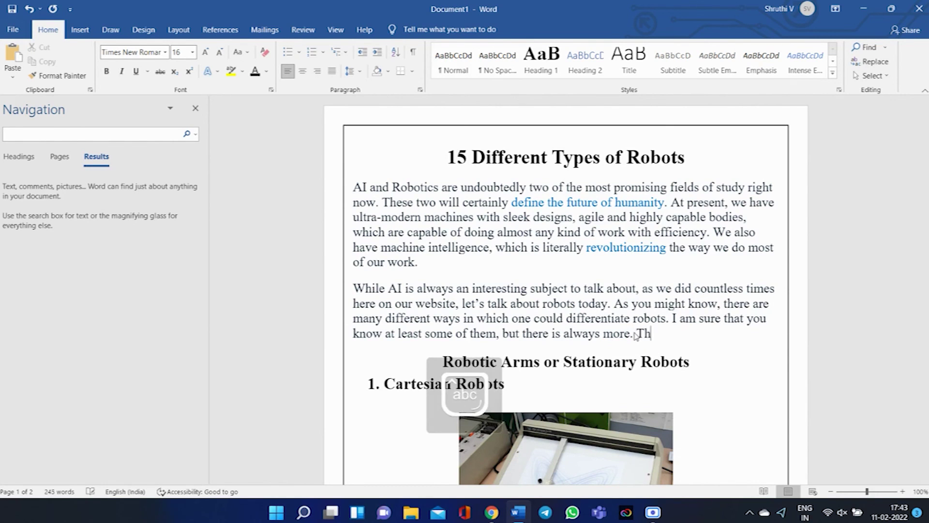
pyautogui.write('ieer')
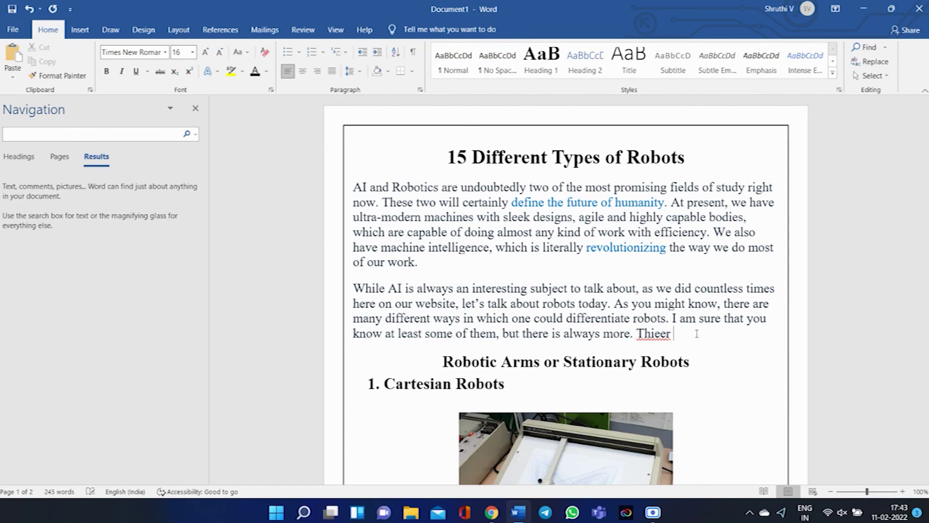
pyautogui.rightClick(649, 335)
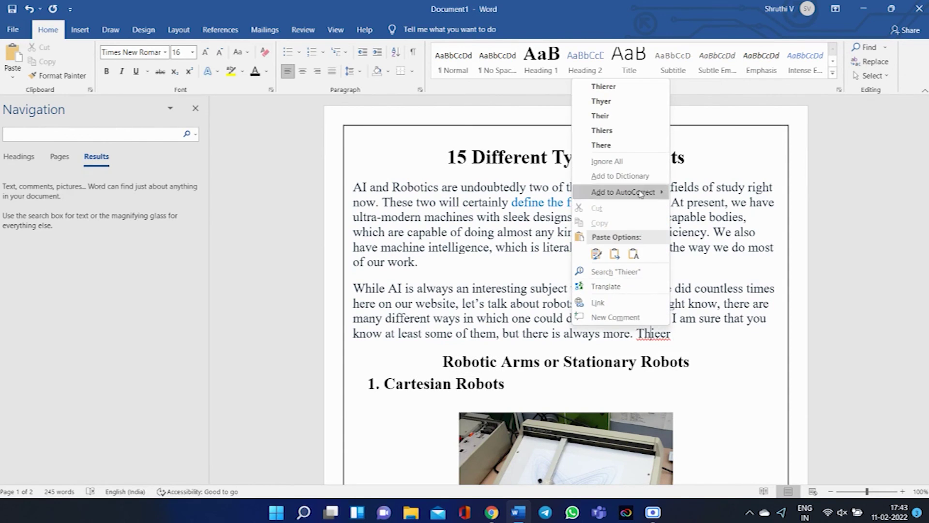
pyautogui.click(626, 116)
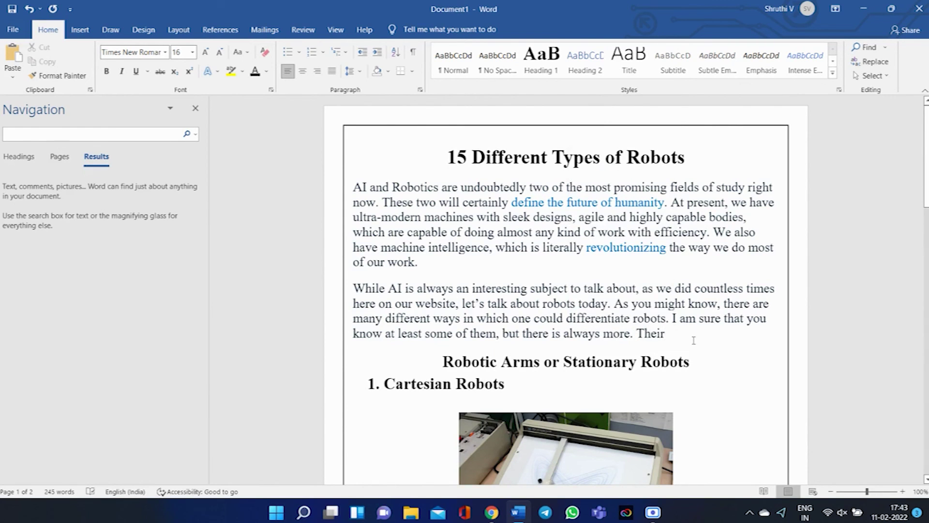
# Delete the word "Their" after "there is always more." at the end of the introduction
pyautogui.press('BackSpace')
pyautogui.press('BackSpace')
pyautogui.press('BackSpace')
pyautogui.press('BackSpace')
pyautogui.press('BackSpace')
pyautogui.press('BackSpace')
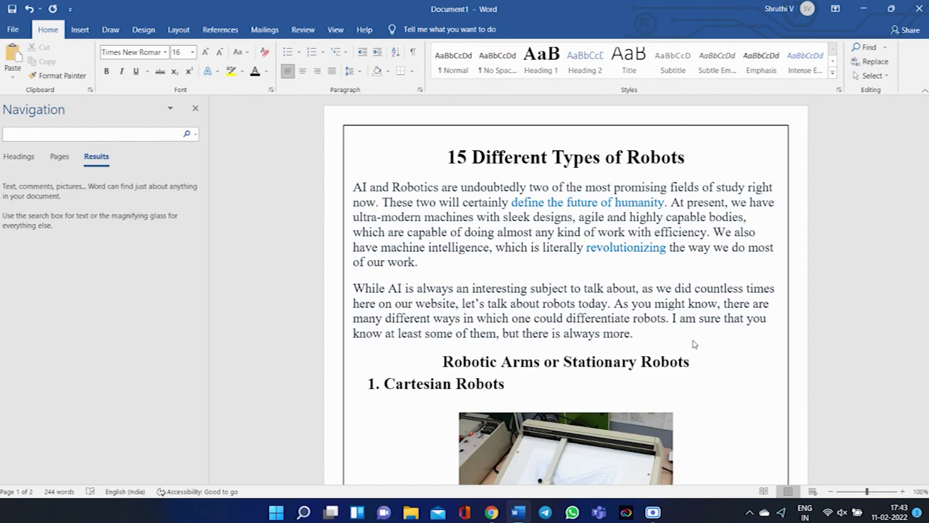
pyautogui.press('capslock')
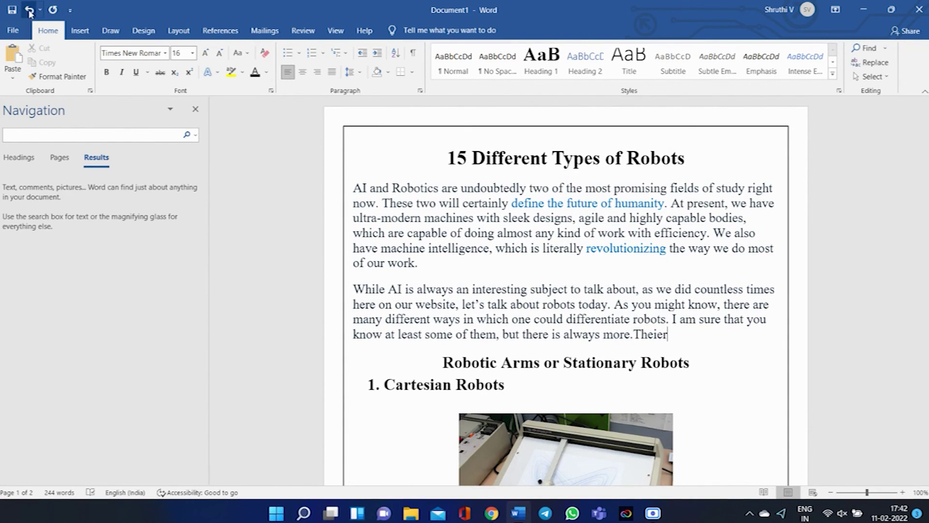
# Undo the last change, and delete the misspelled "Theier" ending the introduction after checking its spelling suggestions
pyautogui.click(29, 8)
pyautogui.rightClick(647, 334)
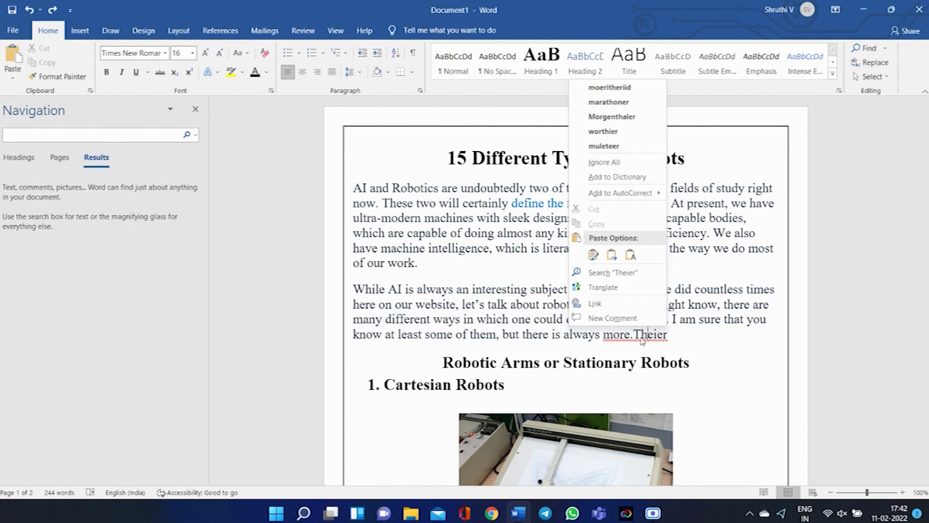
pyautogui.press('Escape')
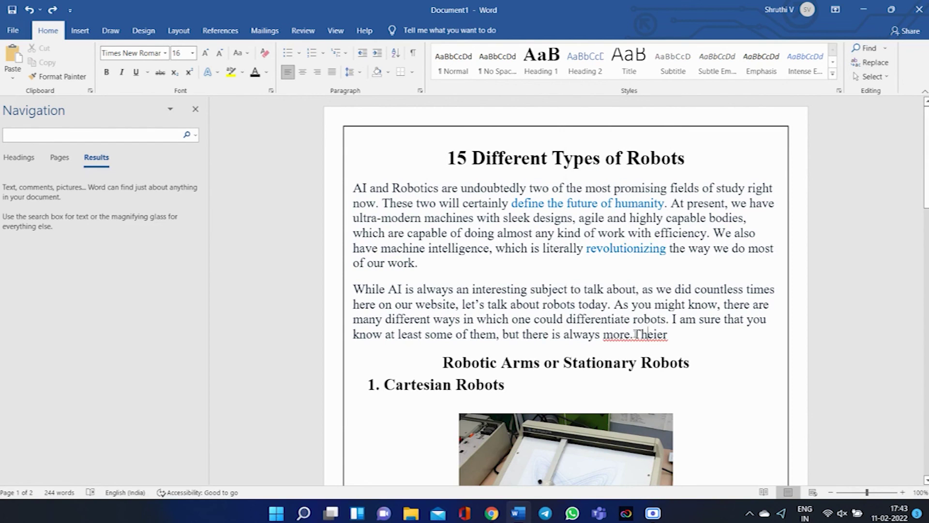
pyautogui.doubleClick(644, 334)
pyautogui.press('Delete')
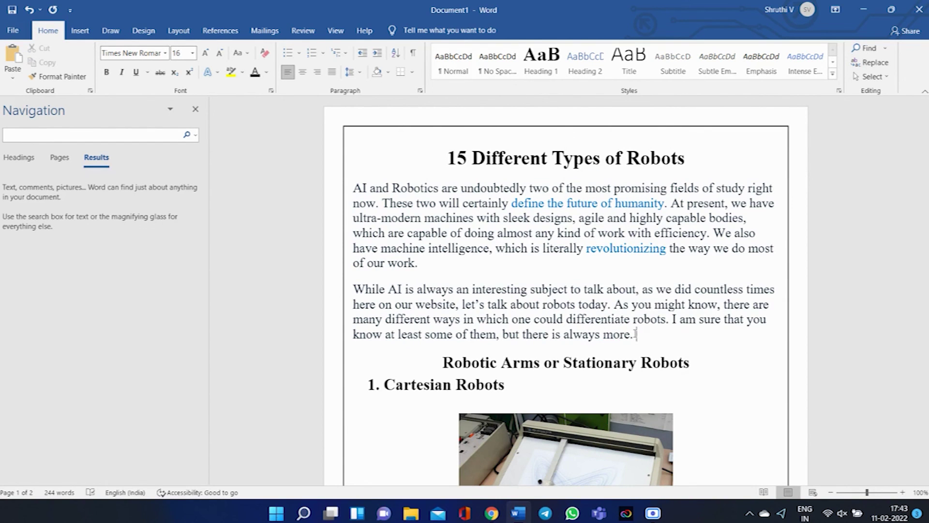
# Add the misspelled word "Thieer" after "there is always more." and correct it to the suggested spelling "Their"
pyautogui.press('capslock')
pyautogui.write('T')
pyautogui.press('capslock')
pyautogui.write('hieer')
pyautogui.rightClick(652, 334)
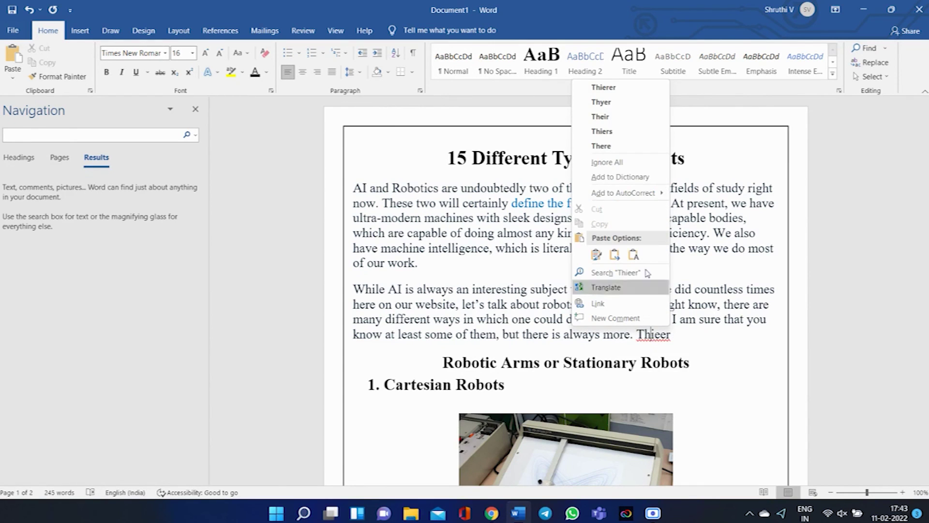
pyautogui.click(627, 119)
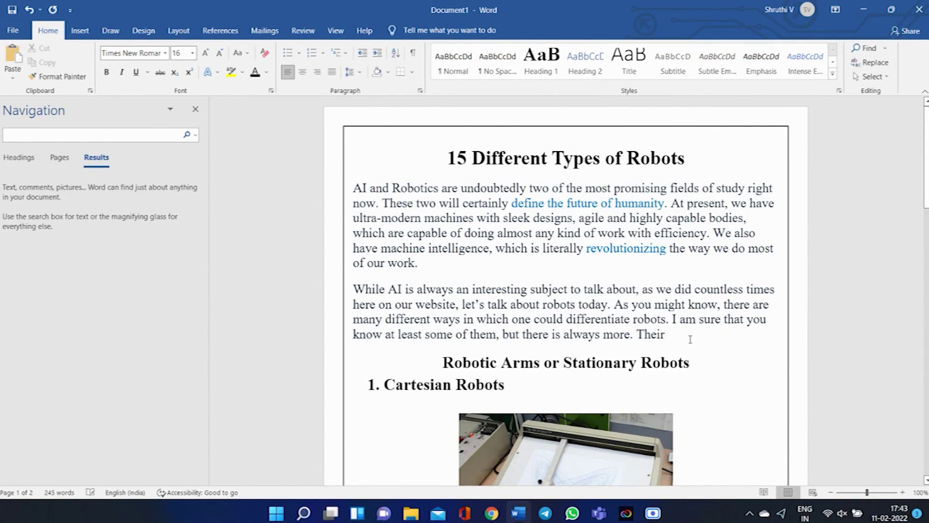
# Remove the corrected word "Their" from the end of the introduction
pyautogui.press('BackSpace')
pyautogui.press('BackSpace')
pyautogui.press('BackSpace')
pyautogui.press('BackSpace')
pyautogui.press('BackSpace')
pyautogui.press('BackSpace')
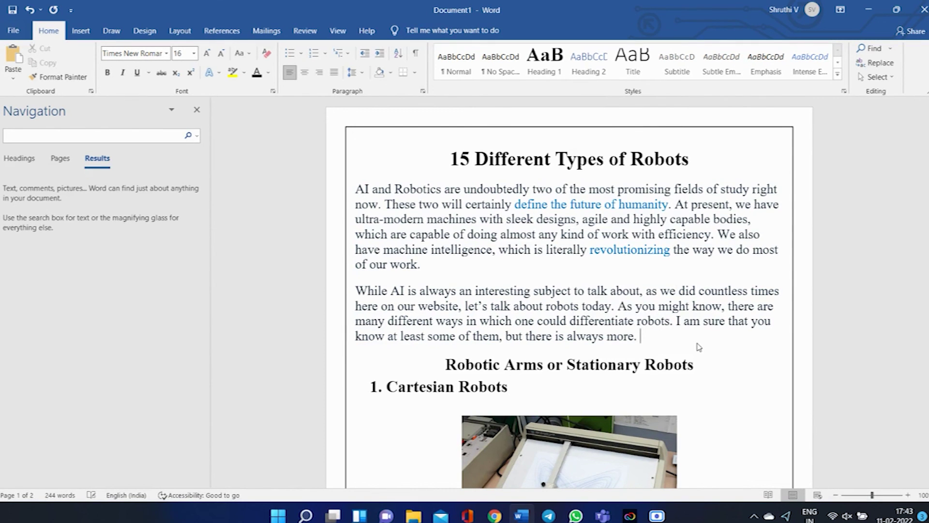
# Add the word "Sandymark" at the end of the introduction and ignore all spelling errors flagged for it
pyautogui.press('capslock')
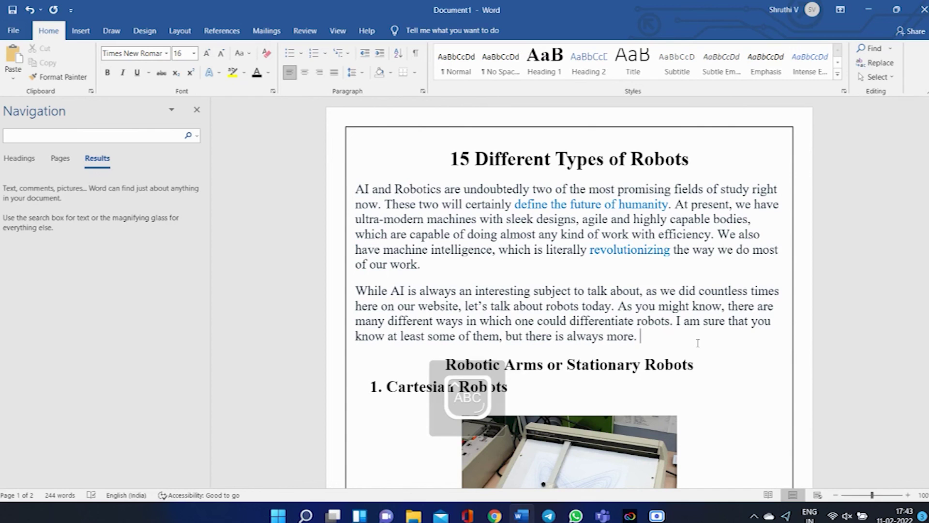
pyautogui.write('S')
pyautogui.press('capslock')
pyautogui.write('andymark')
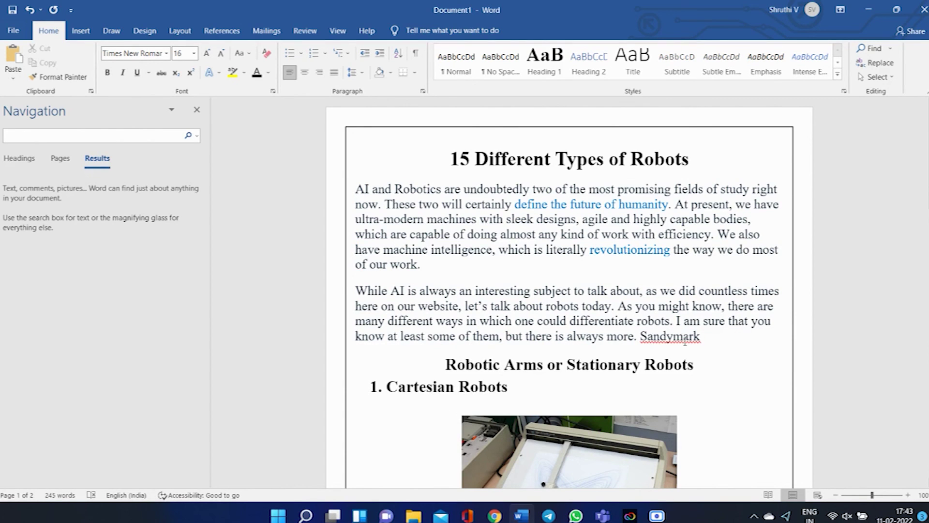
pyautogui.rightClick(684, 337)
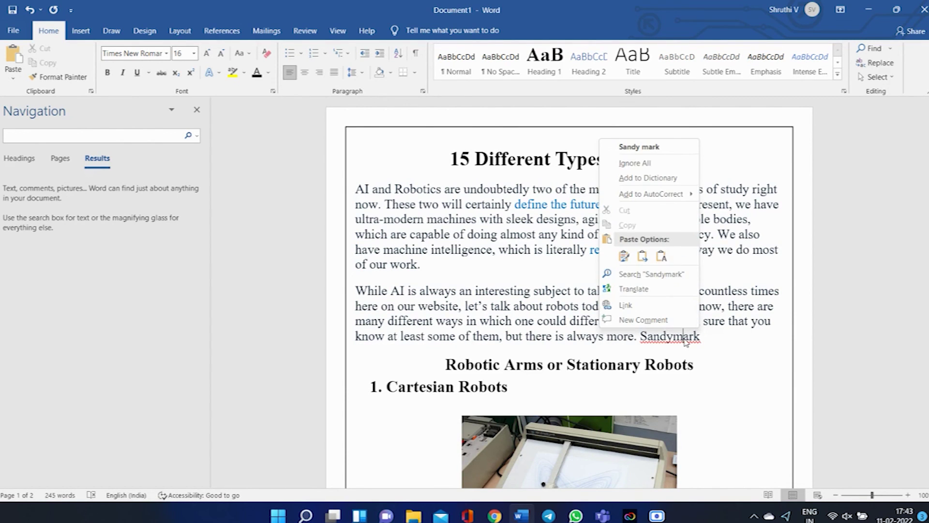
pyautogui.click(667, 165)
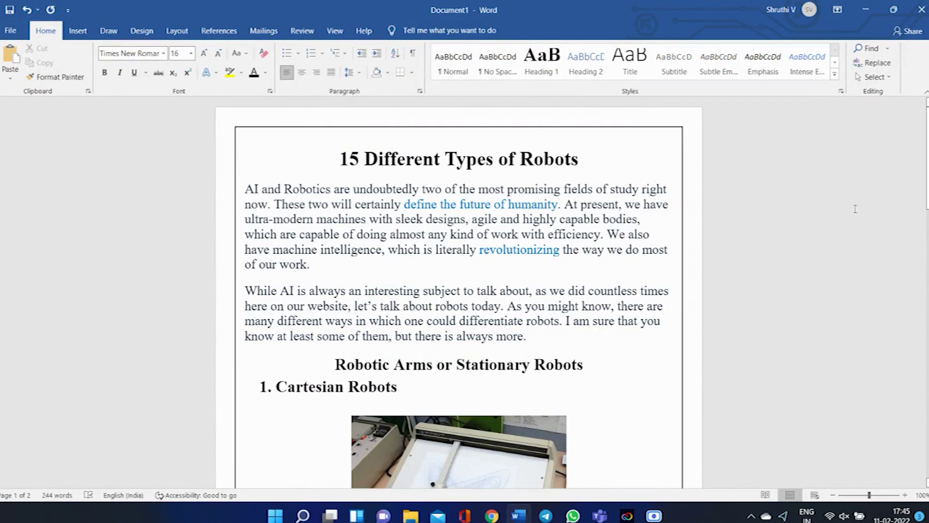
# Review the document through to its last page and examine the save prompt on closing and the available save commands
pyautogui.scroll(-20, 812, 229)
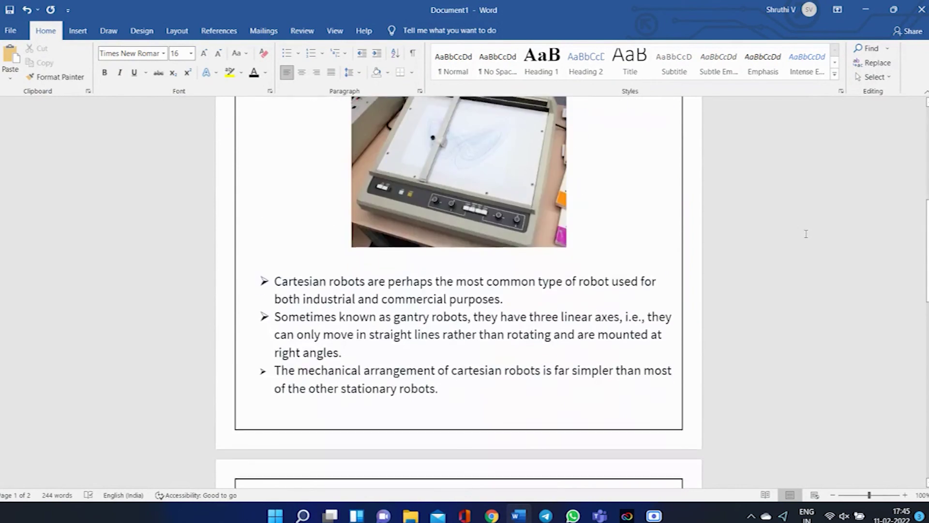
pyautogui.scroll(-5, 795, 240)
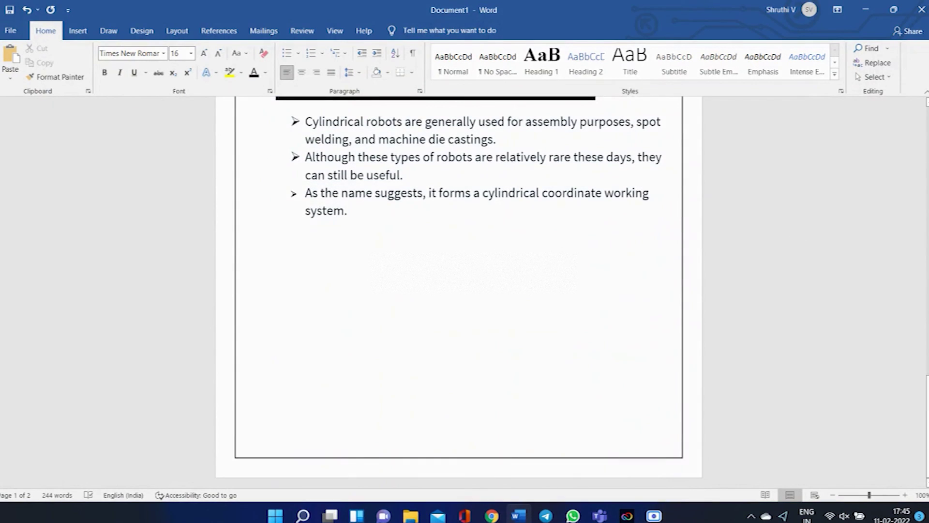
pyautogui.click(926, 5)
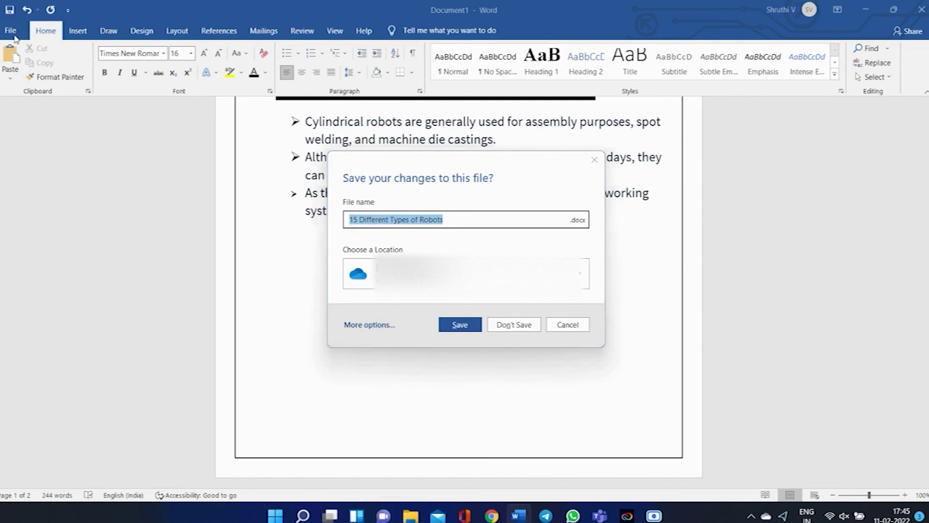
pyautogui.click(595, 159)
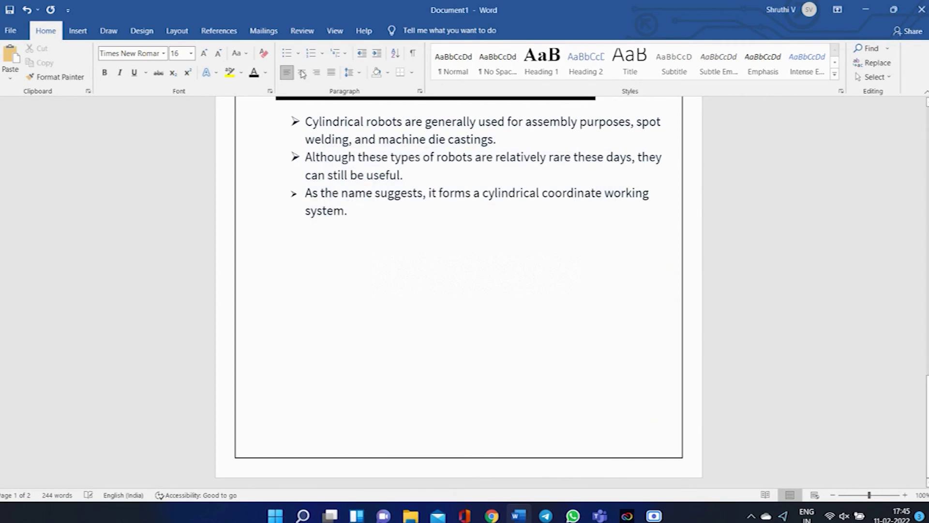
pyautogui.click(11, 31)
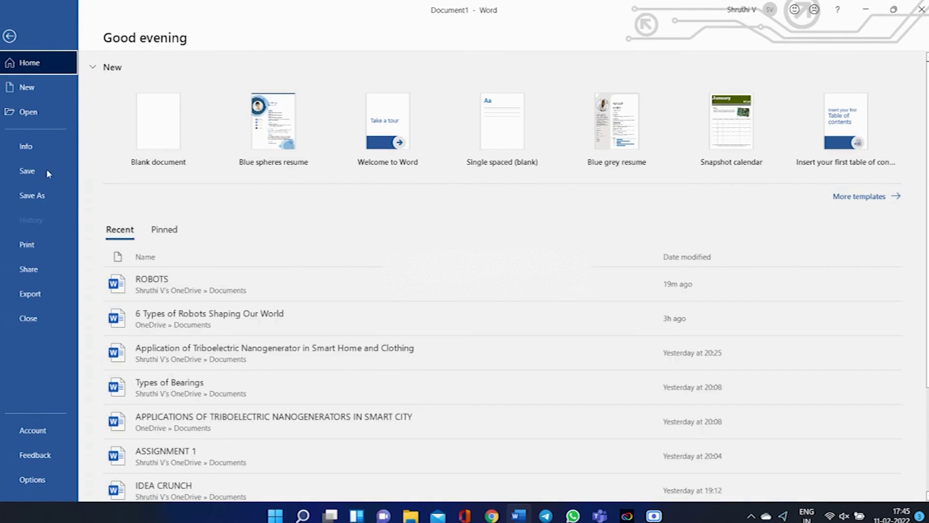
pyautogui.click(10, 36)
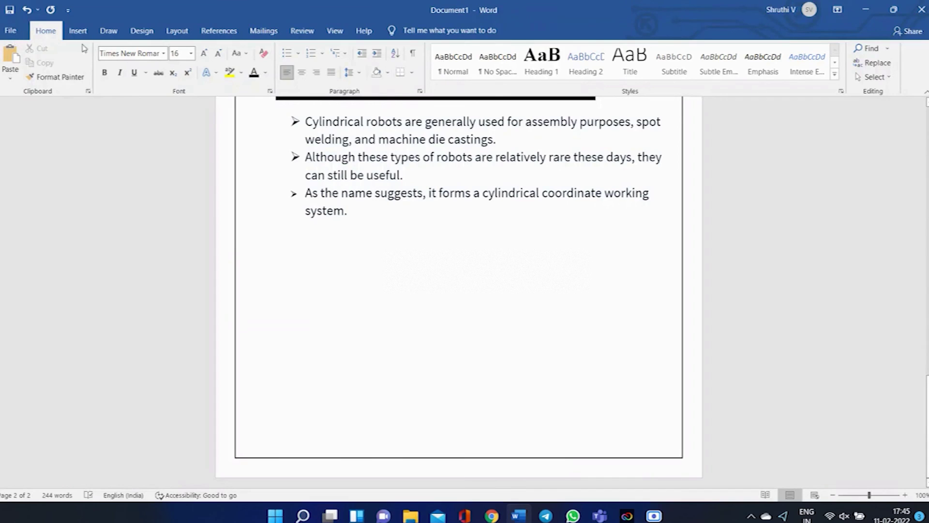
pyautogui.hotkey('ctrl', 's')
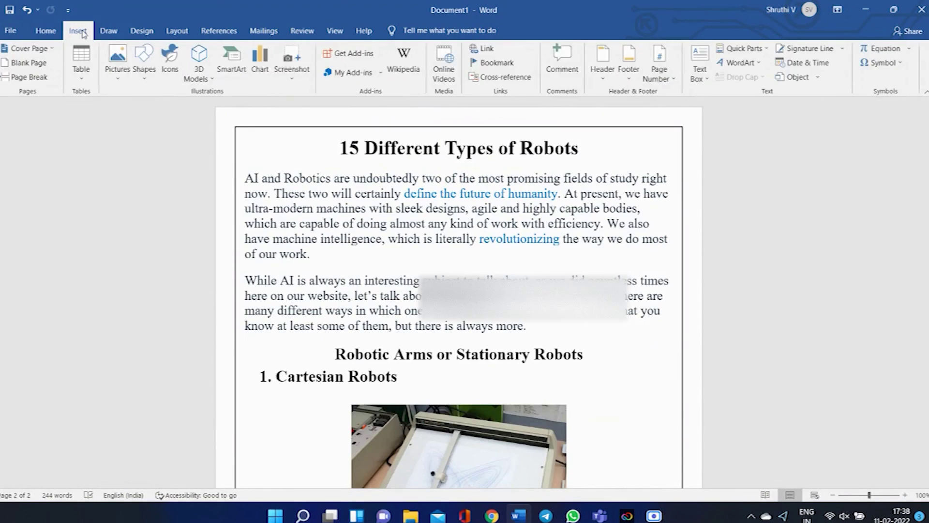
# Insert a Blank header with the text "ROBOT", and undo this header
pyautogui.click(603, 73)
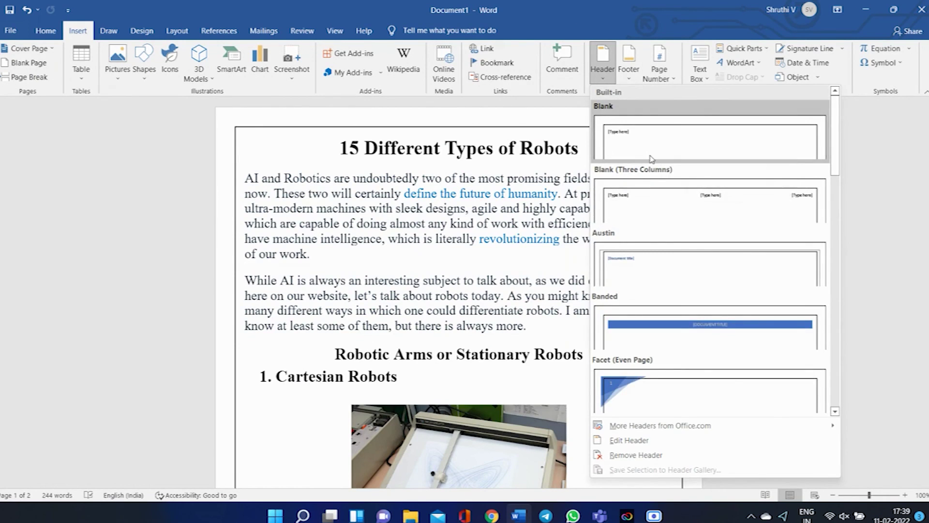
pyautogui.click(663, 147)
pyautogui.write('ROBOT')
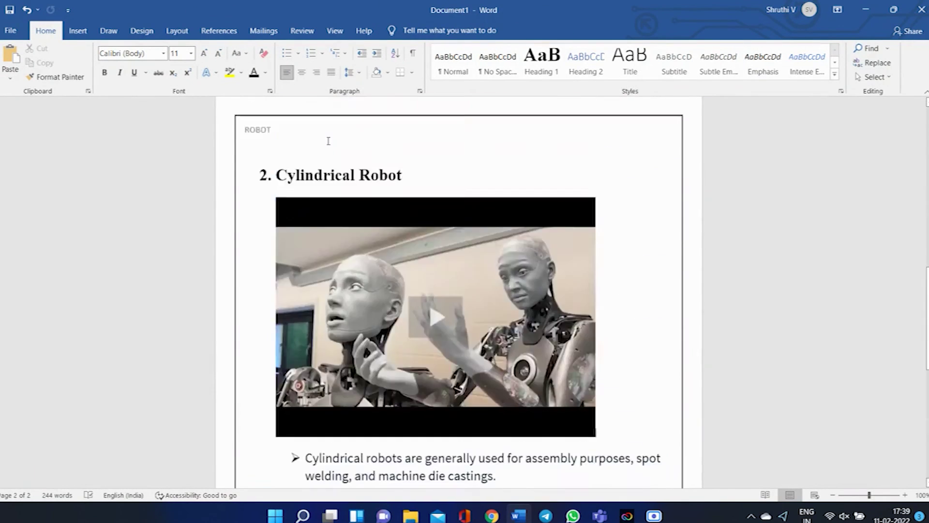
pyautogui.click(27, 10)
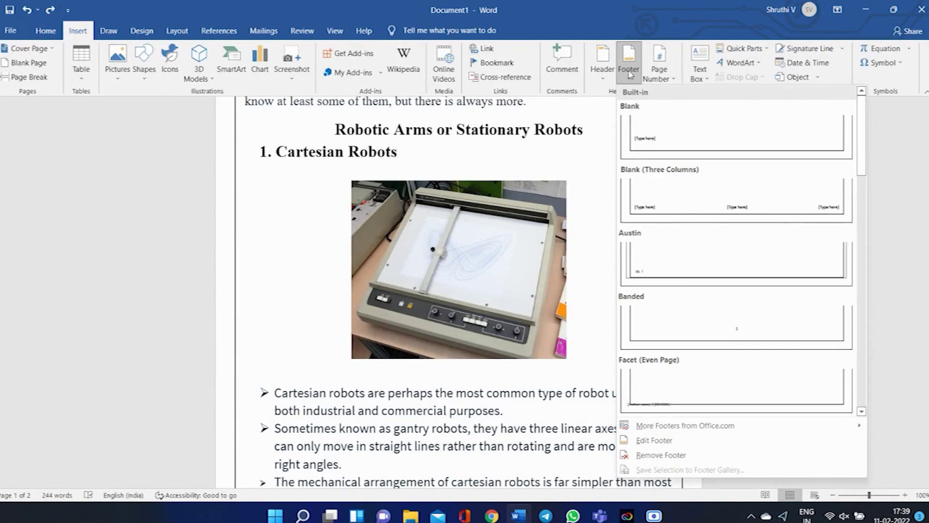
# Insert page numbers at the top of the pages in the Plain Number 1 style
pyautogui.click(659, 68)
pyautogui.moveTo(682, 93)
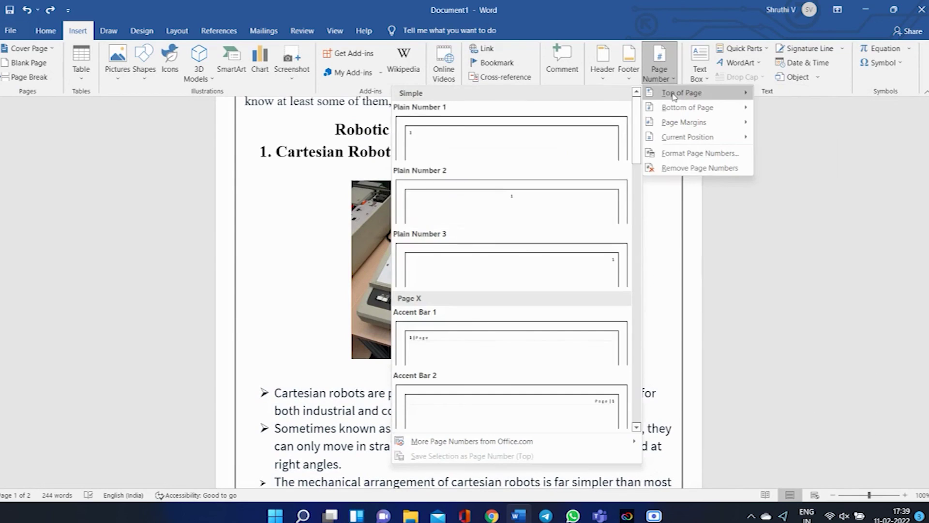
pyautogui.click(535, 157)
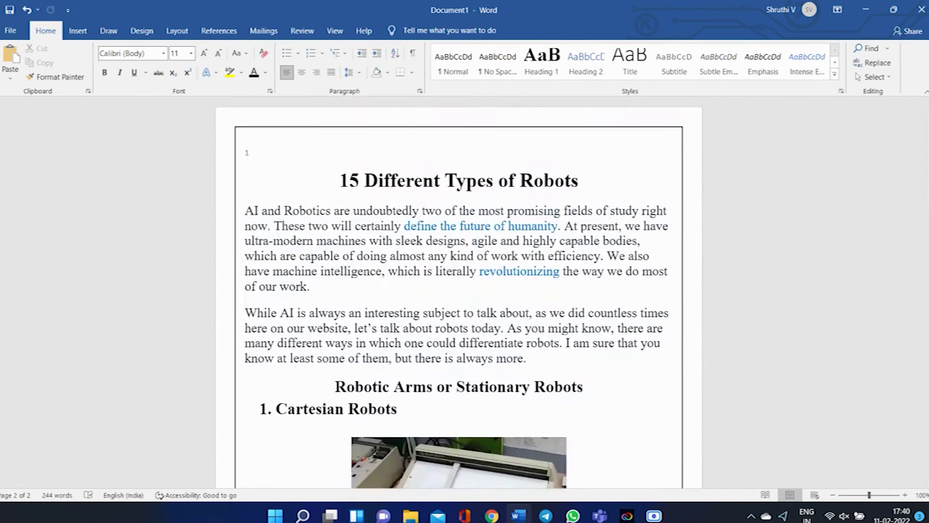
# Search the document for "ROBOT"
pyautogui.scroll(-2, 463, 290)
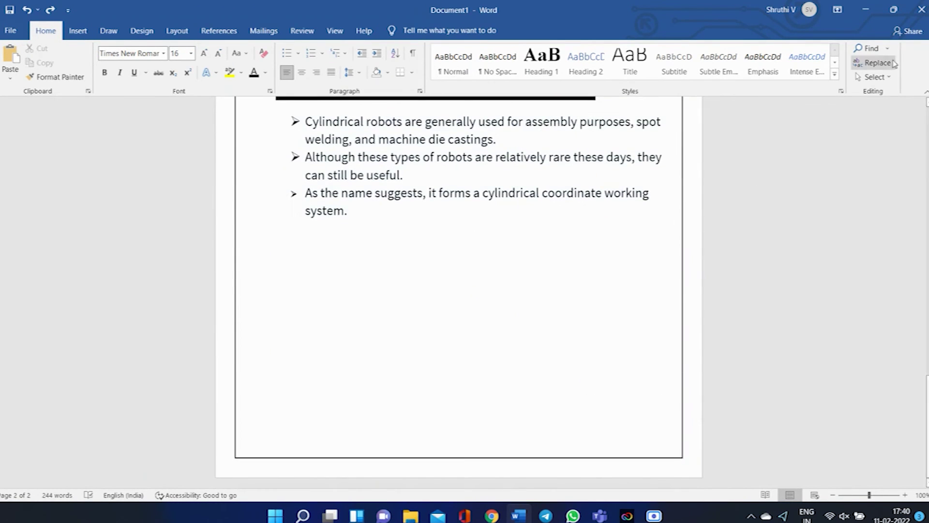
pyautogui.click(887, 47)
pyautogui.click(871, 60)
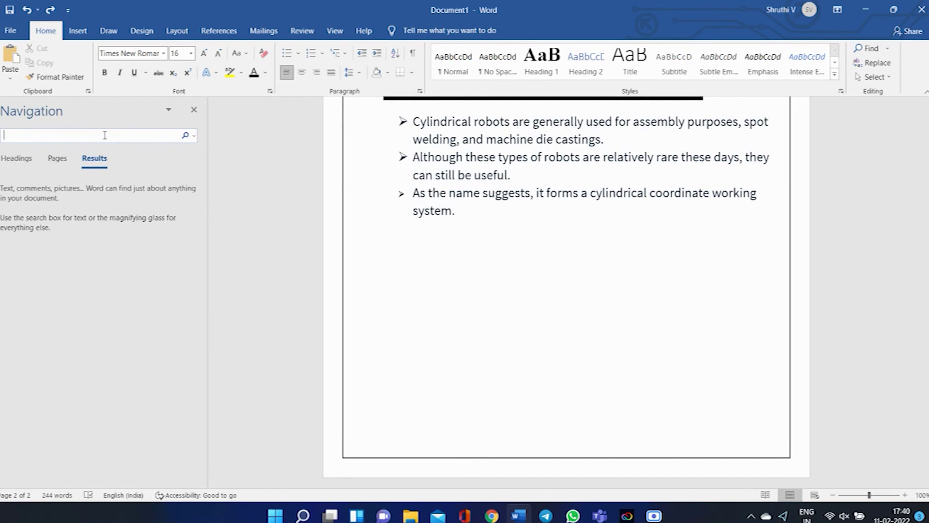
pyautogui.write('ROBOT')
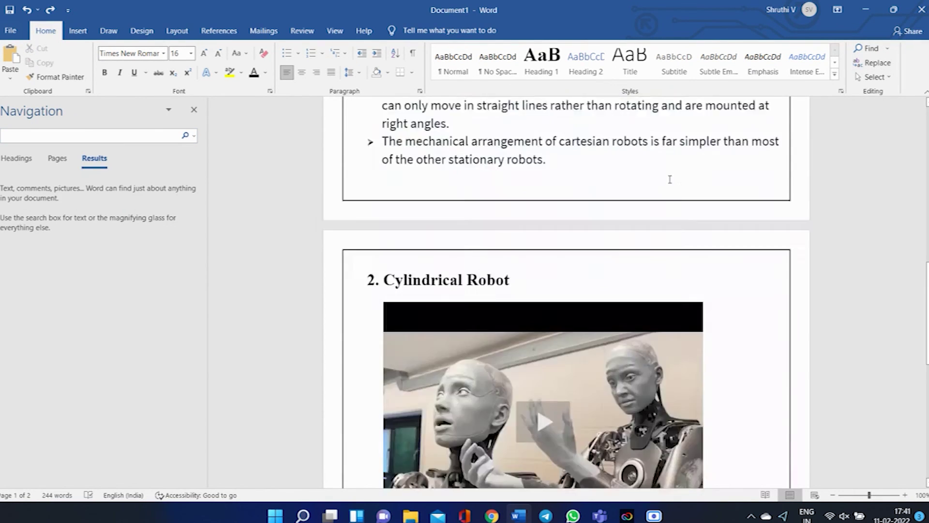
# Select "robots" in the gantry robots bullet and replace all its occurrences with "robot" across the entire document
pyautogui.scroll(3, 670, 179)
pyautogui.doubleClick(557, 224)
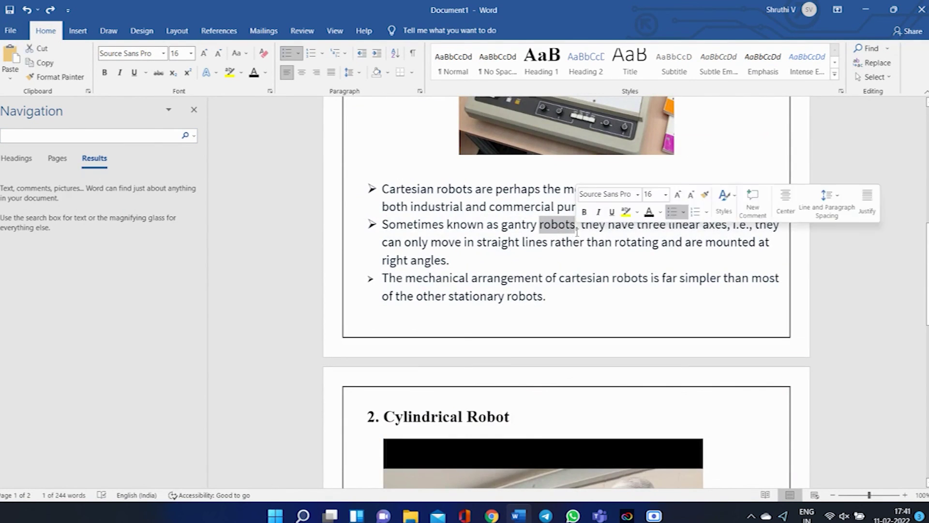
pyautogui.hotkey('ctrl', 'h')
pyautogui.click(401, 151)
pyautogui.write('rbot')
pyautogui.click(496, 190)
pyautogui.click(488, 301)
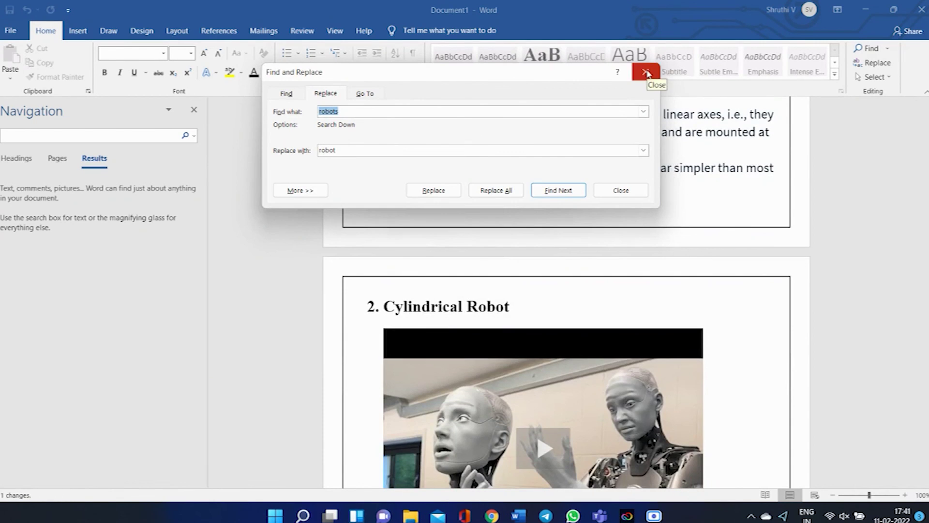
pyautogui.click(645, 72)
pyautogui.click(874, 76)
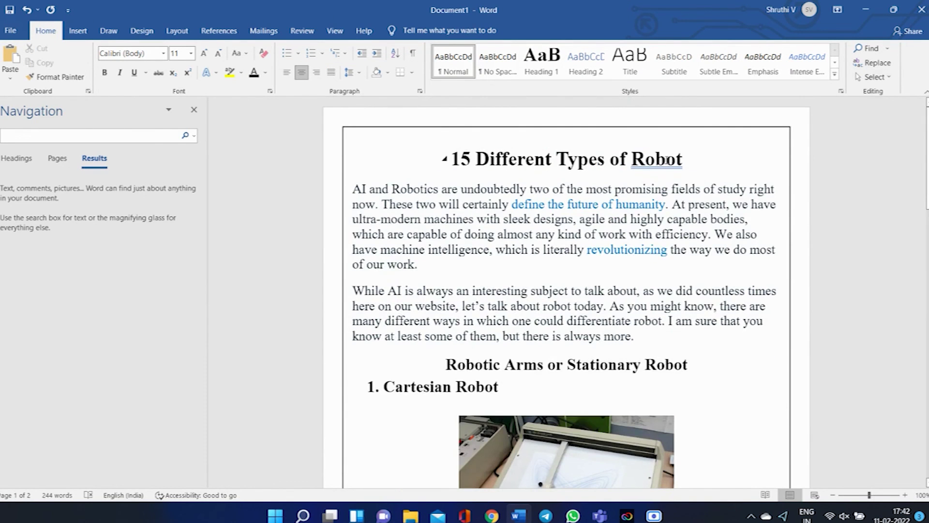